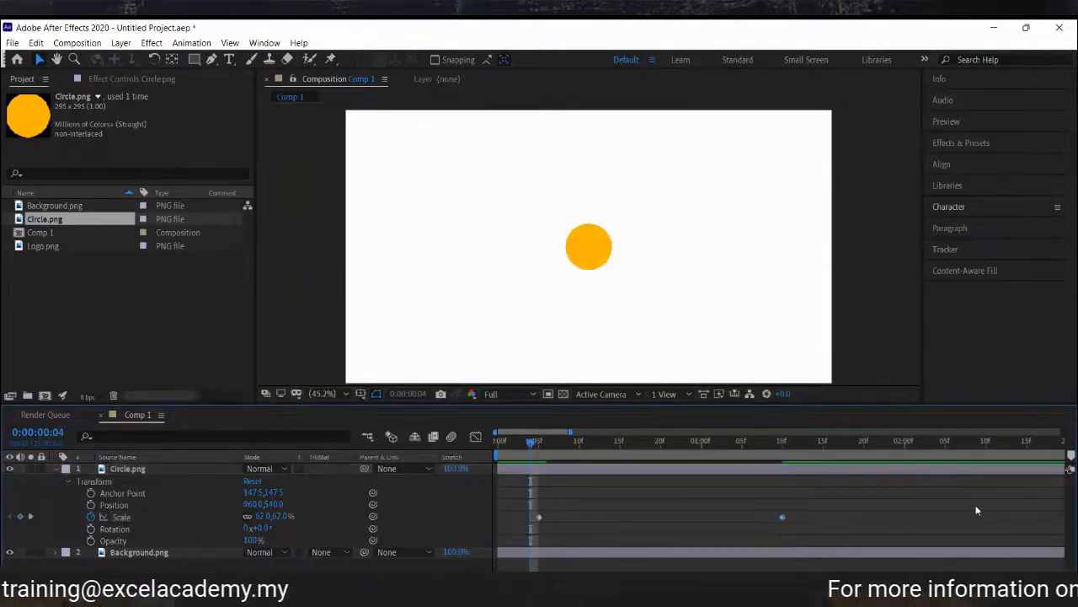
Play back and scrub through the circle's Scale animation, stepping between its keyframes.
key("space")
key("space")
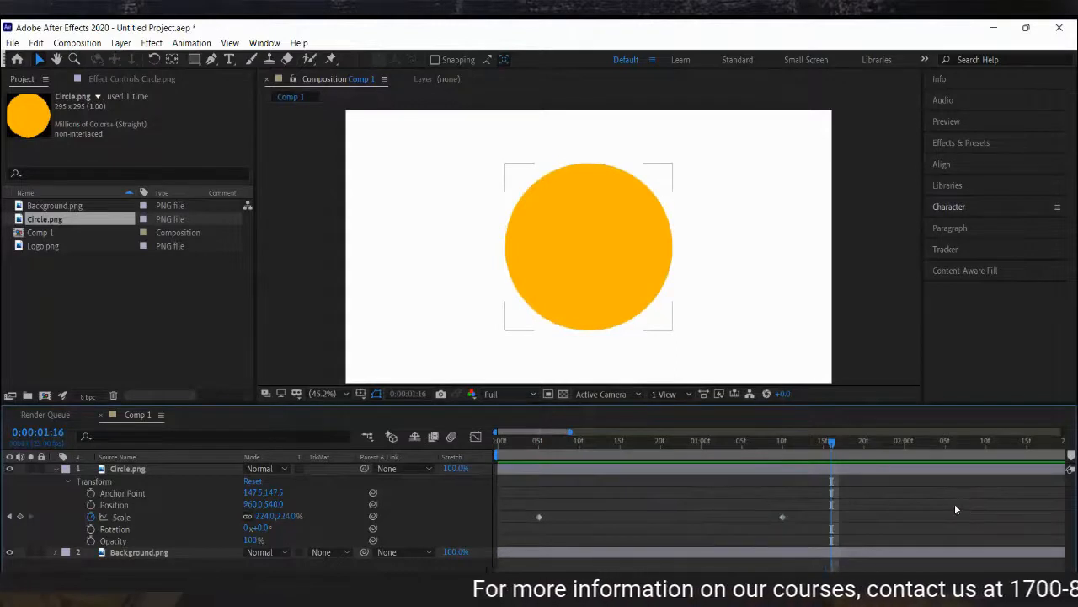
left_click(539, 442)
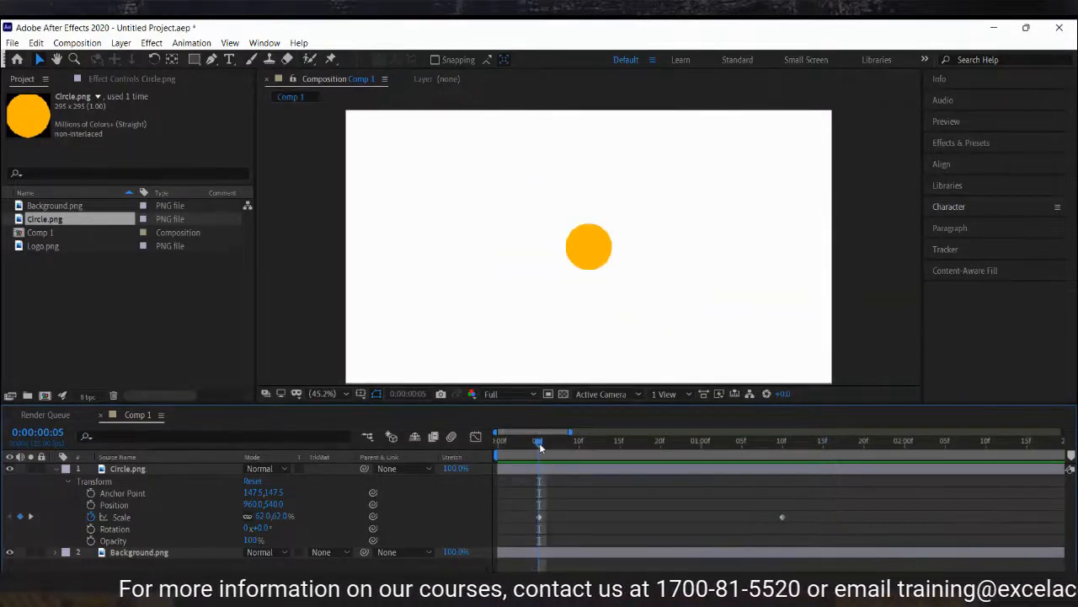
left_click_drag(542, 446, 784, 463)
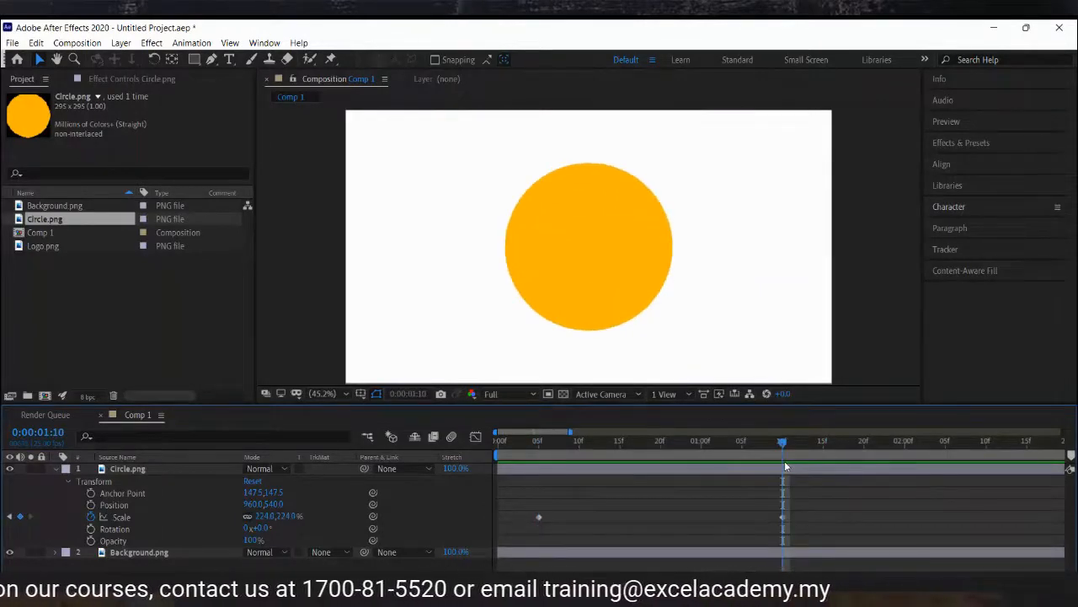
left_click(702, 445)
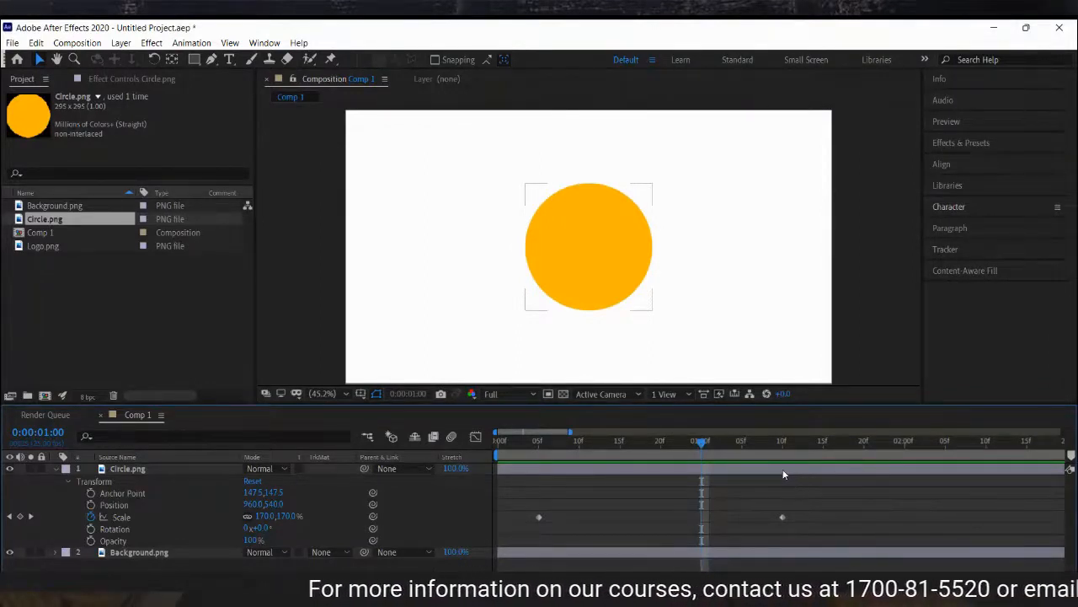
left_click(783, 442)
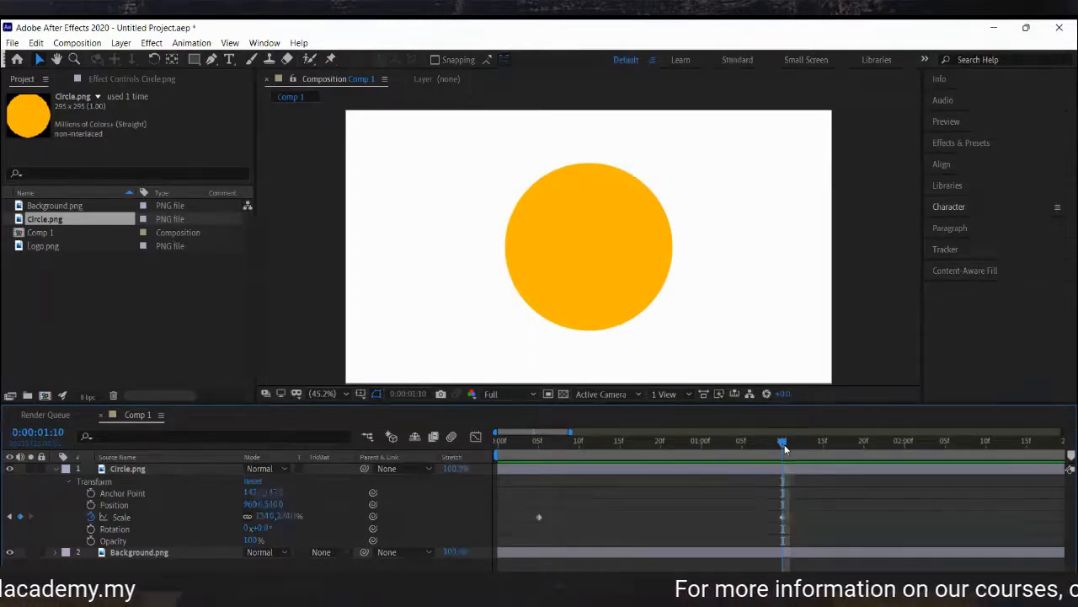
key("space")
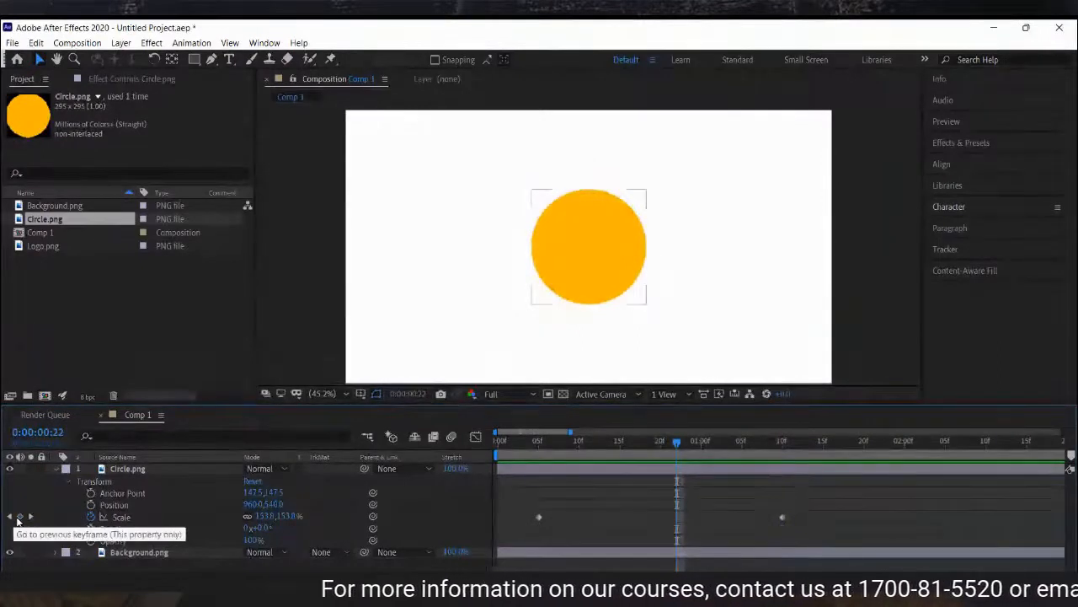
left_click(31, 517)
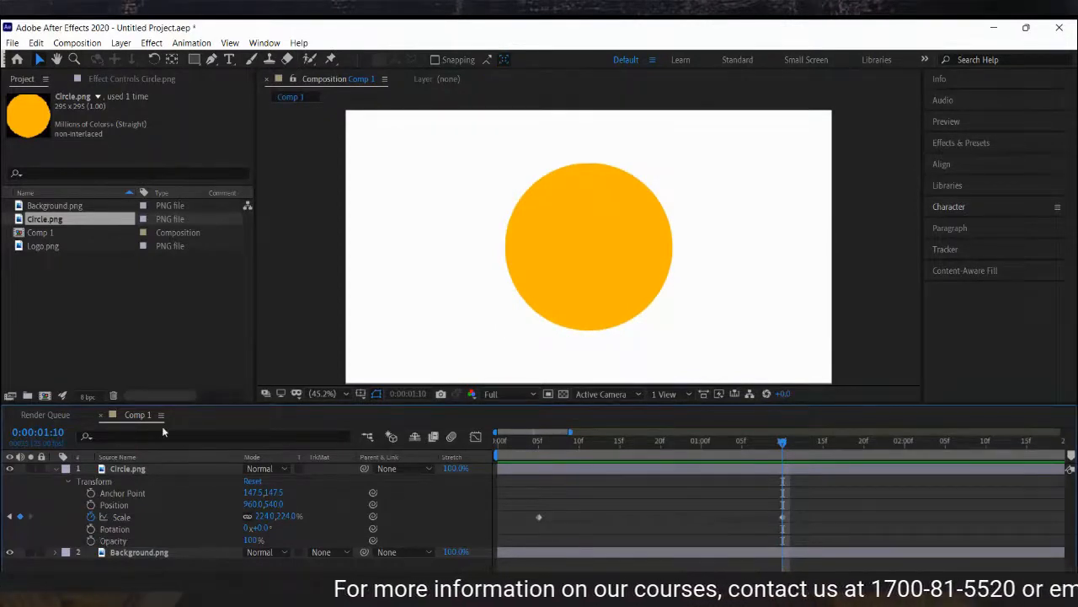
Reduce the circle's Scale at the 1:10 keyframe to 183%.
left_click(158, 472)
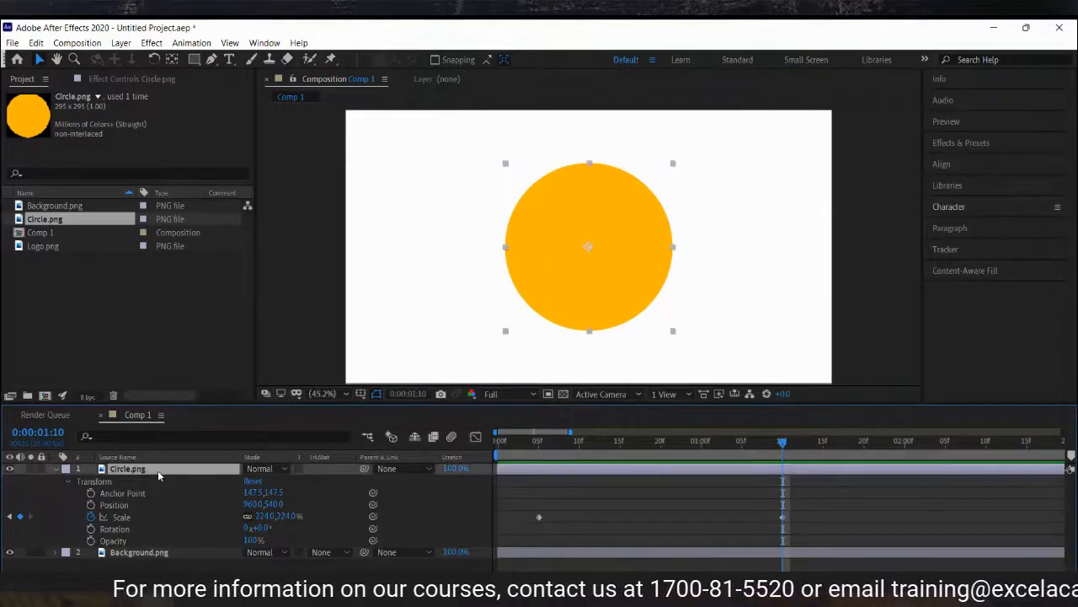
left_click(292, 518)
left_click_drag(293, 520, 270, 519)
Preview the animation, then add a Scale keyframe at 2:10 with the circle scaled down to 67%.
left_click(540, 441)
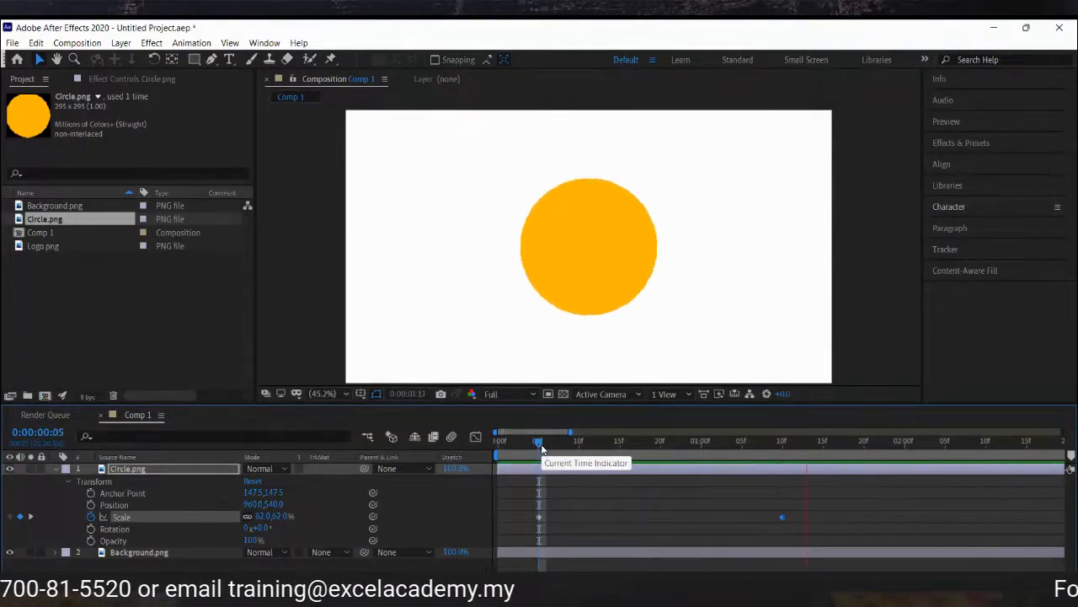
key("space")
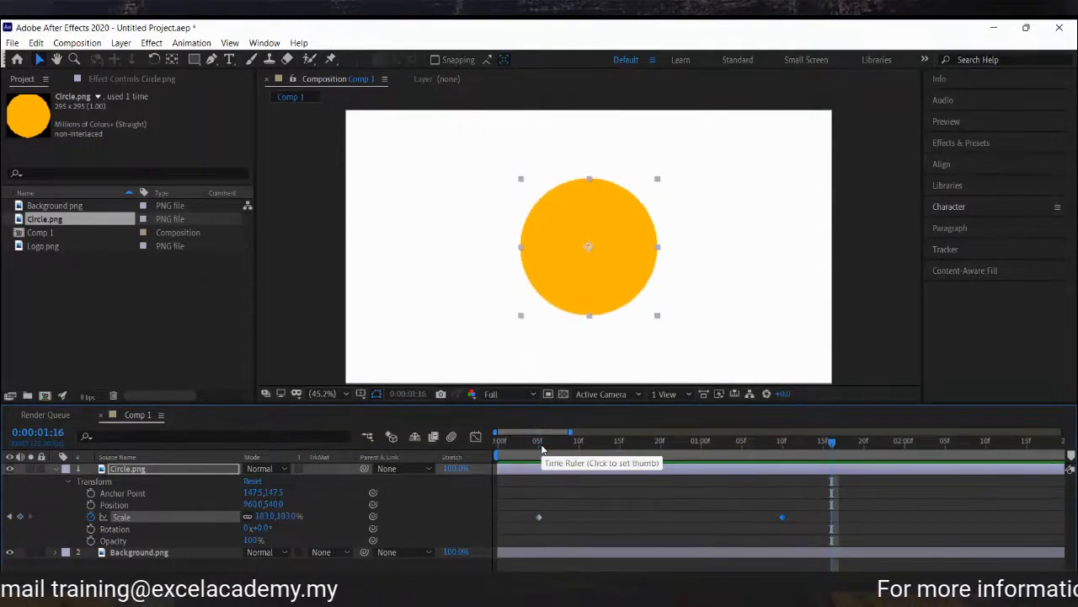
left_click_drag(540, 450, 790, 449)
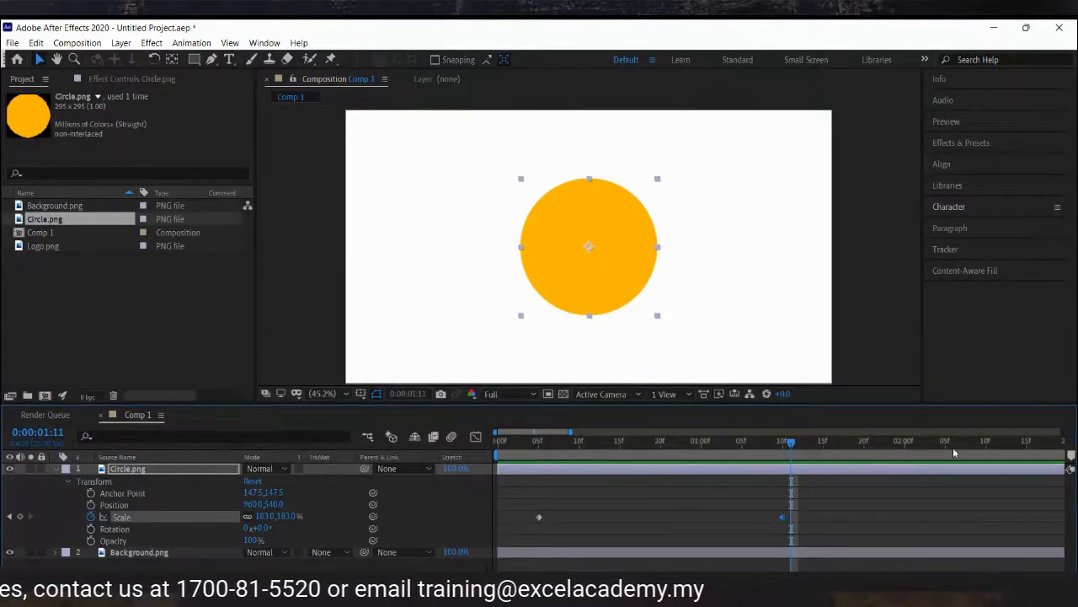
left_click(986, 441)
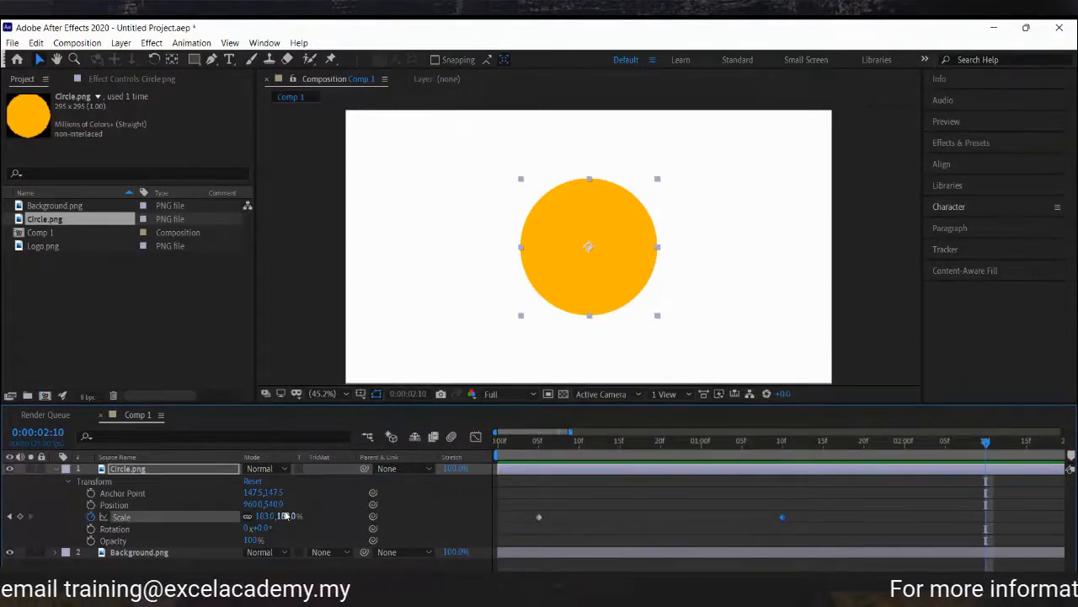
left_click_drag(284, 517, 228, 523)
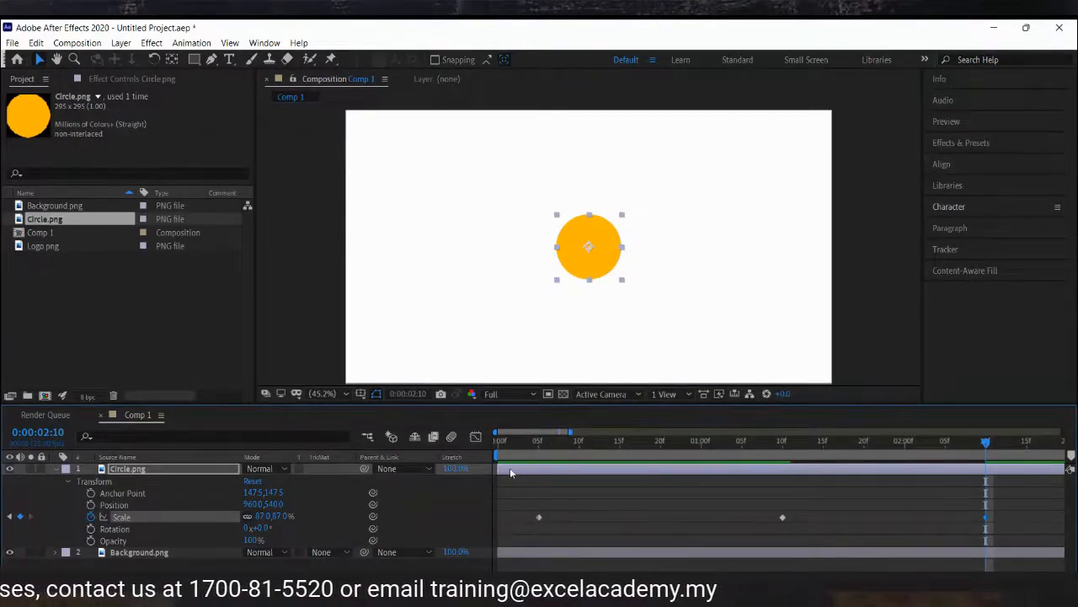
Copy the 183% Scale keyframe at 1:10 and paste it at 1:05.
left_click(519, 448)
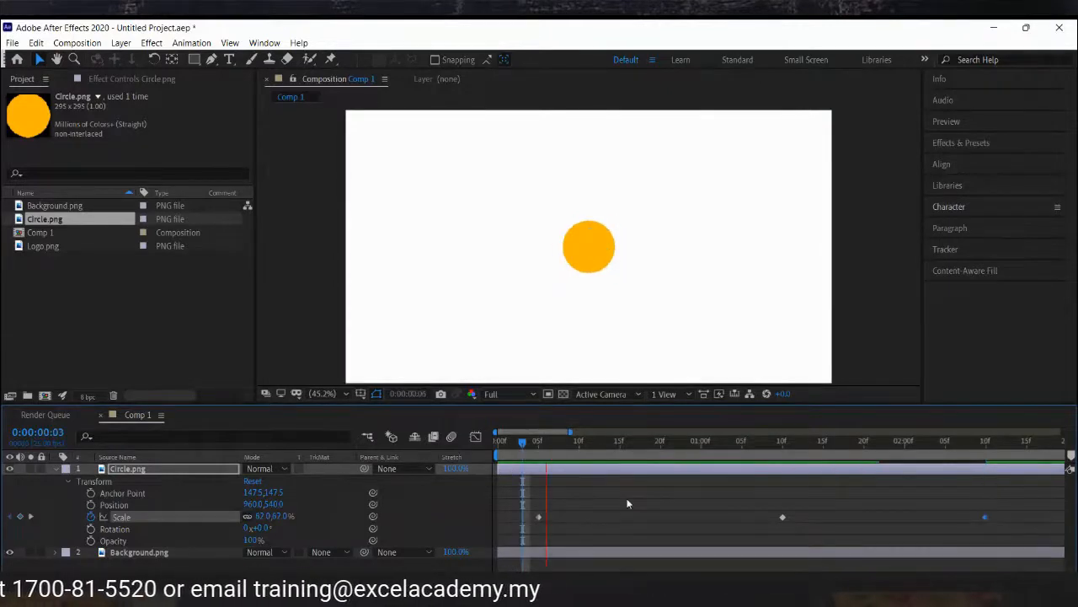
key("space")
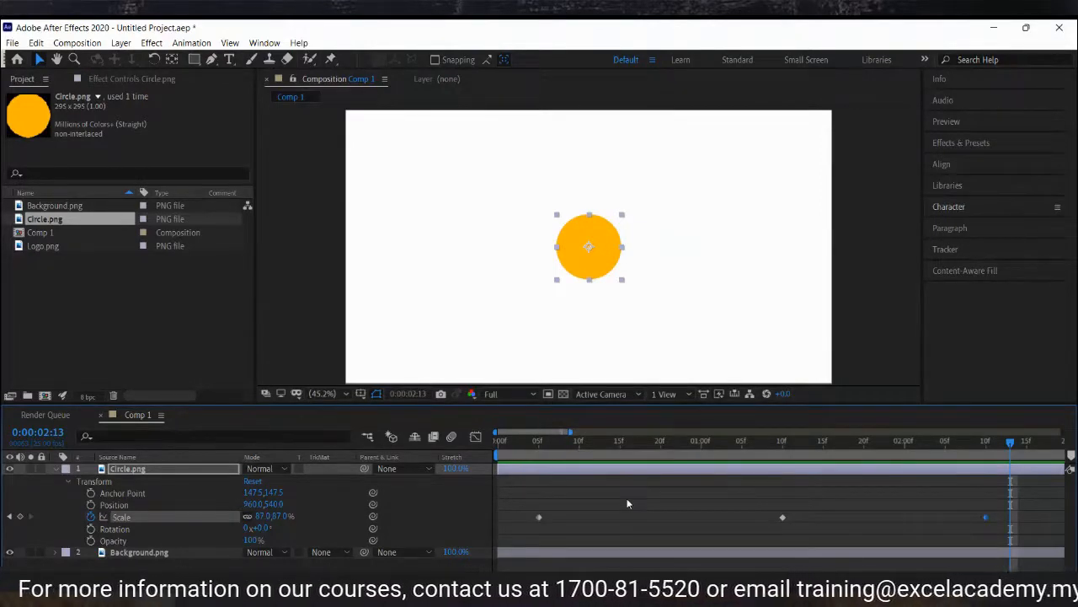
left_click_drag(526, 450, 967, 505)
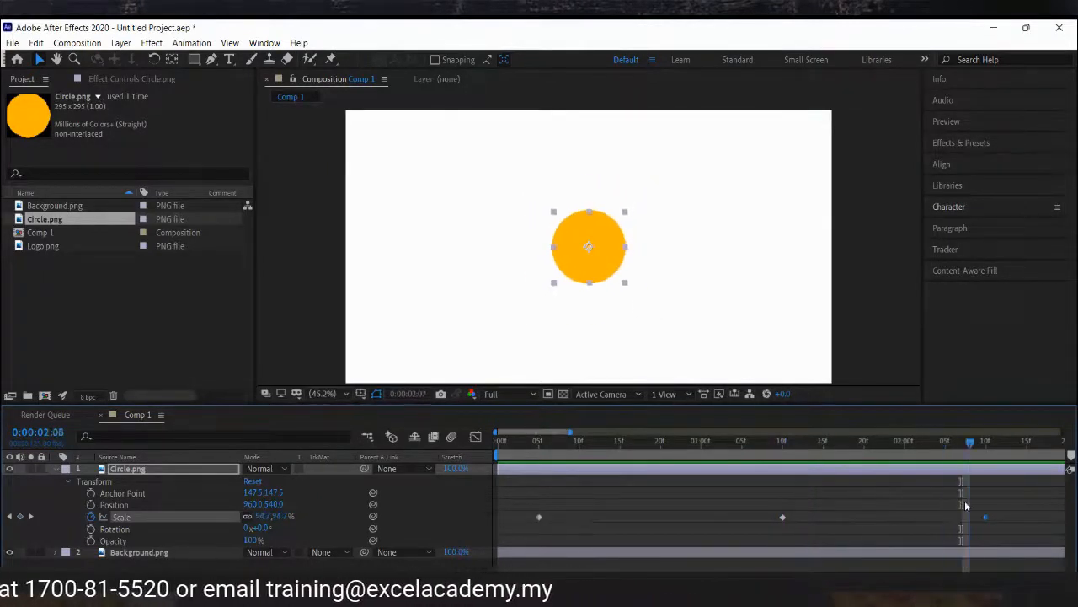
left_click(781, 448)
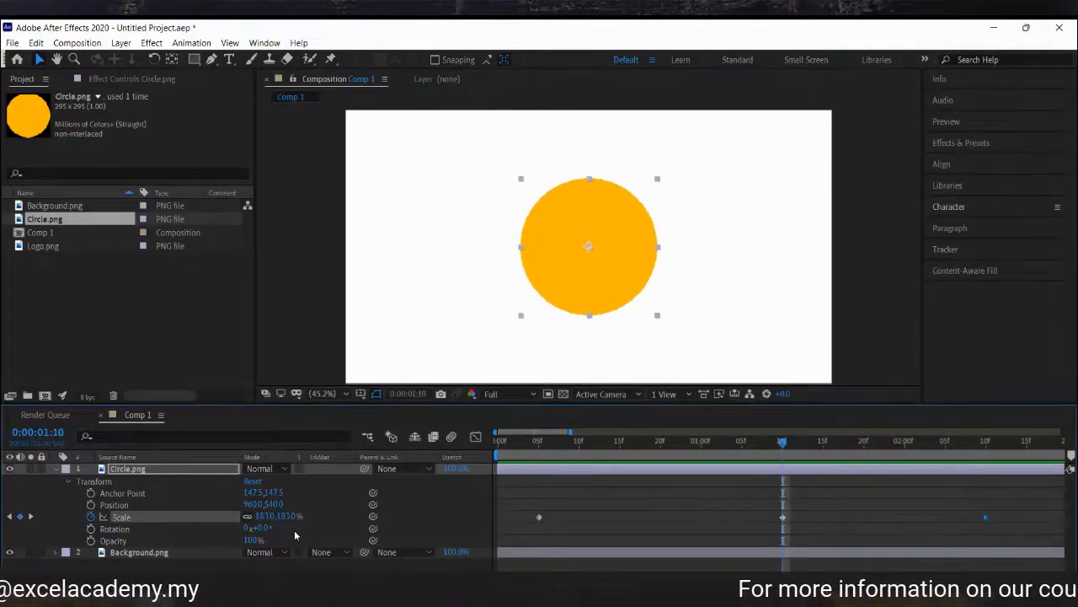
left_click(657, 452)
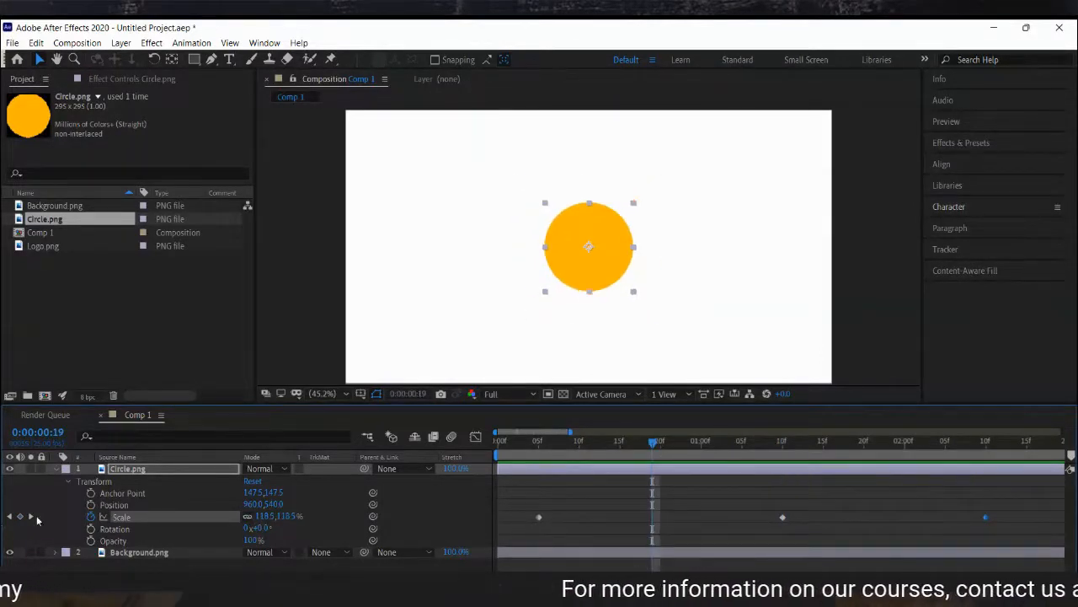
left_click(30, 516)
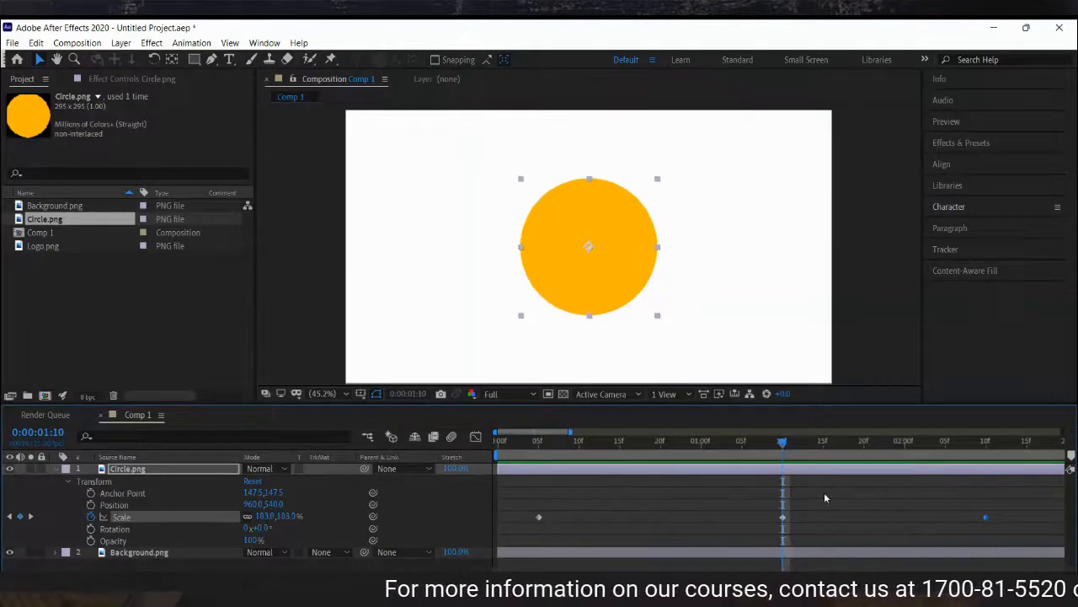
left_click_drag(800, 505, 765, 525)
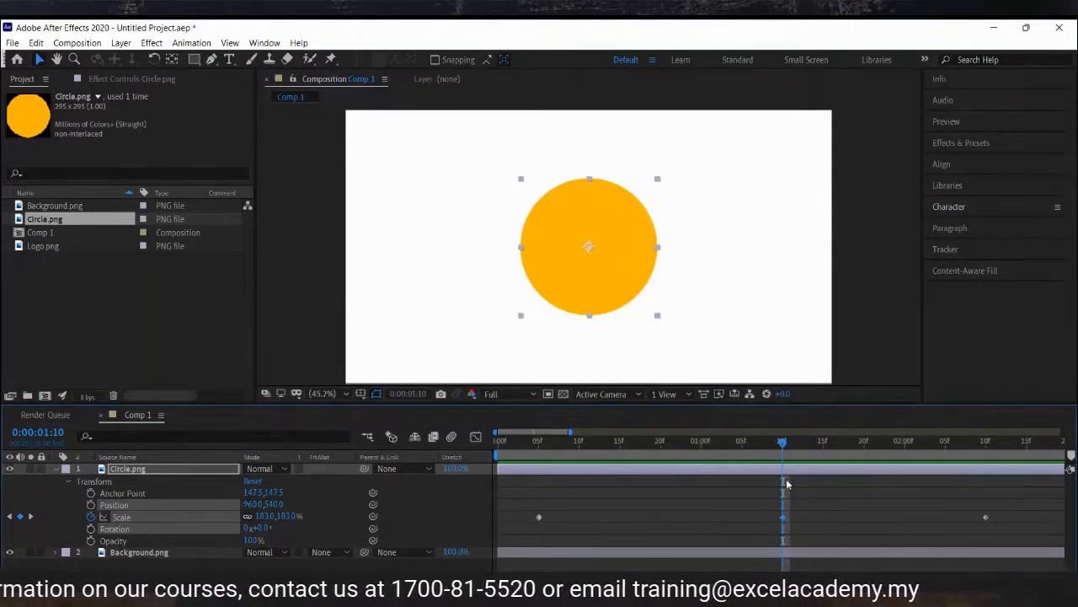
left_click_drag(782, 443, 743, 444)
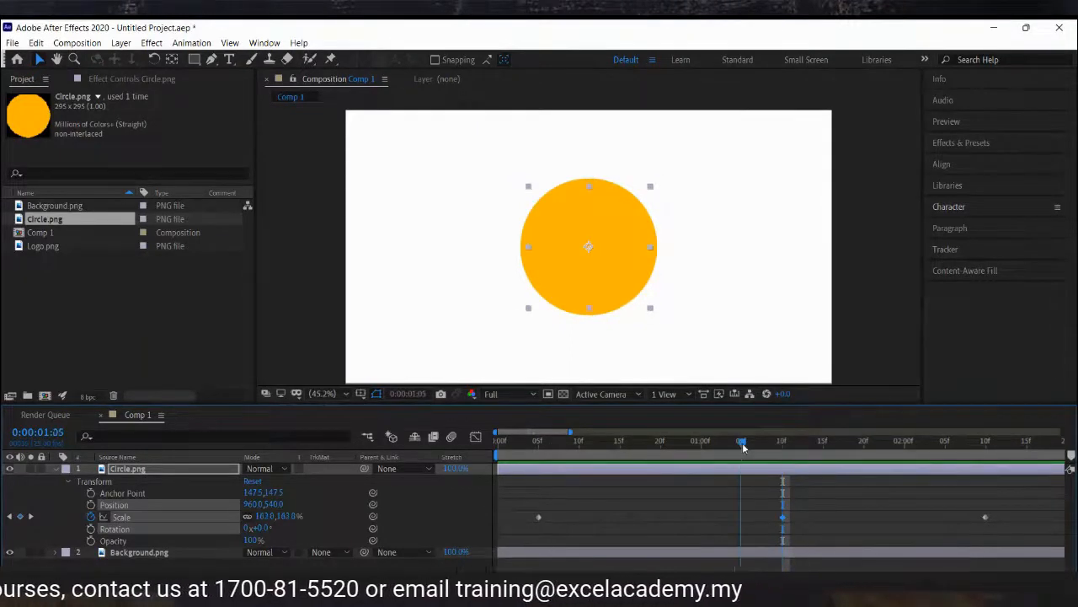
key("ctrl+v")
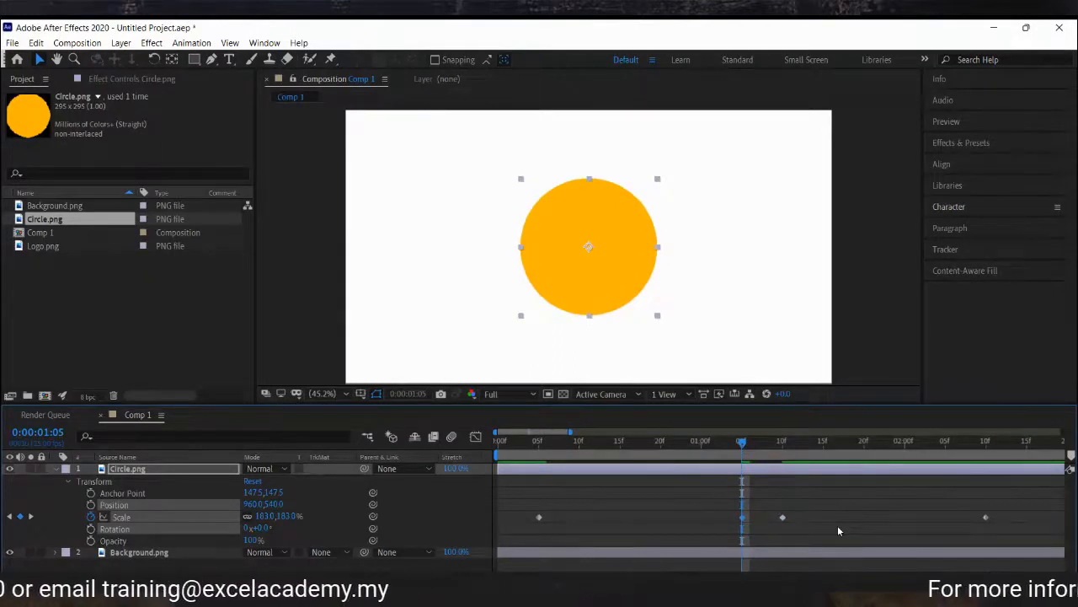
Preview the animation and move the pasted Scale keyframe earlier to about 0:22.
left_click_drag(560, 447, 701, 448)
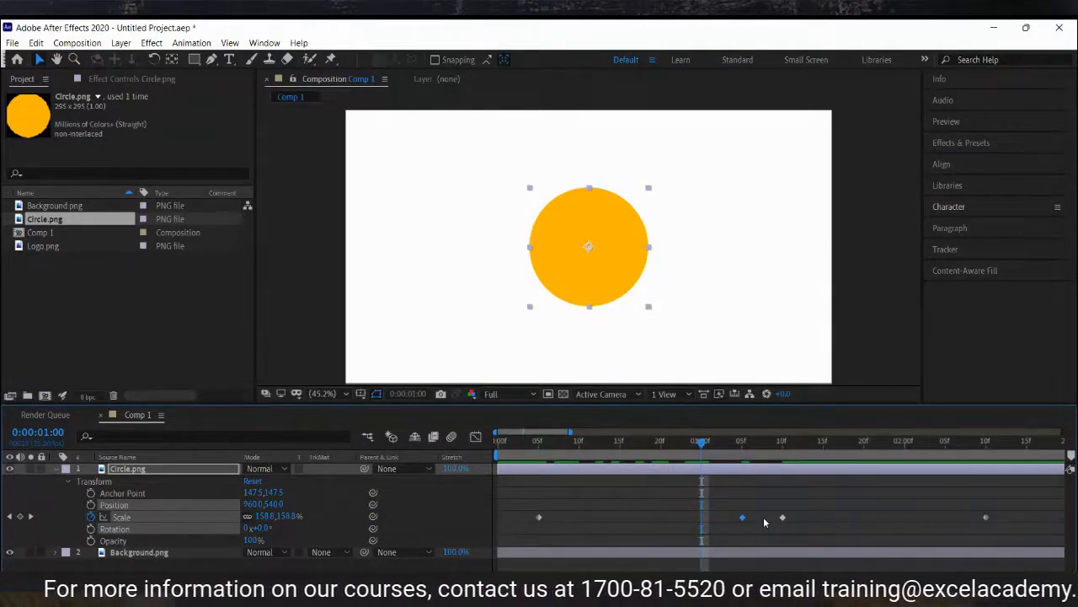
left_click(516, 445)
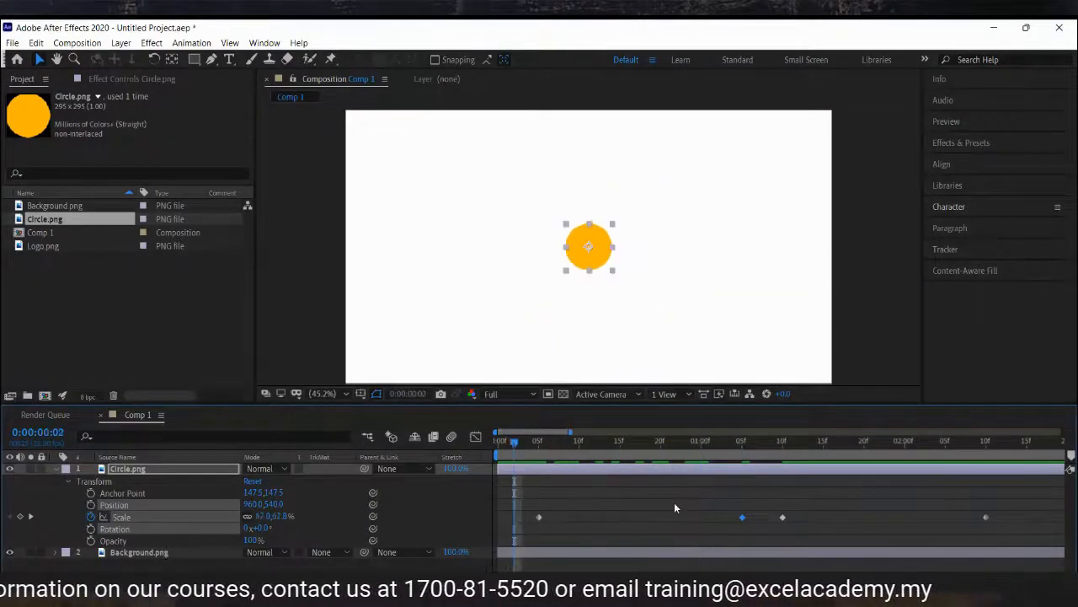
key("space")
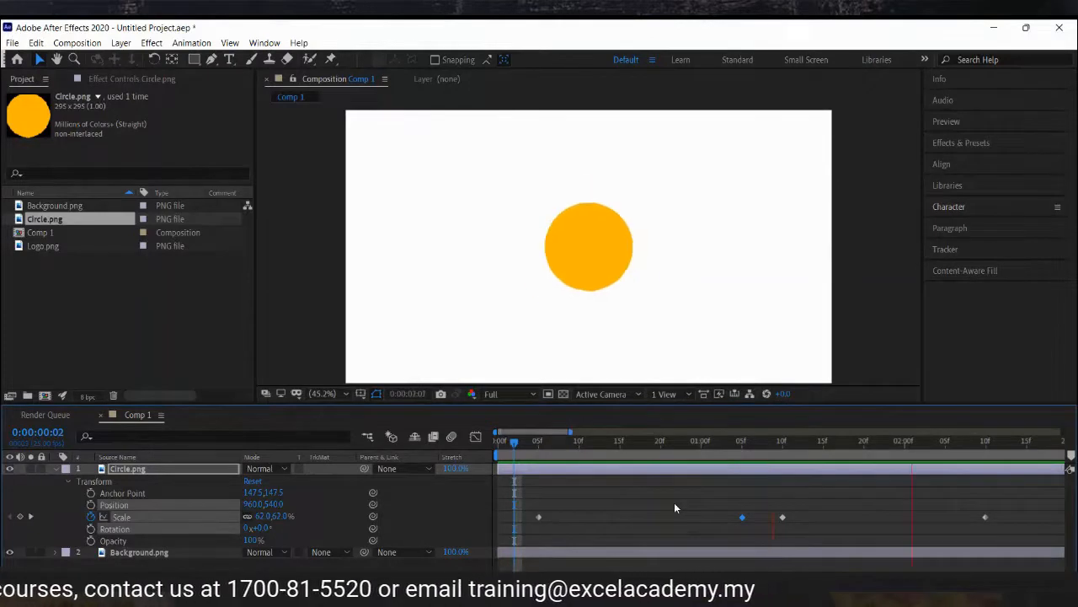
key("space")
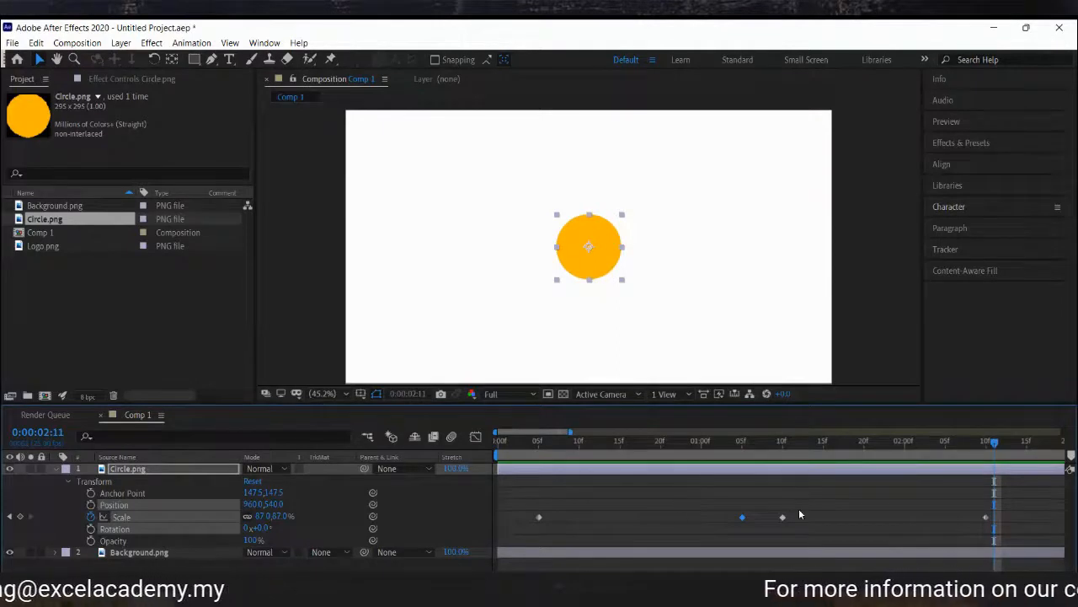
left_click_drag(743, 517, 674, 530)
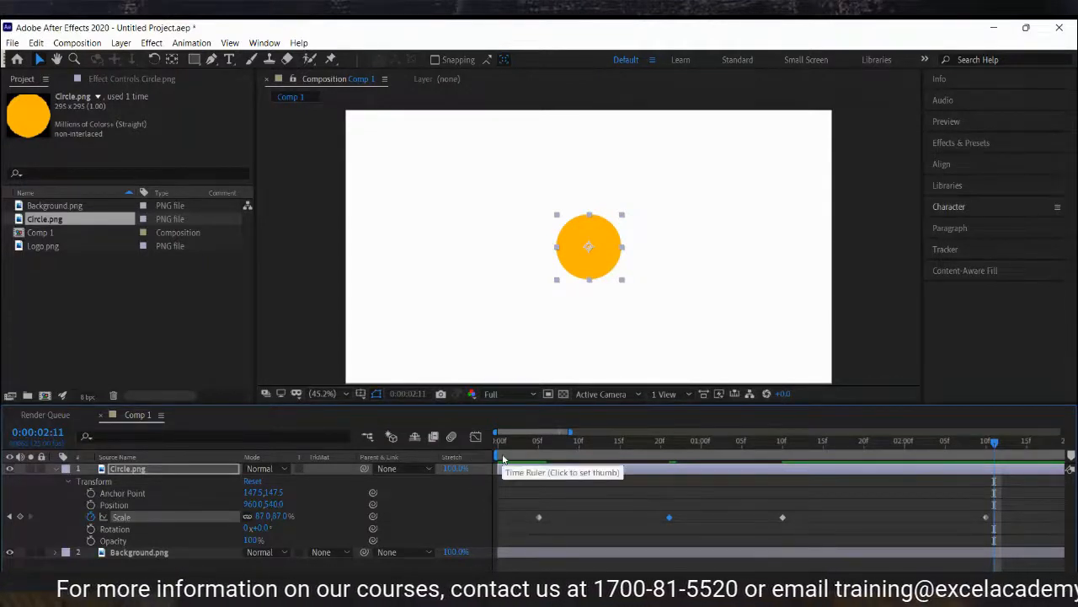
Preview the animation and move the 183% Scale keyframe later to about 1:18.
left_click(507, 456)
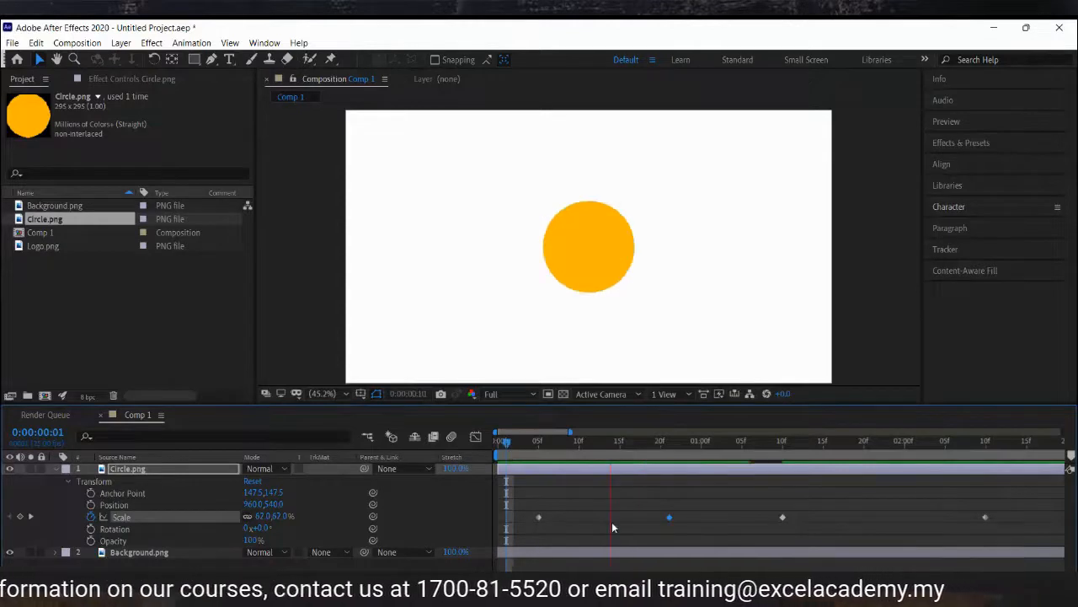
key("space")
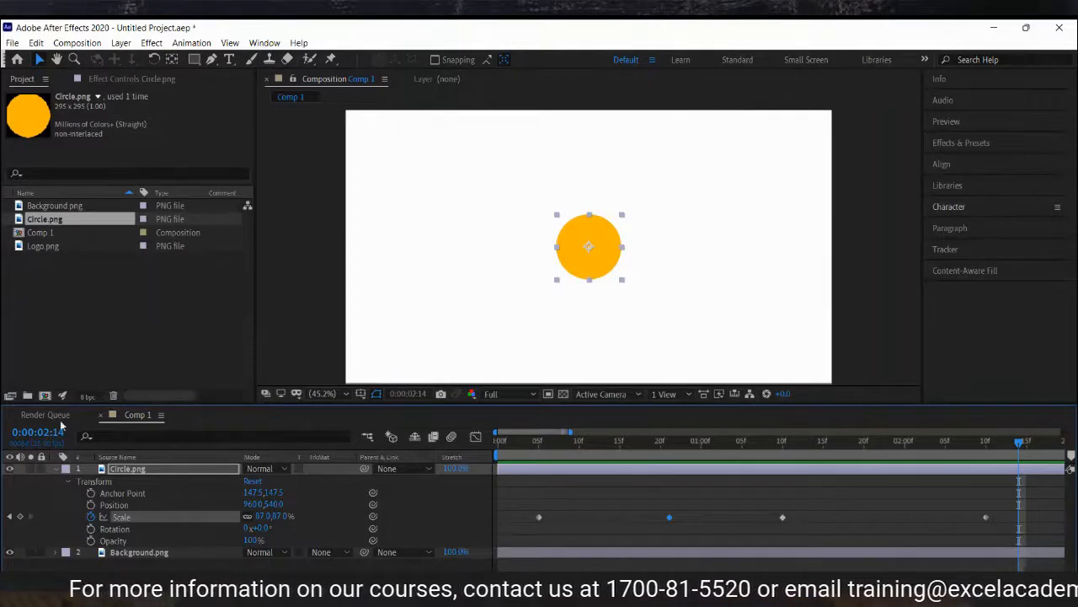
mouse_move(782, 524)
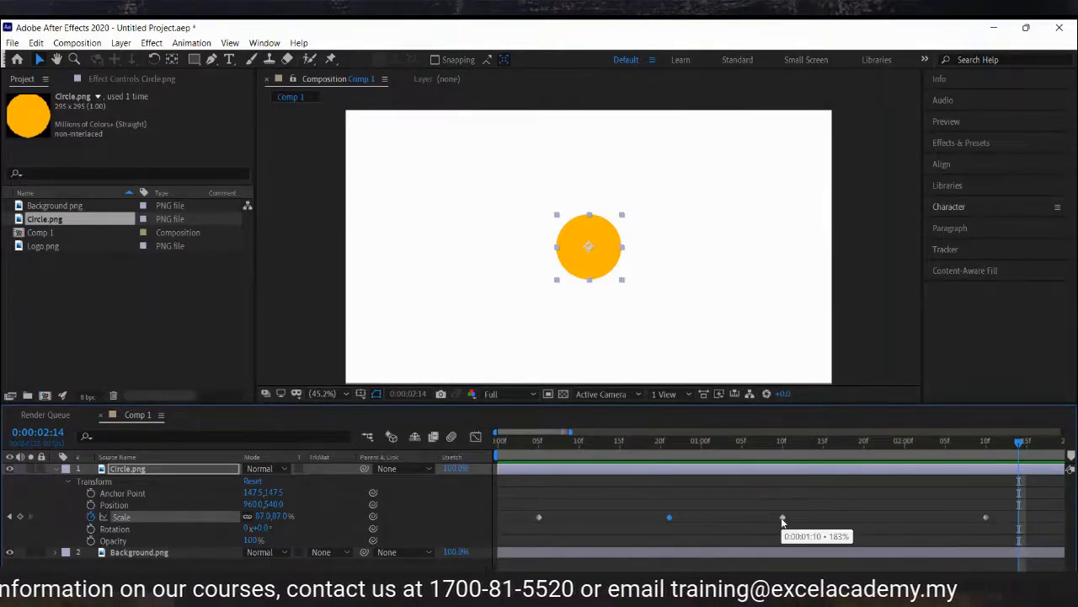
left_click(782, 519)
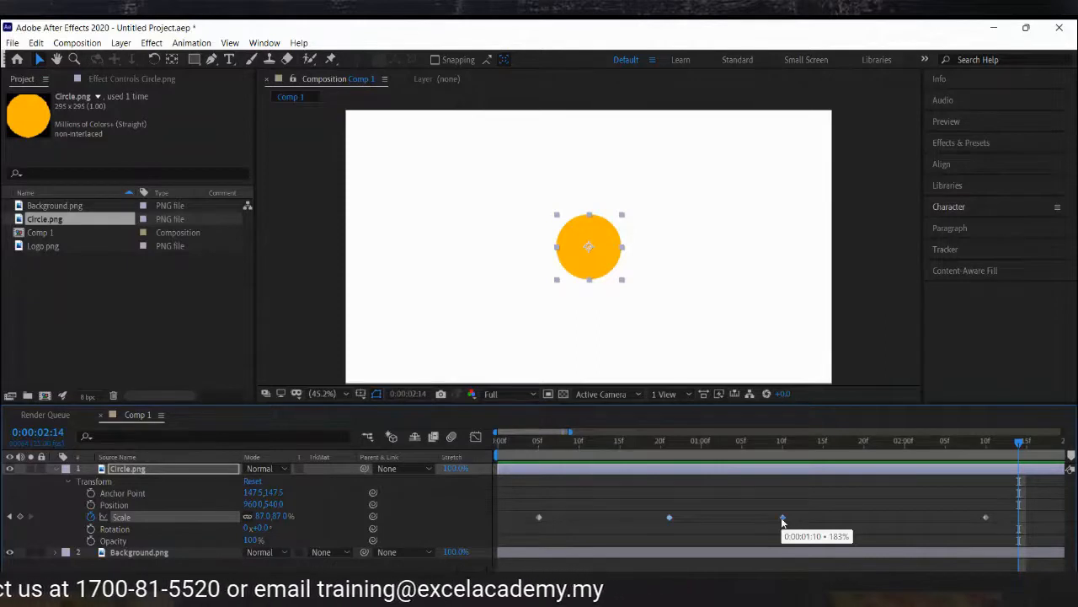
left_click_drag(782, 521, 852, 527)
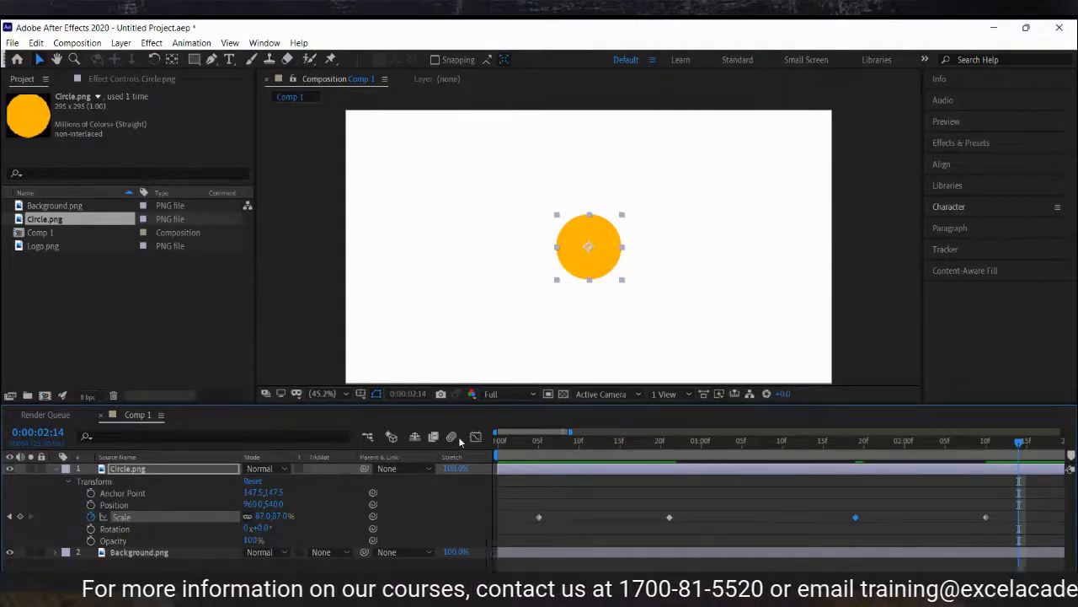
Play the animation from the start, then remove all the circle's Scale keyframes by turning off its stopwatch.
left_click(506, 444)
left_click(618, 482)
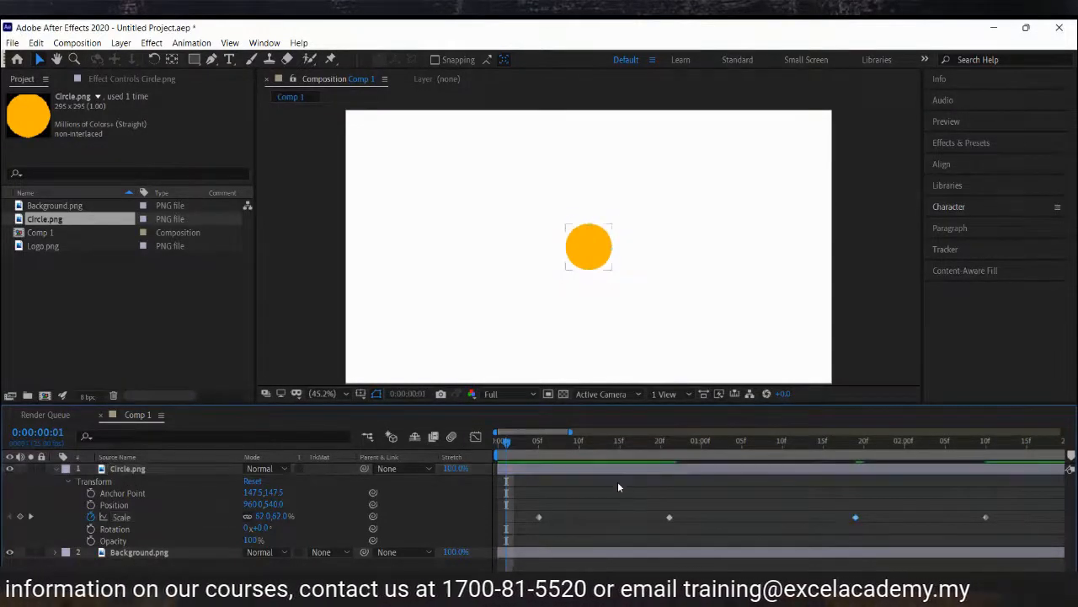
key("space")
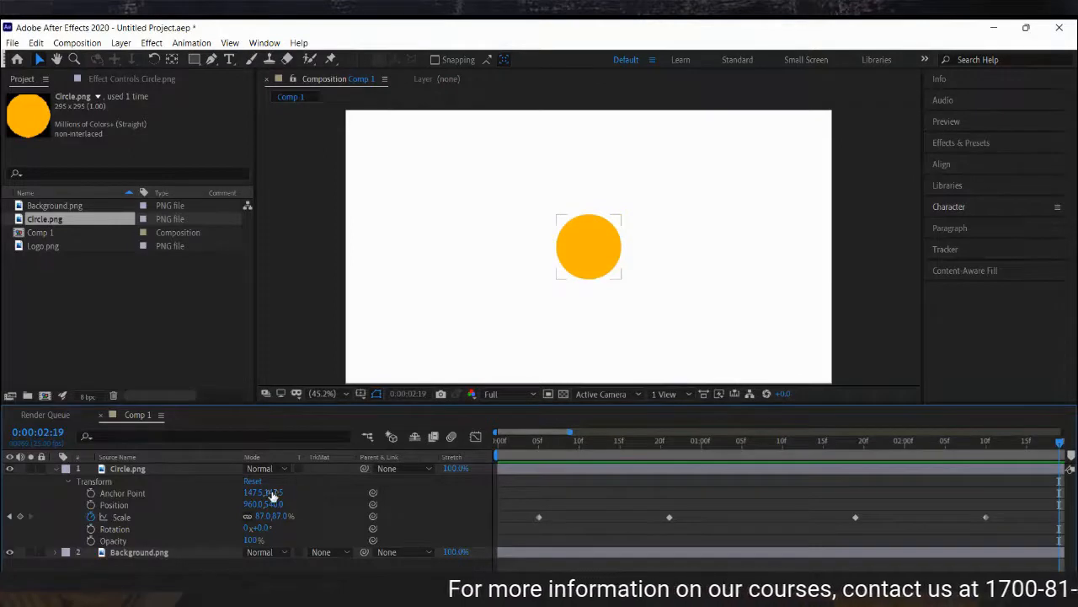
left_click(90, 518)
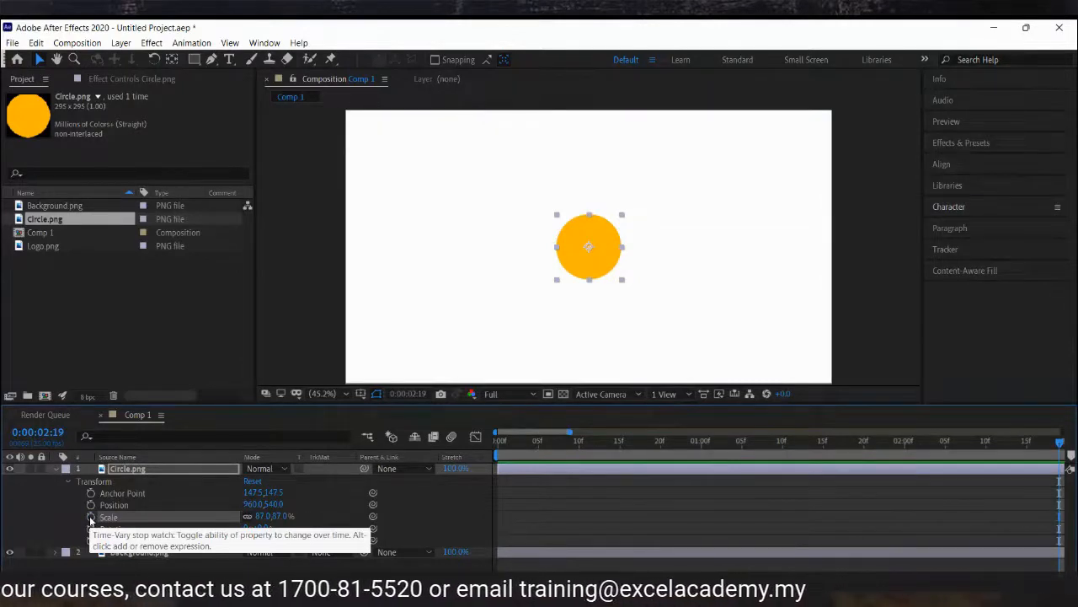
Restore the circle's Scale keyframes, then remove them again with the playhead at about 0:02 so the scale stays 62%.
key("ctrl+z")
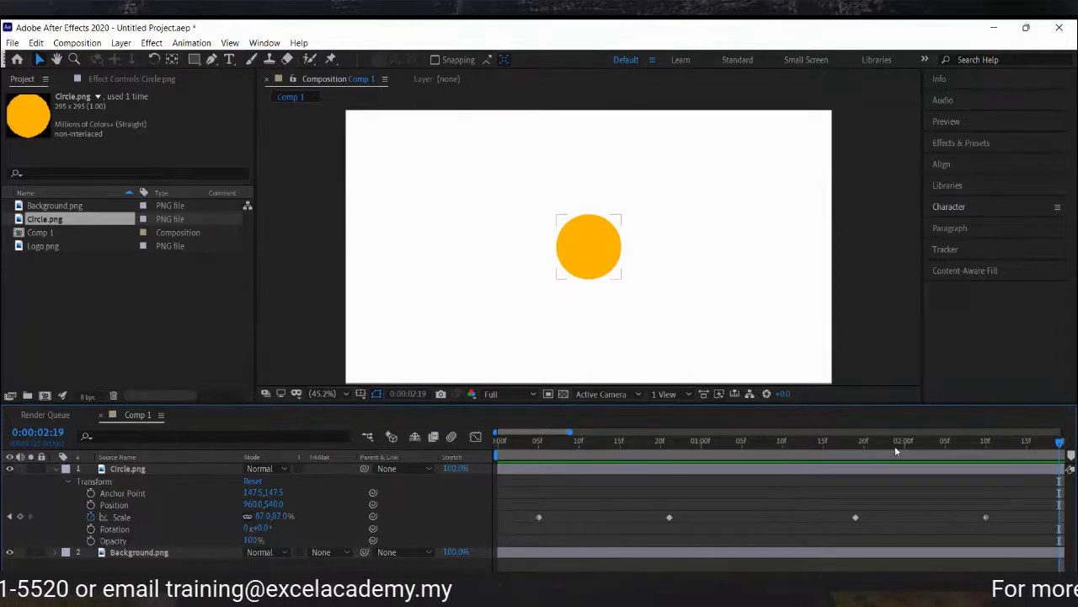
left_click(767, 451)
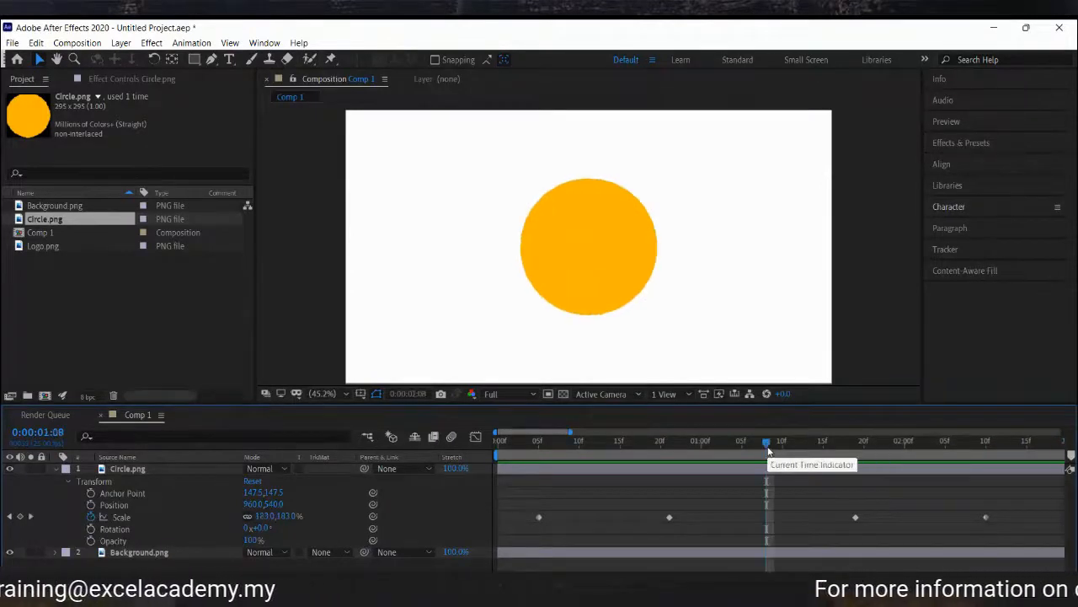
left_click(91, 517)
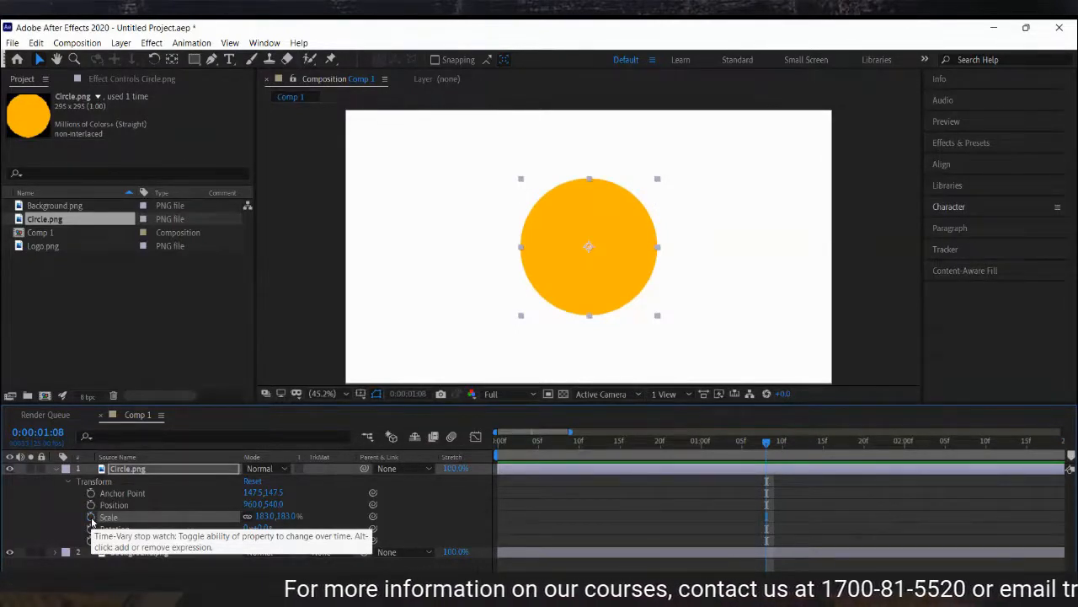
key("ctrl+z")
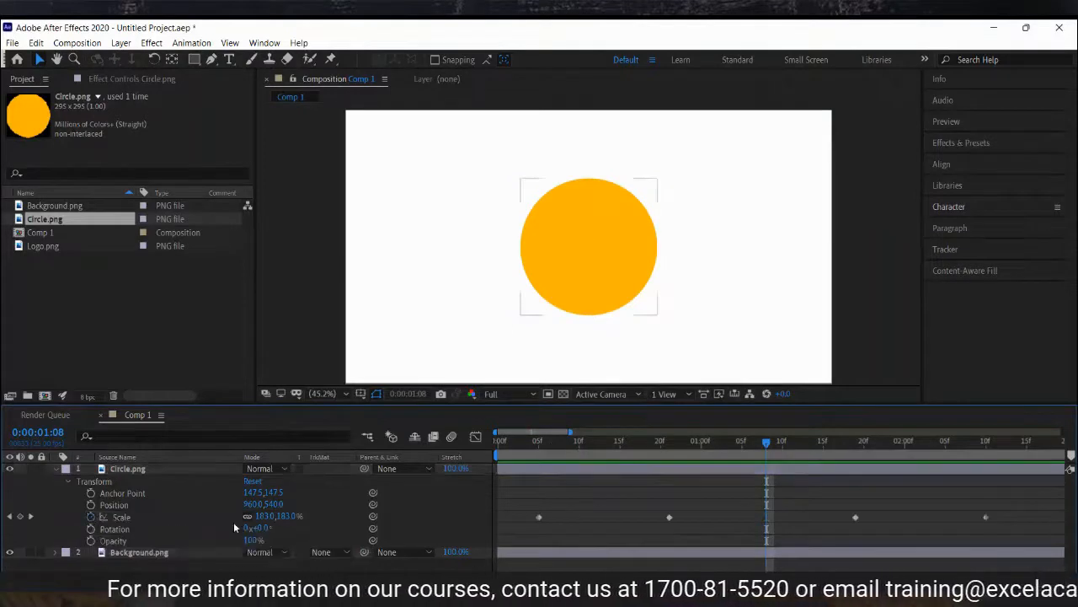
left_click(92, 517)
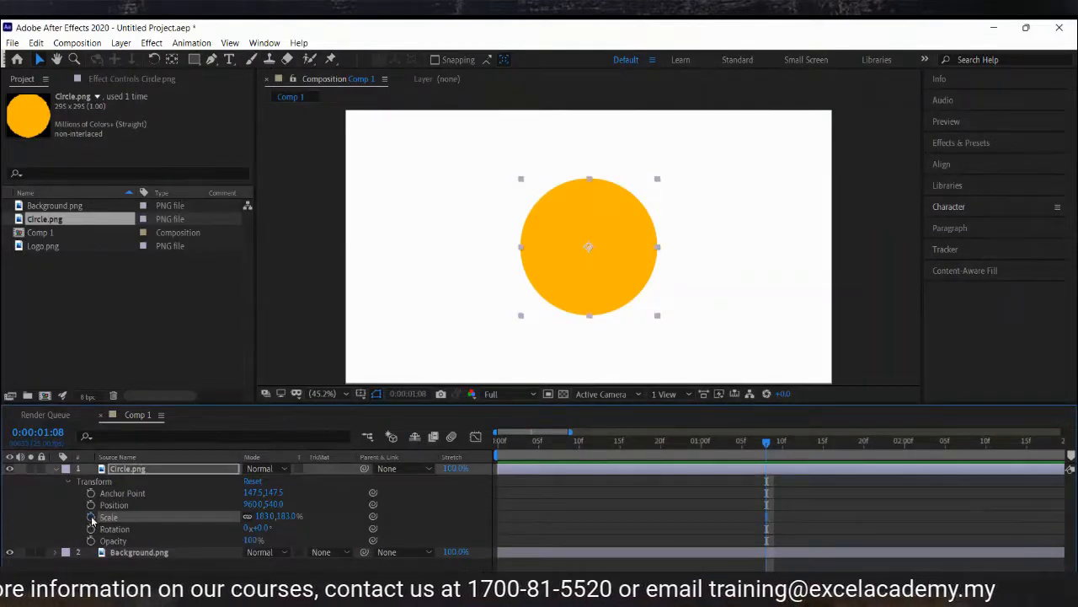
key("ctrl+z")
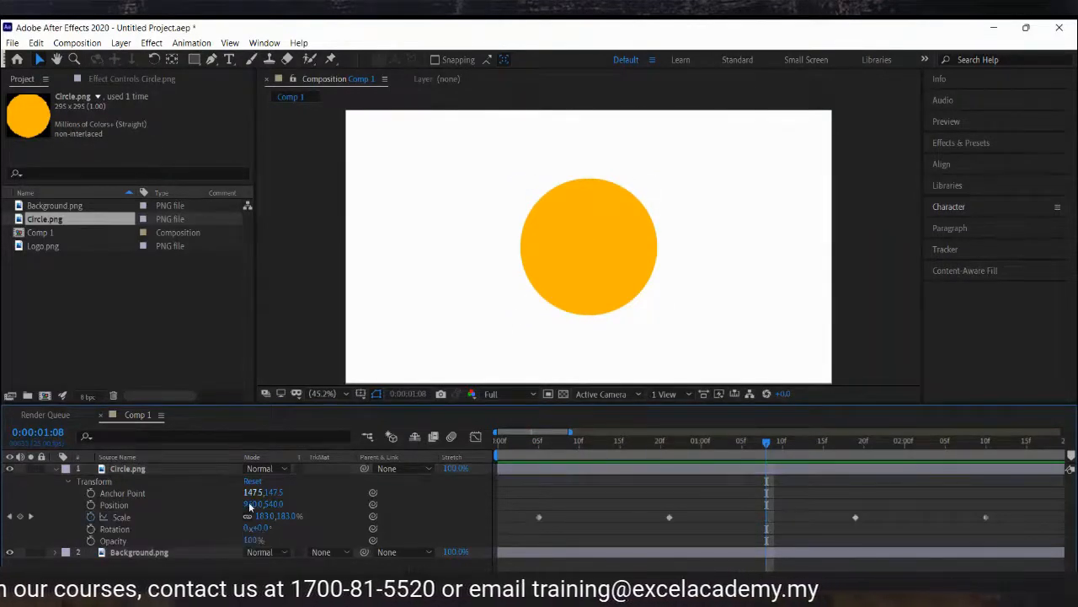
left_click(514, 449)
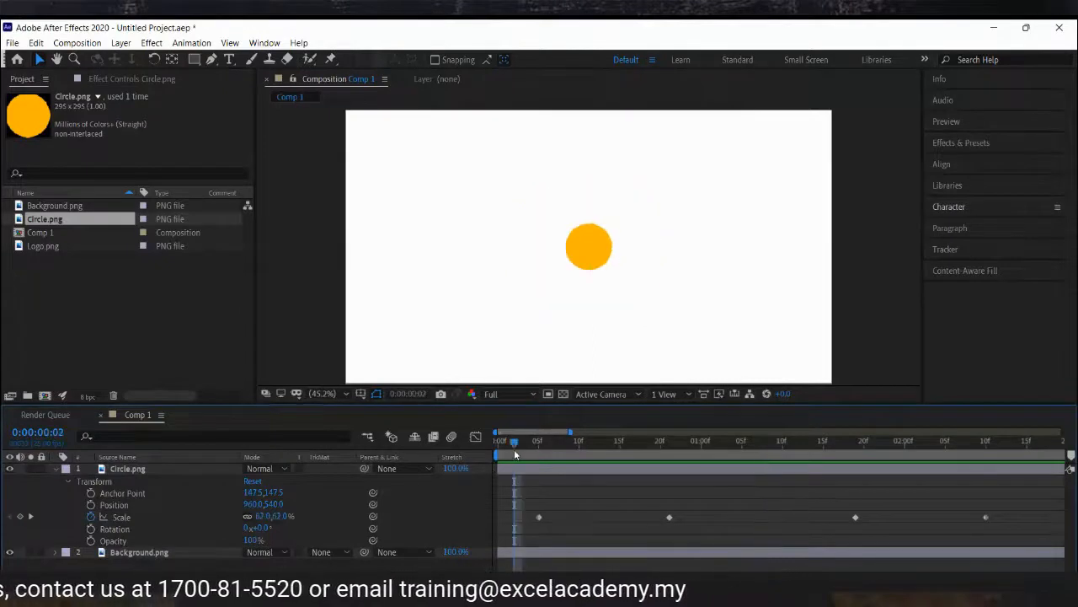
left_click(91, 517)
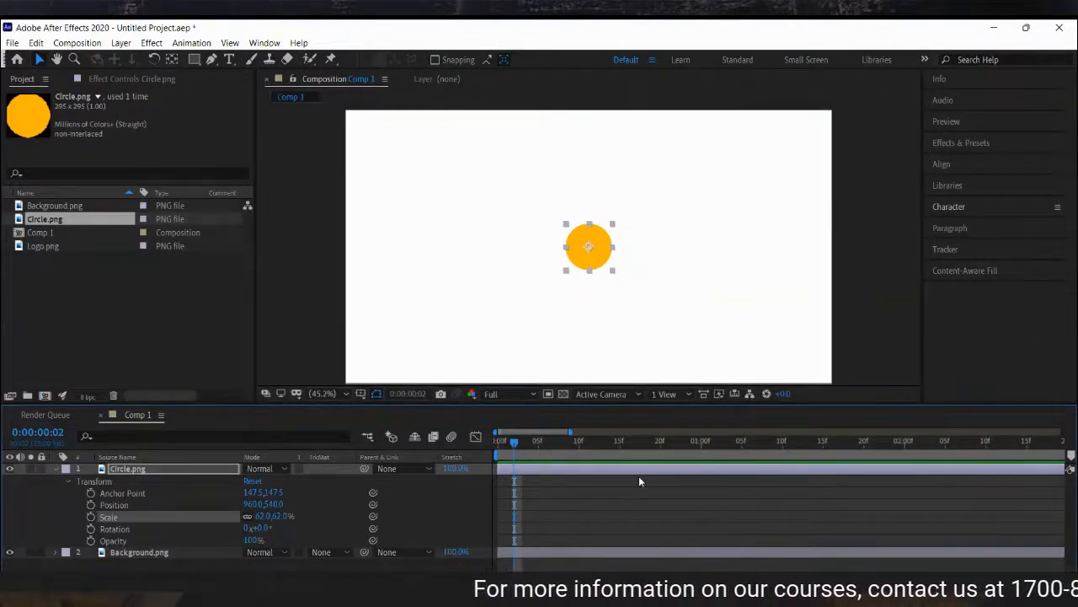
Turn on Position keyframing for the circle at 0:05.
left_click(646, 507)
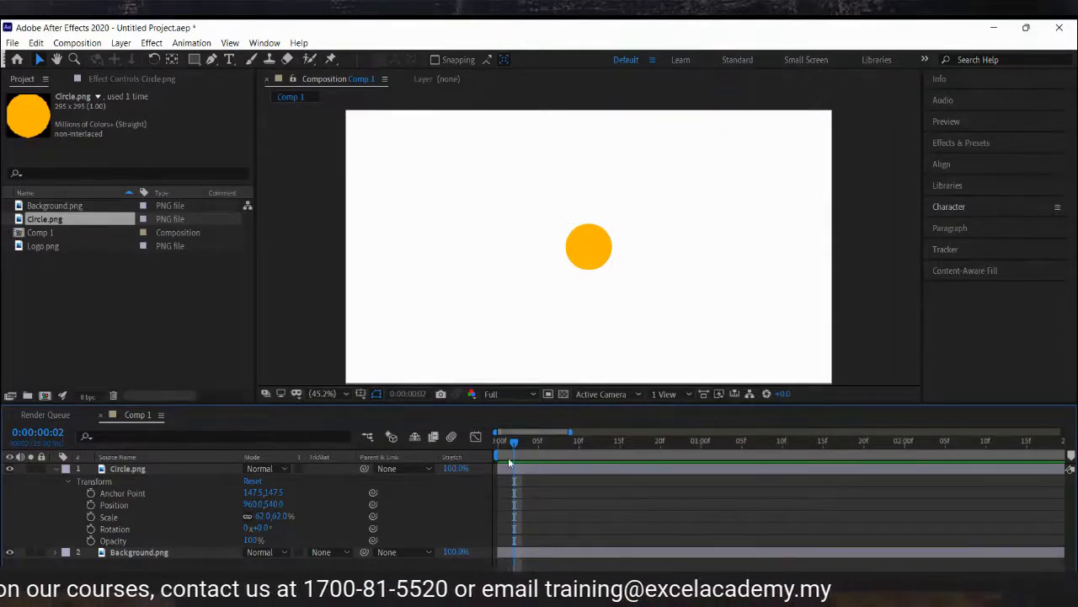
left_click(541, 446)
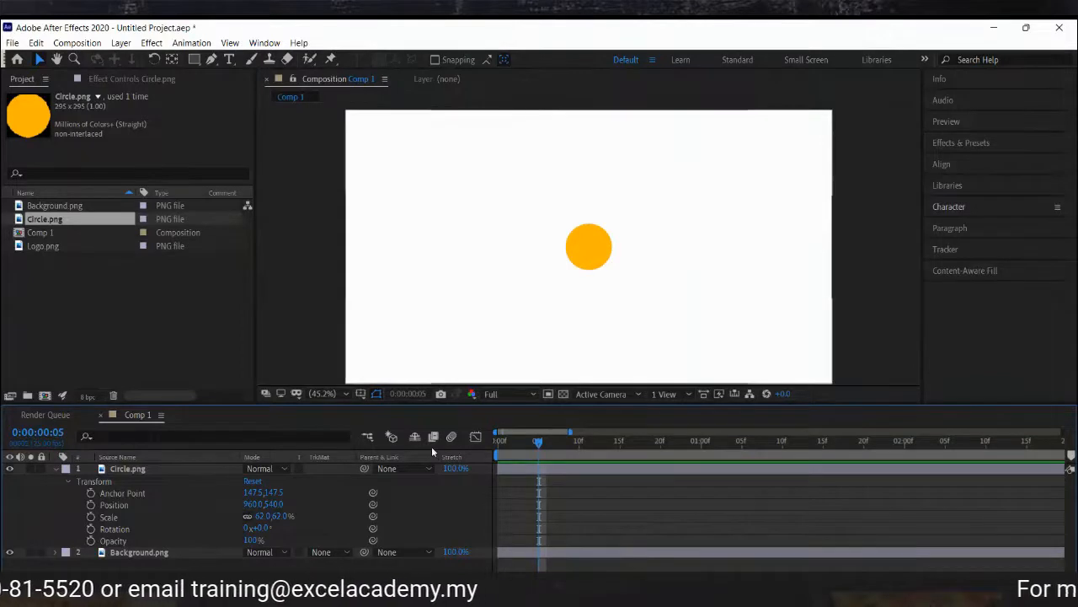
left_click(91, 505)
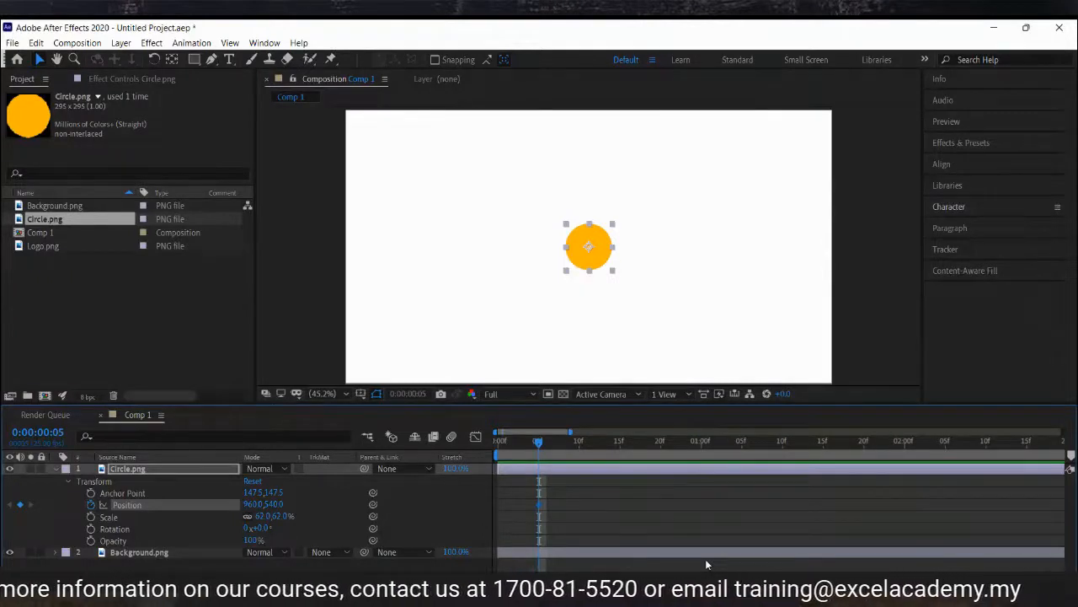
At 0:15, set the circle's Position to 960, 803 so it drops down.
left_click(619, 444)
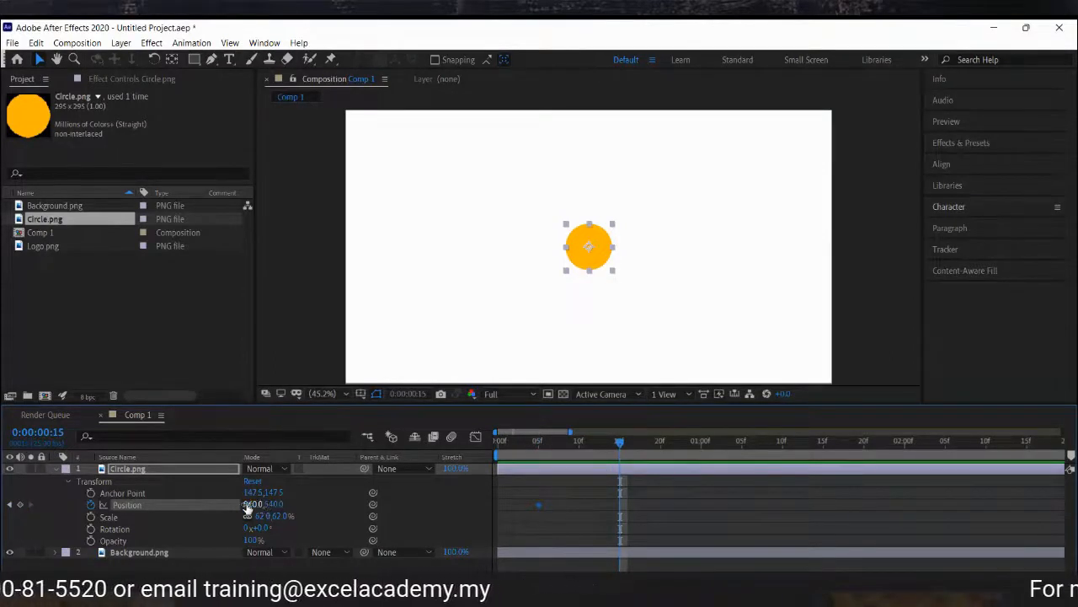
left_click_drag(246, 506, 227, 509)
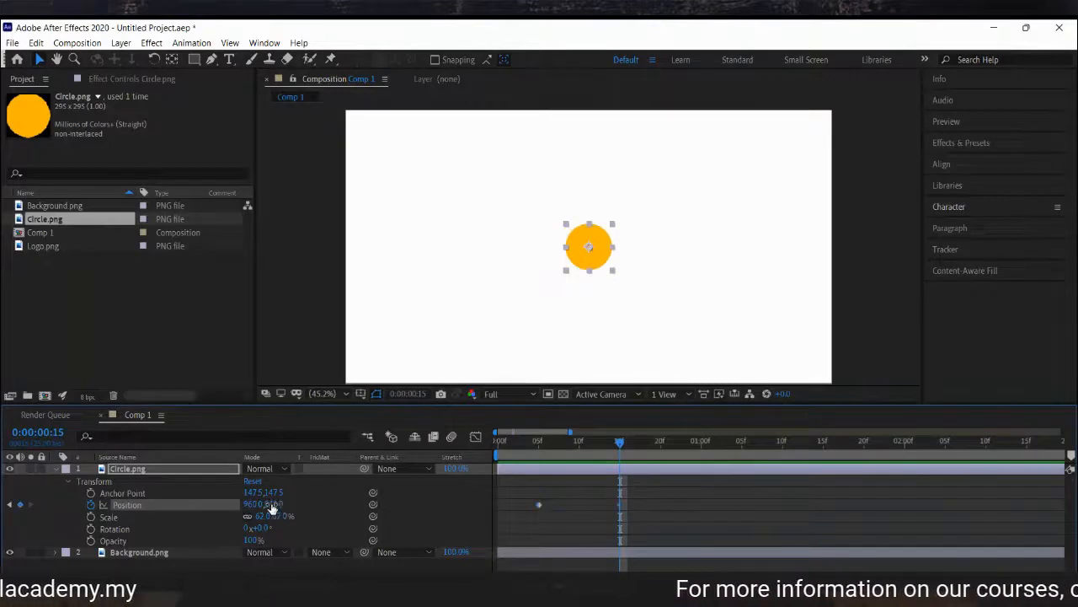
left_click_drag(271, 505, 431, 511)
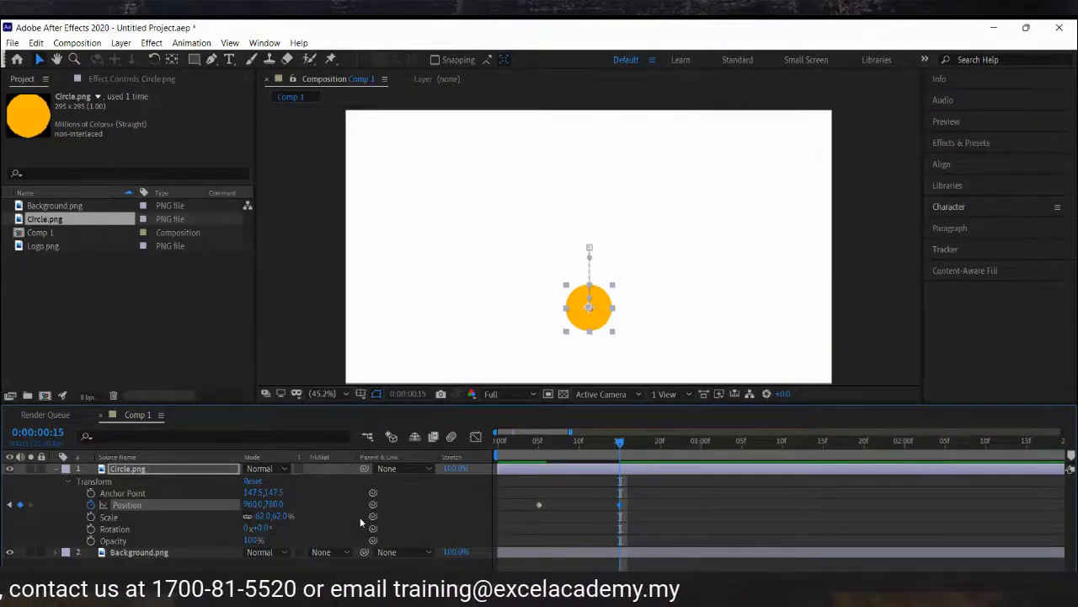
left_click_drag(273, 504, 295, 504)
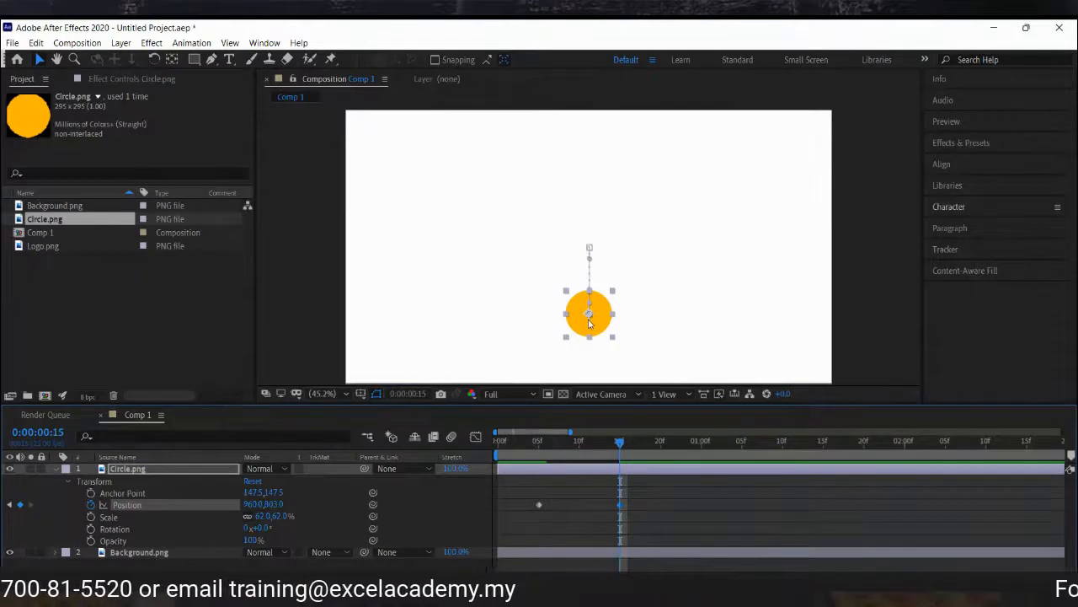
At 0:20, set the circle's Position Y value to 686.
left_click(662, 445)
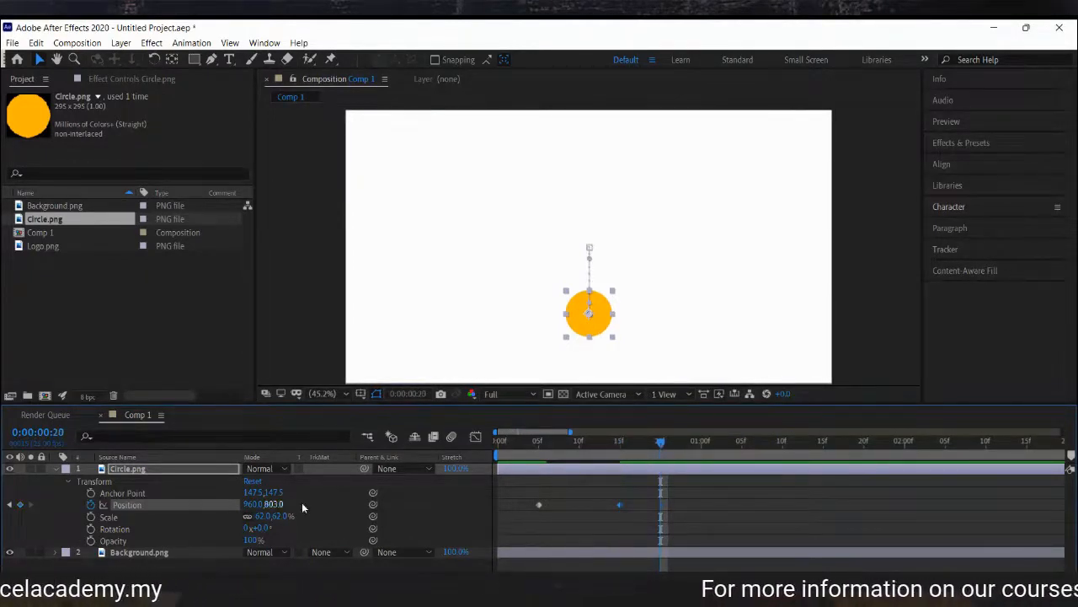
left_click_drag(274, 506, 189, 505)
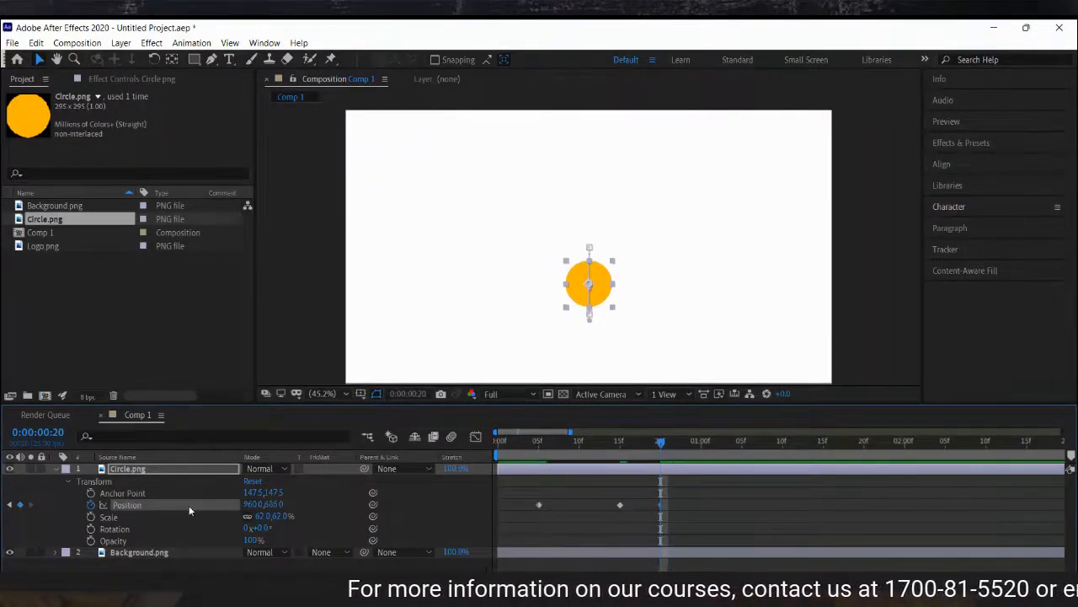
left_click(758, 510)
Preview the Position animation from near the start.
left_click(530, 440)
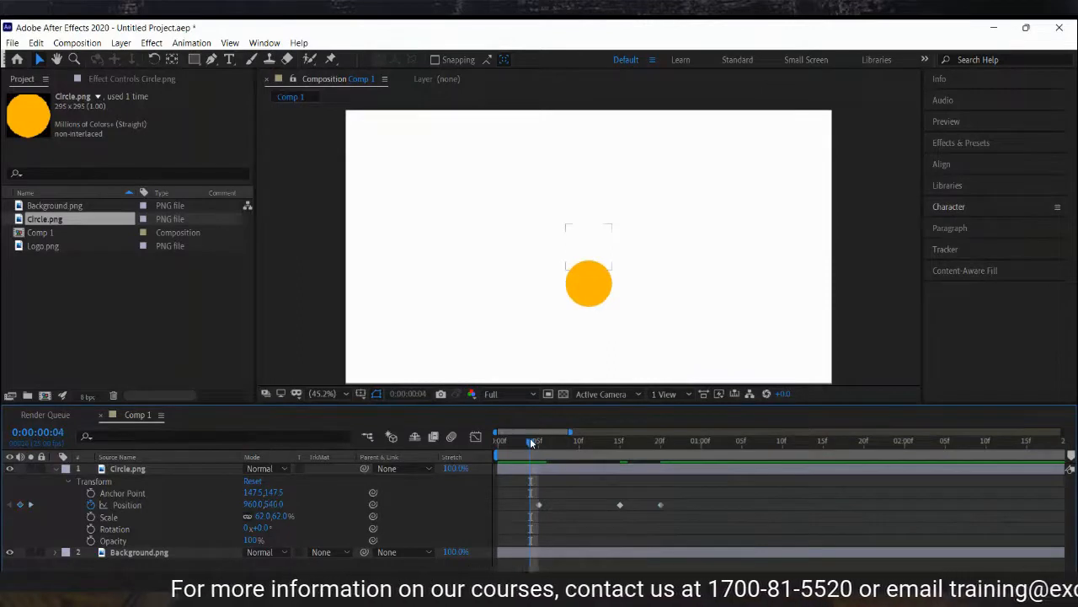
key("space")
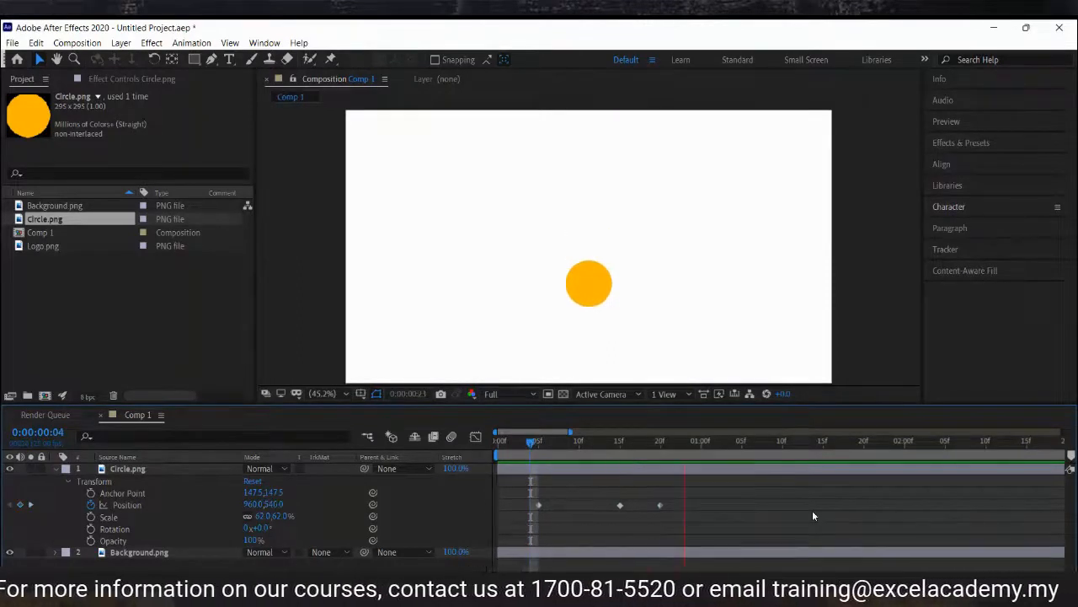
key("space")
left_click(532, 438)
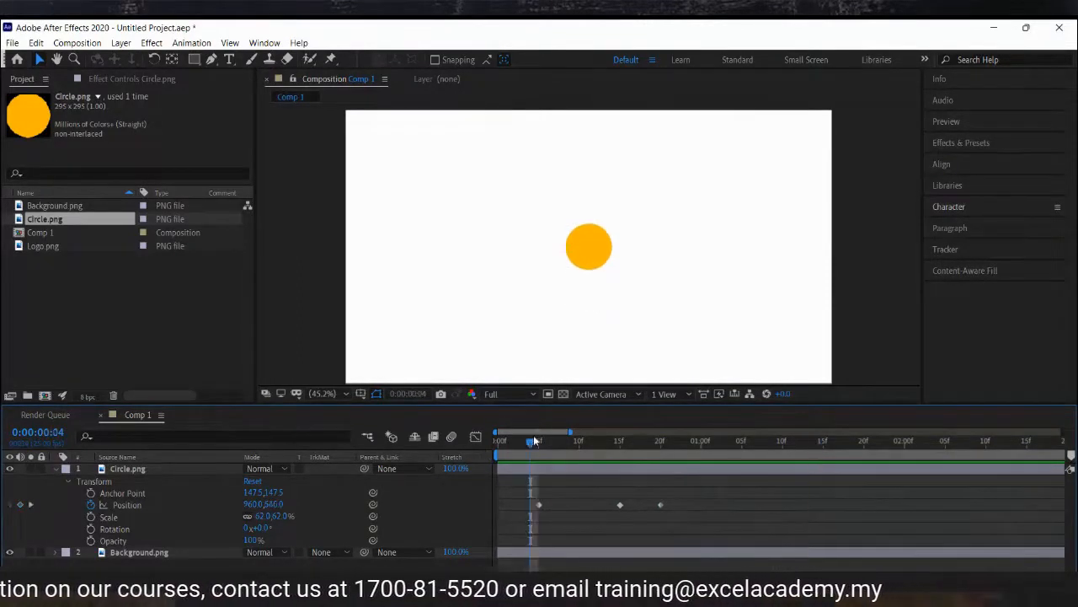
key("space")
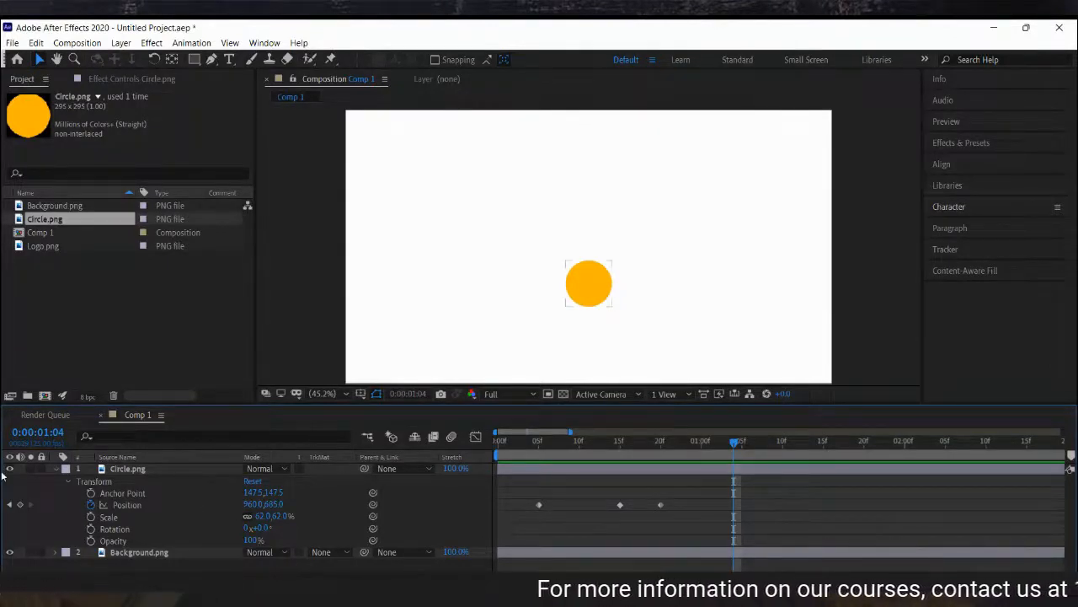
Go back to the 0:20 Position keyframe and move the circle right to about 1073.8, 685.
left_click(10, 505)
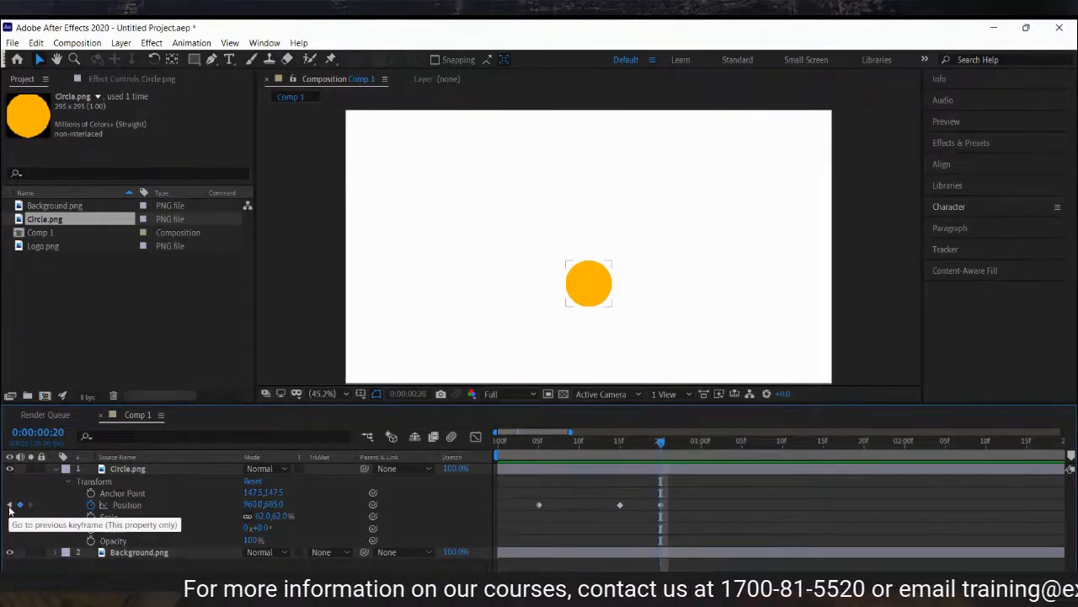
left_click(252, 506)
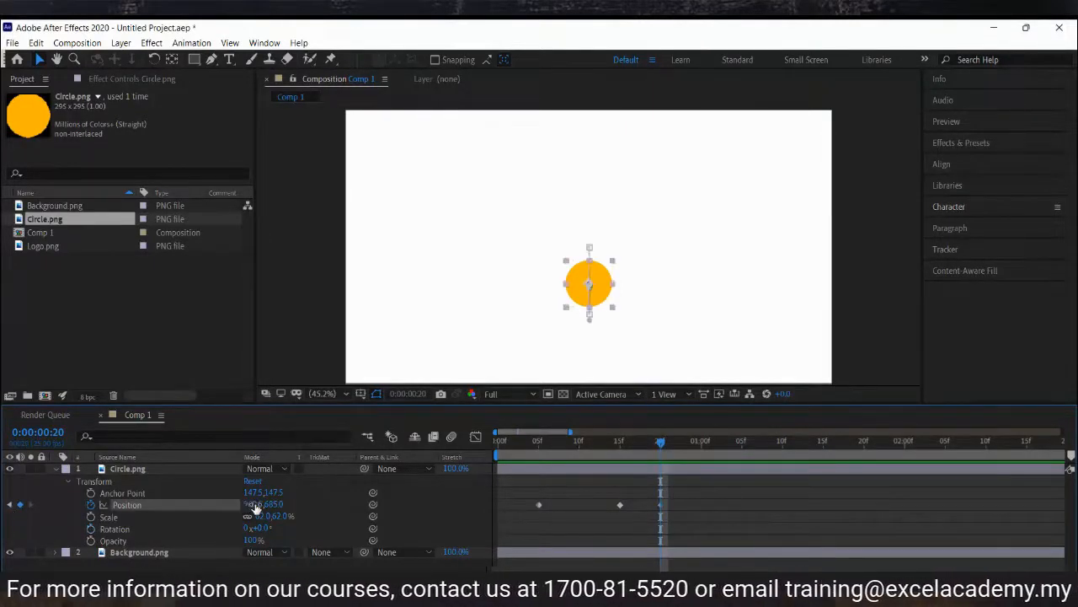
left_click_drag(589, 284, 616, 286)
left_click(843, 514)
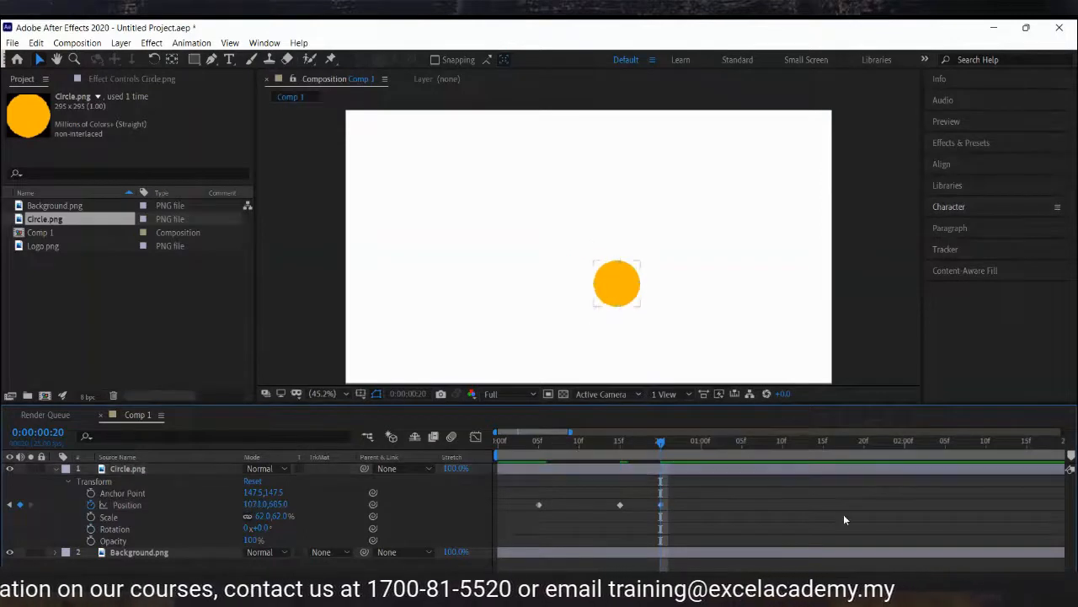
Paste the 0:15 Position keyframe at 0:11.
key("Home")
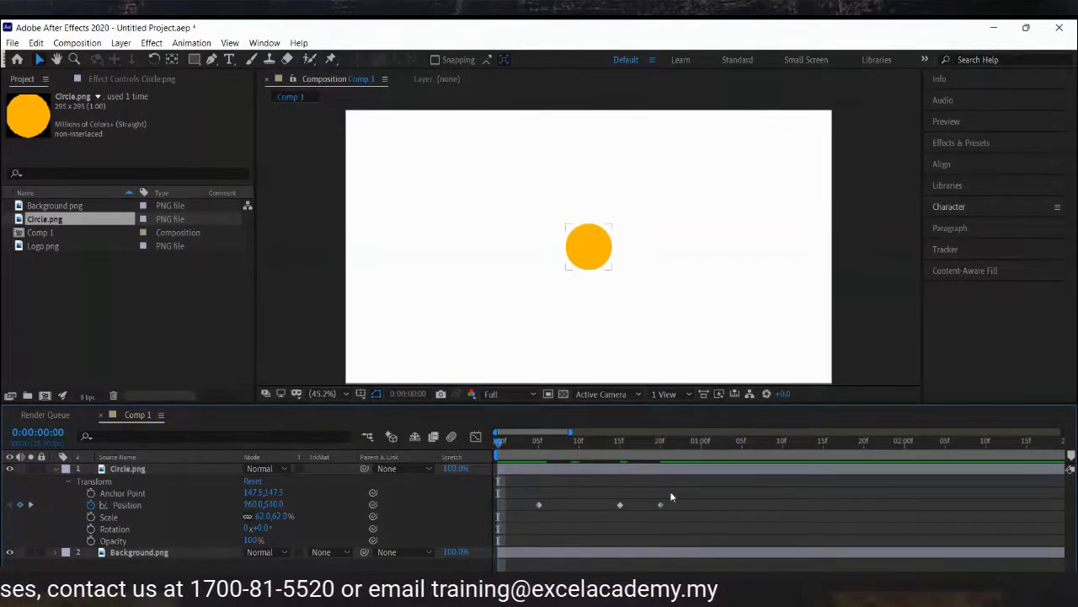
left_click(620, 505)
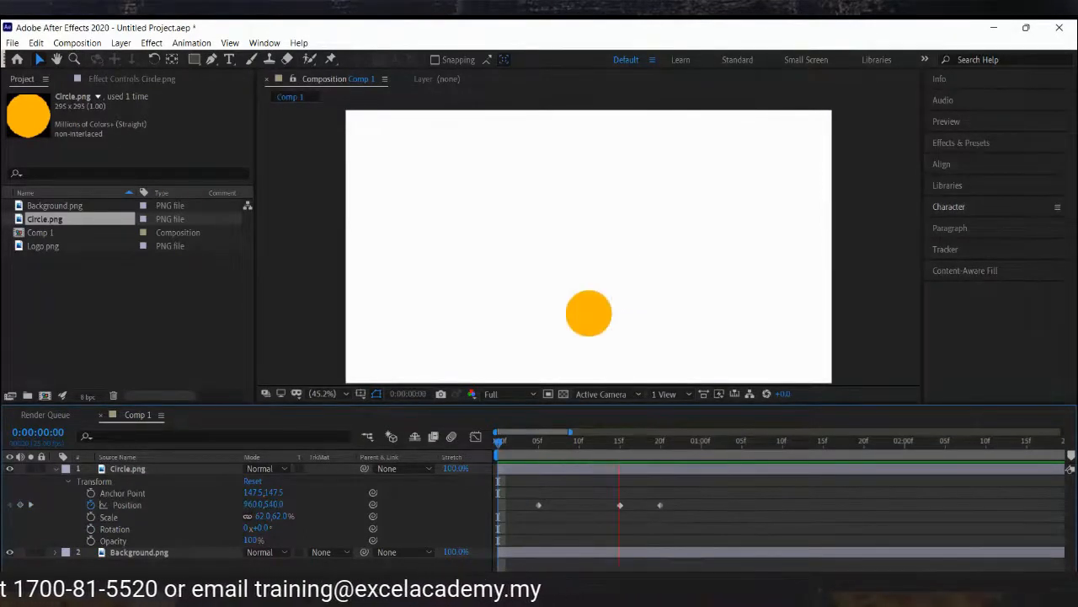
left_click(620, 441)
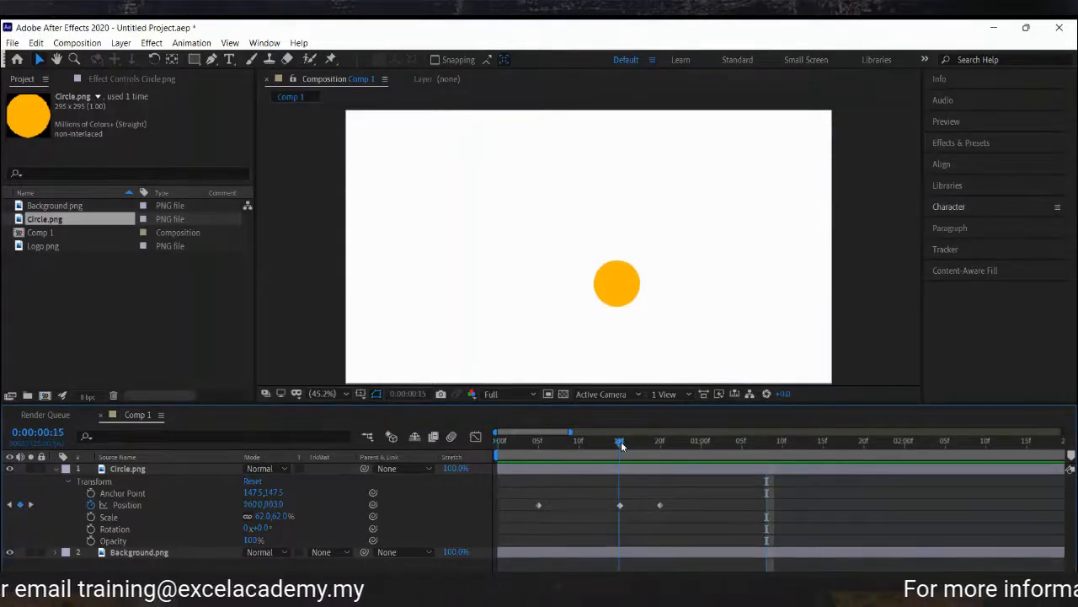
mouse_move(621, 441)
left_mouse_down()
mouse_move(662, 442)
mouse_move(610, 446)
left_mouse_up()
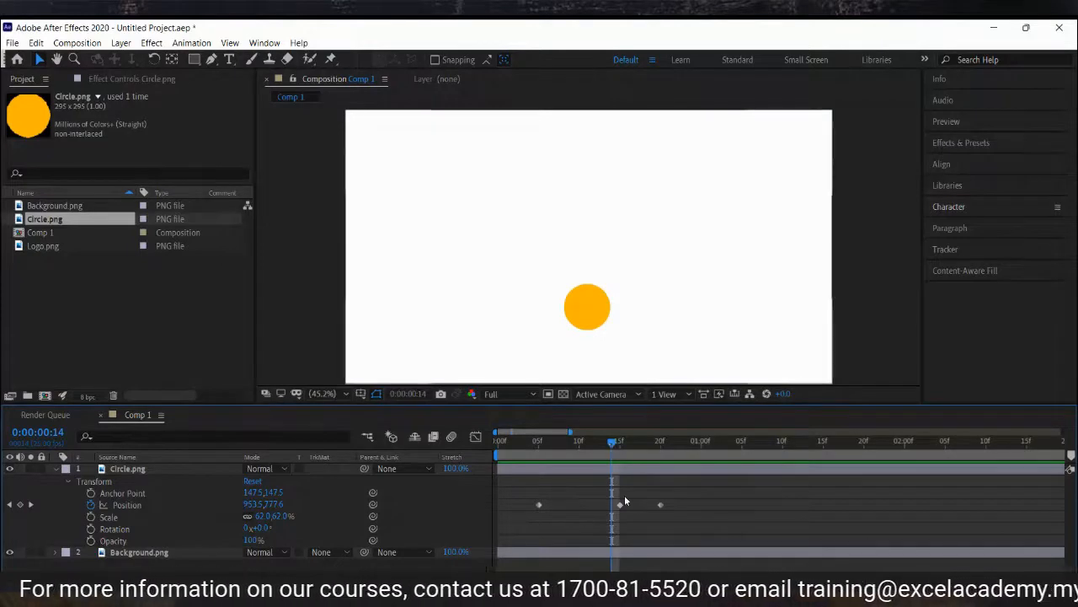
left_click(588, 442)
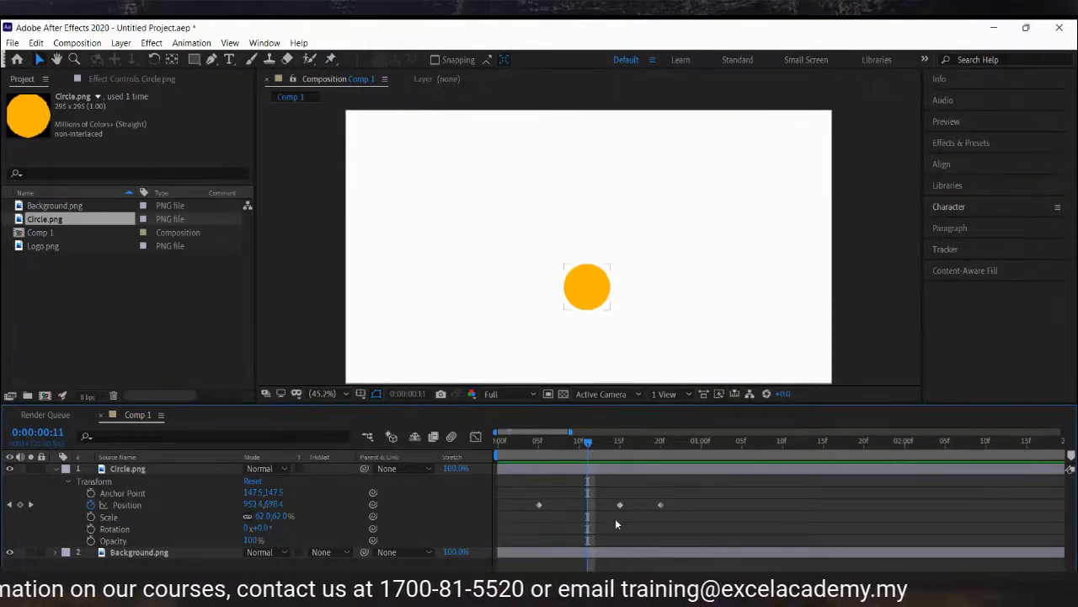
left_click(624, 501)
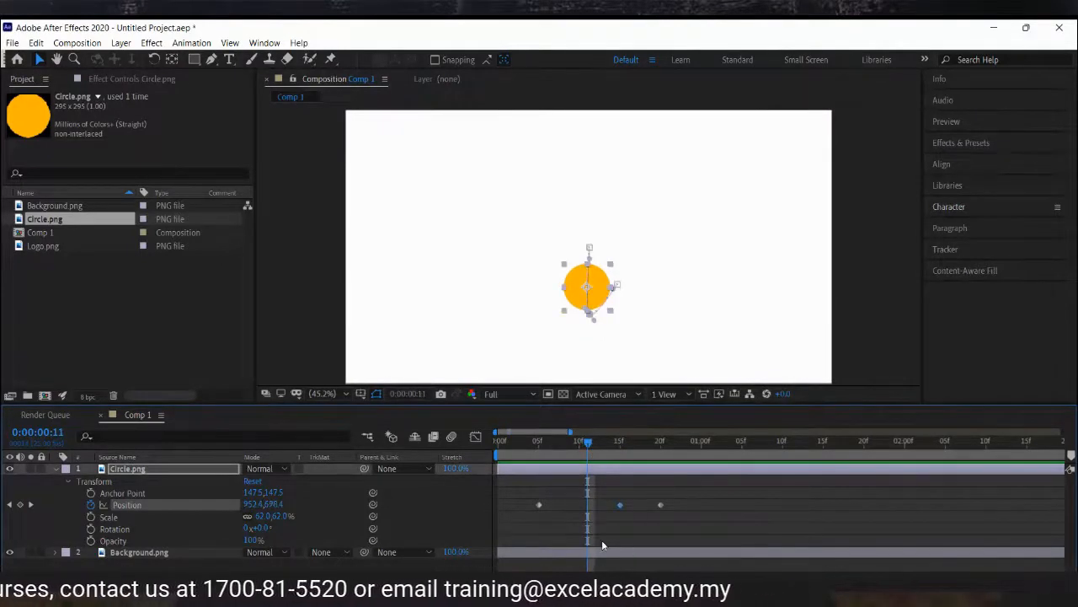
key("ctrl+v")
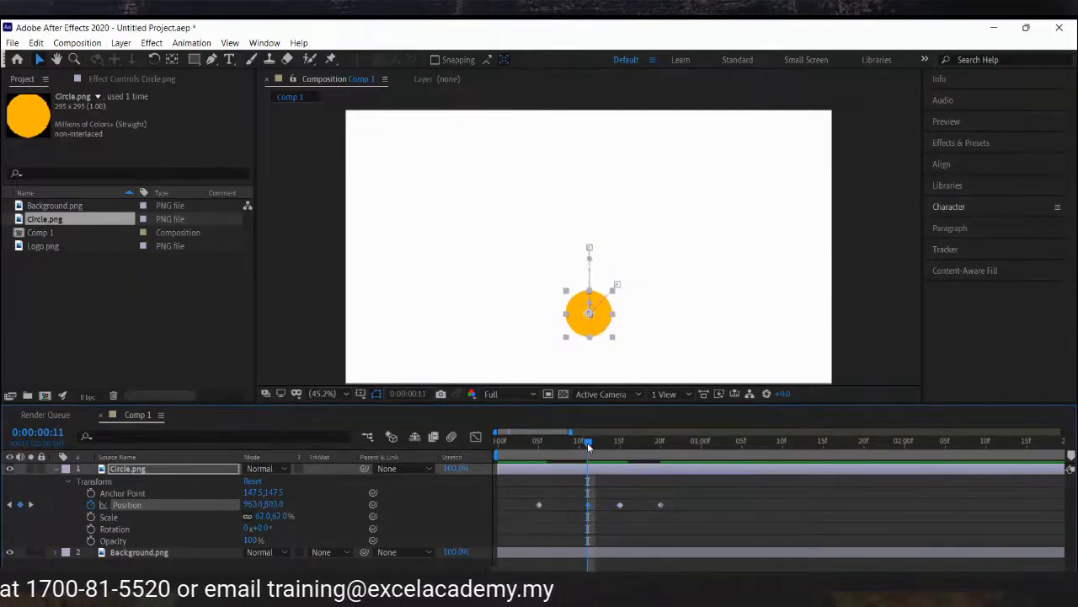
Scrub the timeline and preview the Position animation.
key("Page_Up")
left_click_drag(588, 444, 546, 446)
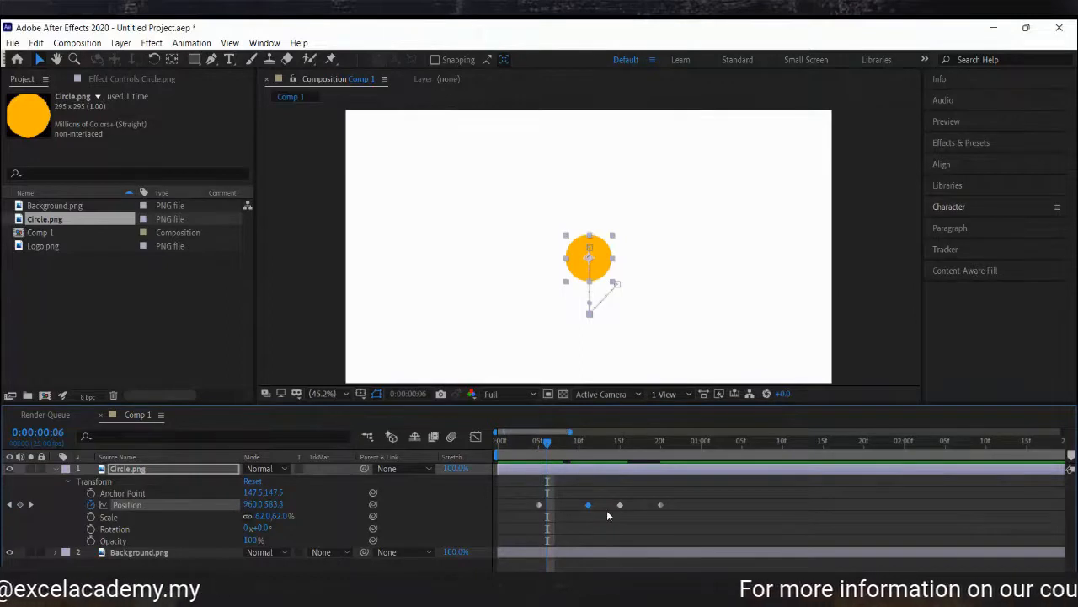
left_click(524, 450)
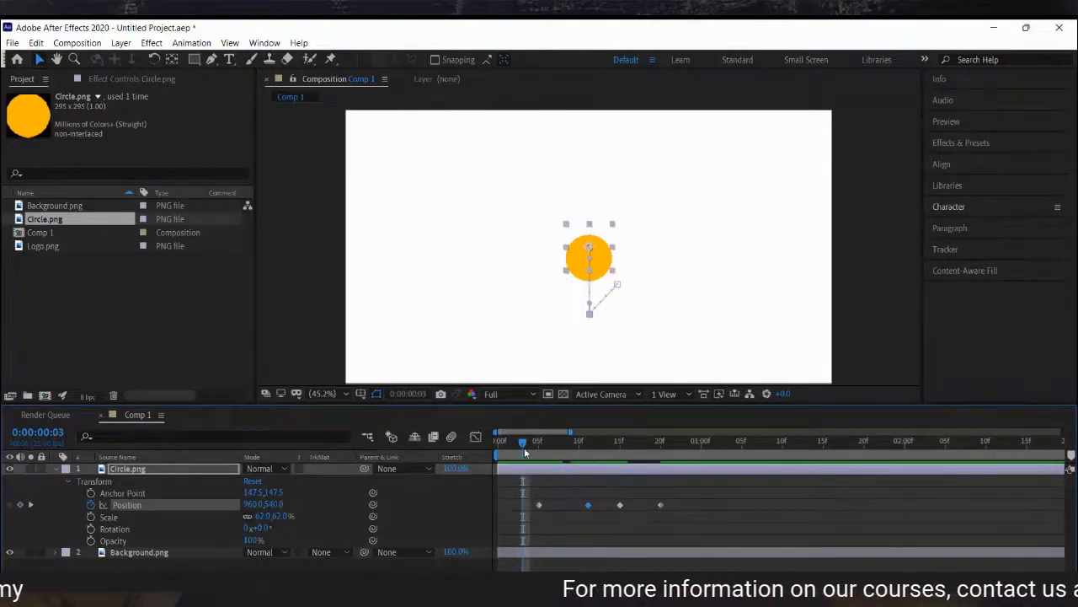
left_click(721, 491)
key("space")
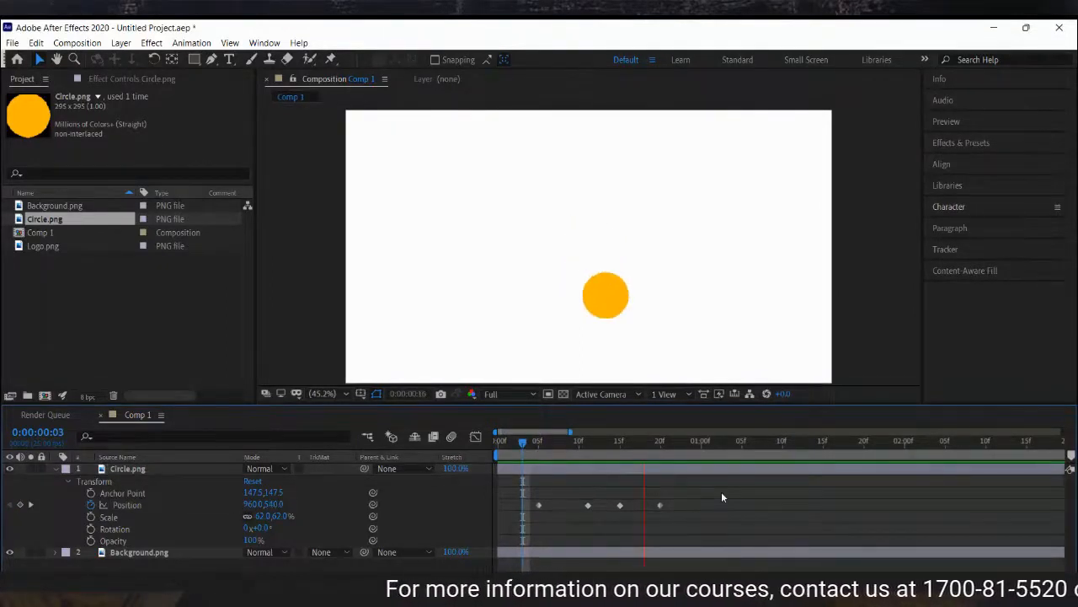
key("space")
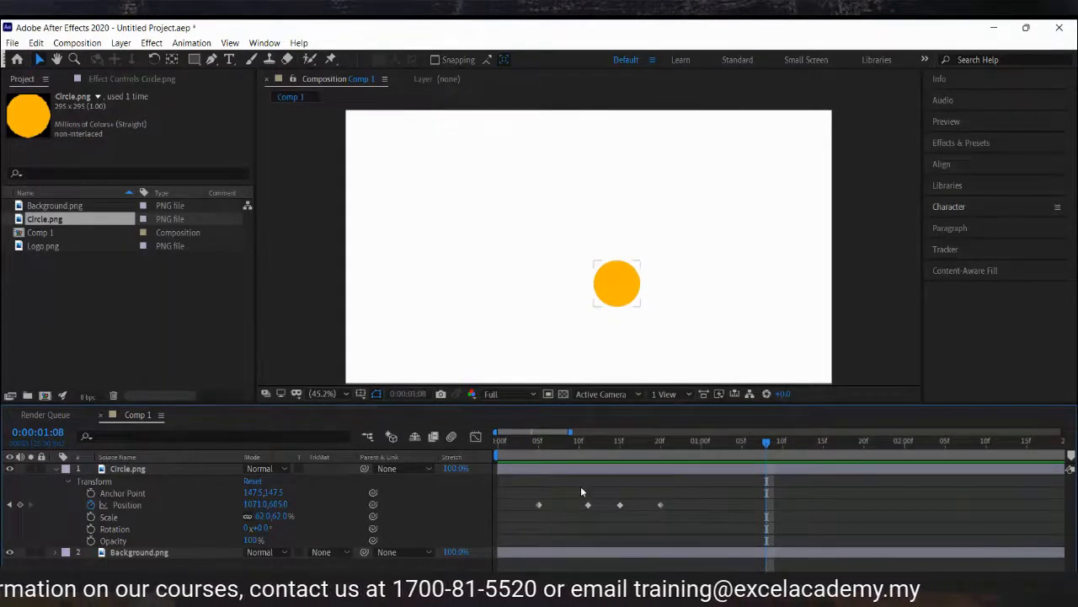
Remove all Position keyframes from the circle layer.
left_click_drag(580, 486, 595, 508)
key("Delete")
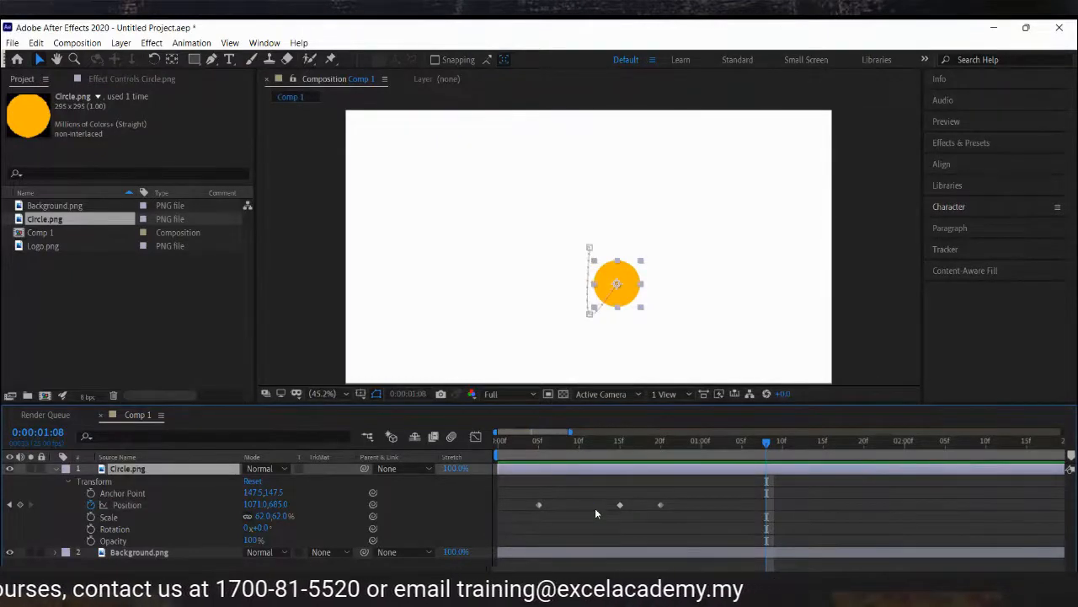
left_click(515, 443)
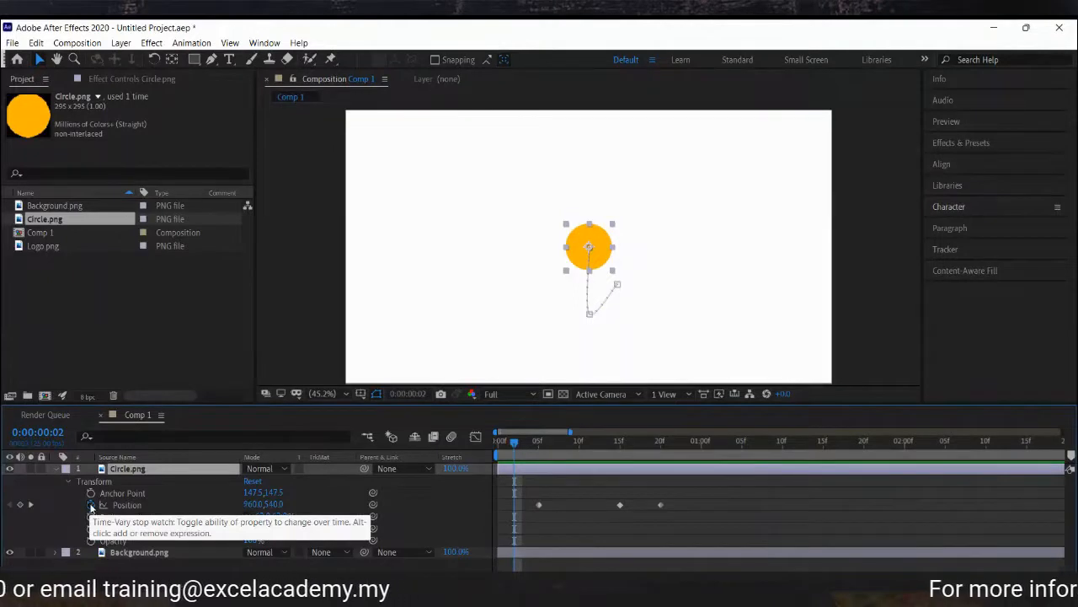
left_click(91, 504)
left_click(701, 524)
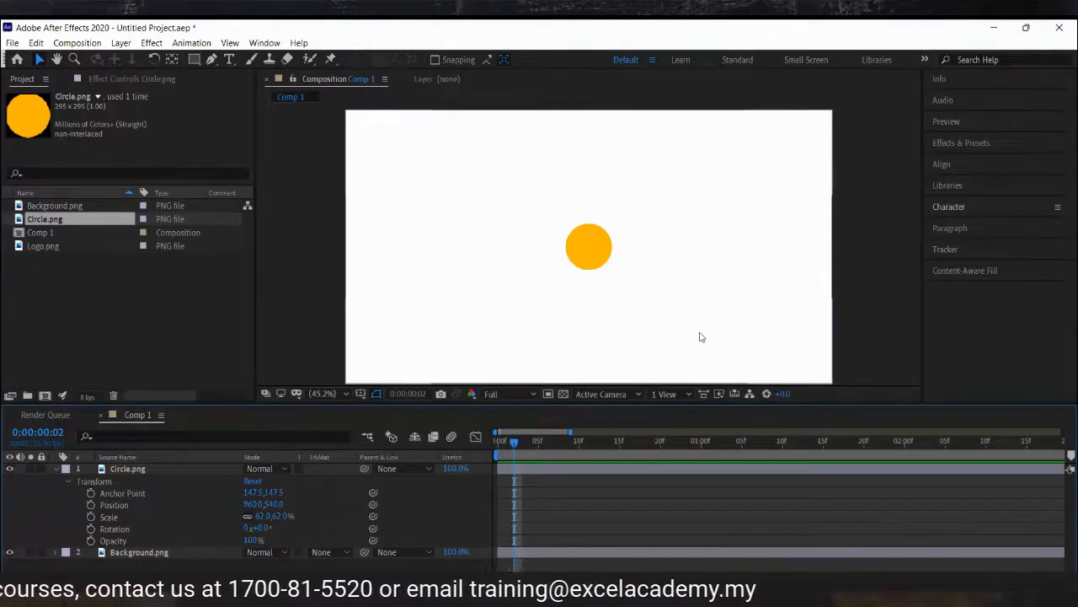
At 0:05, set the circle's Opacity to 0% and start keyframing Opacity.
left_click(138, 541)
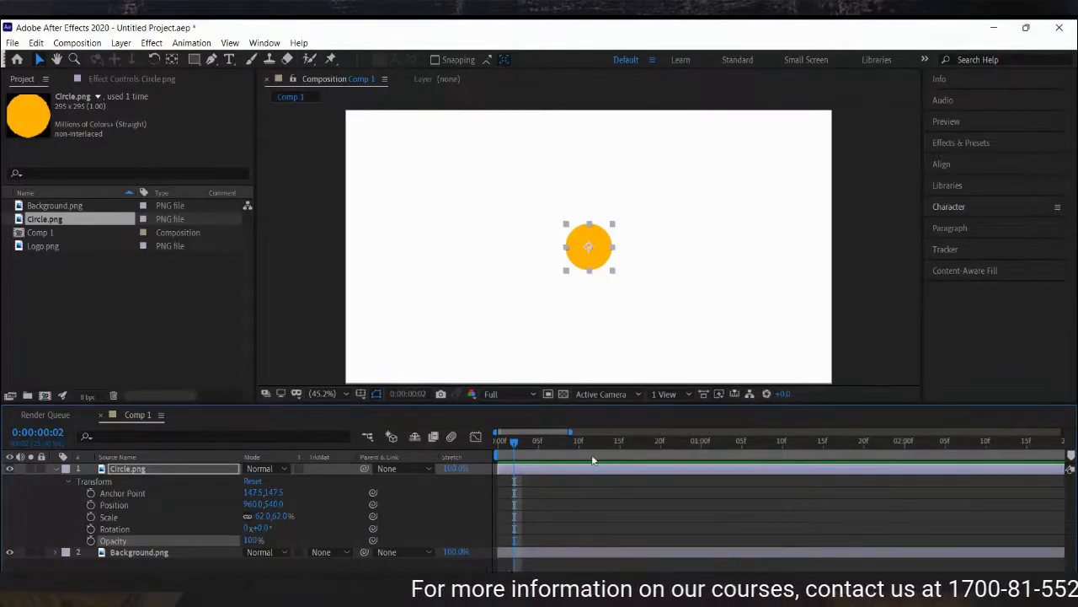
left_click(539, 442)
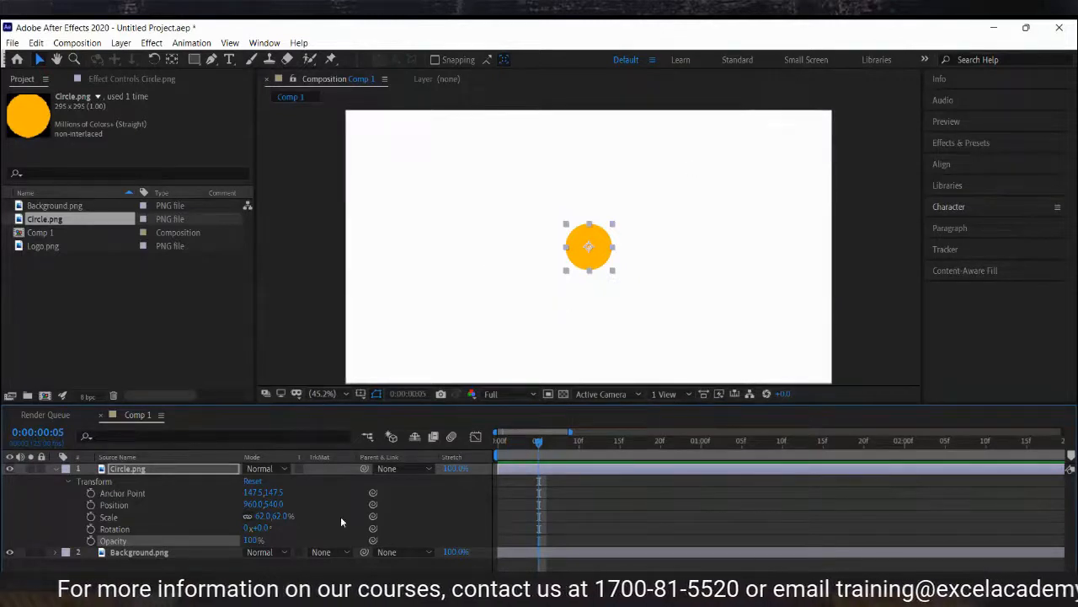
left_click(252, 544)
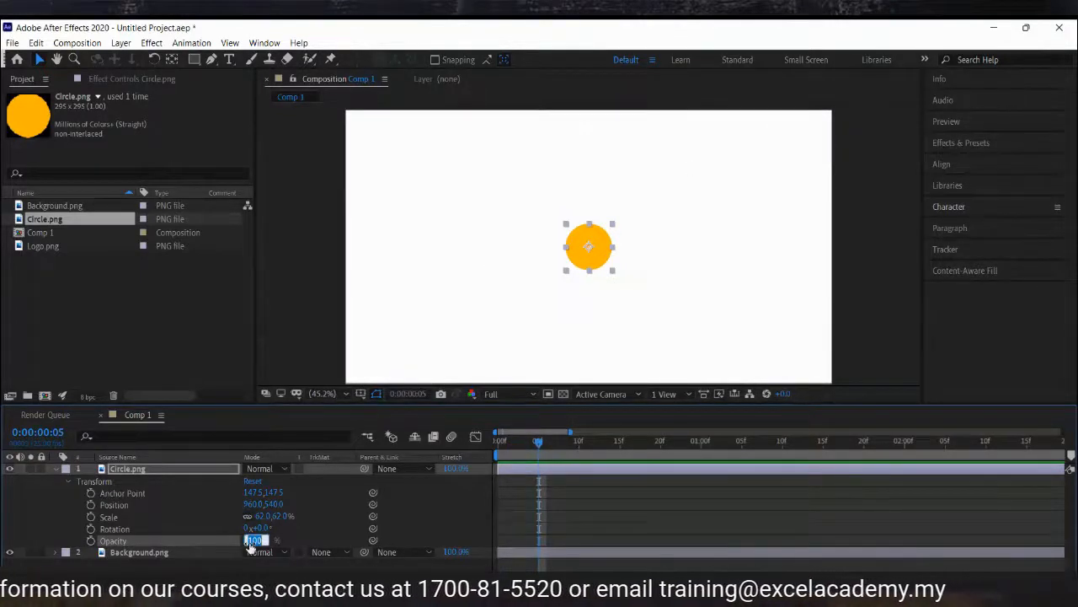
type("0")
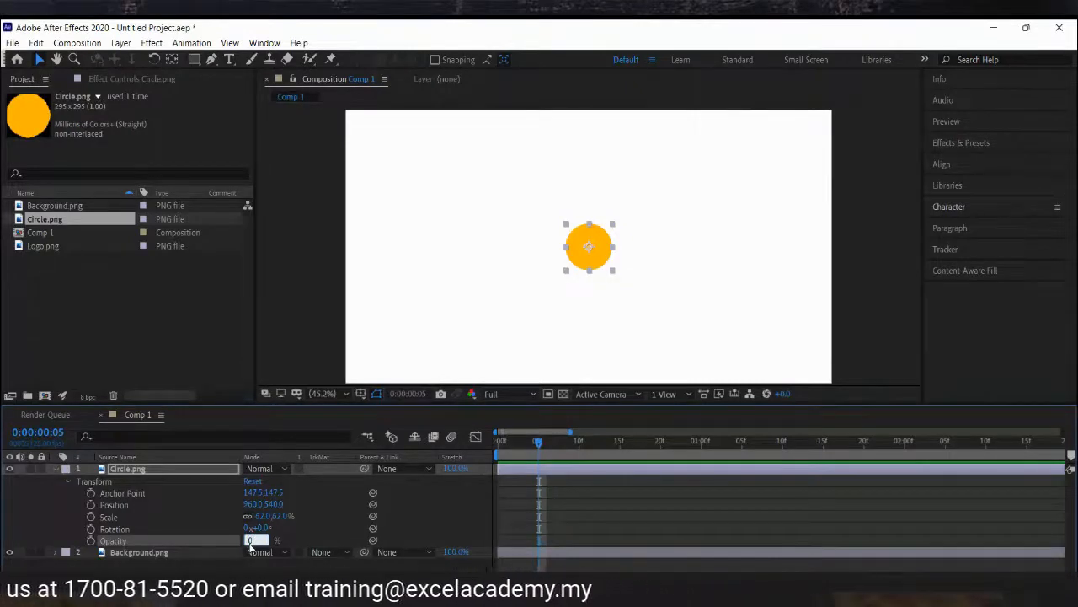
key("Return")
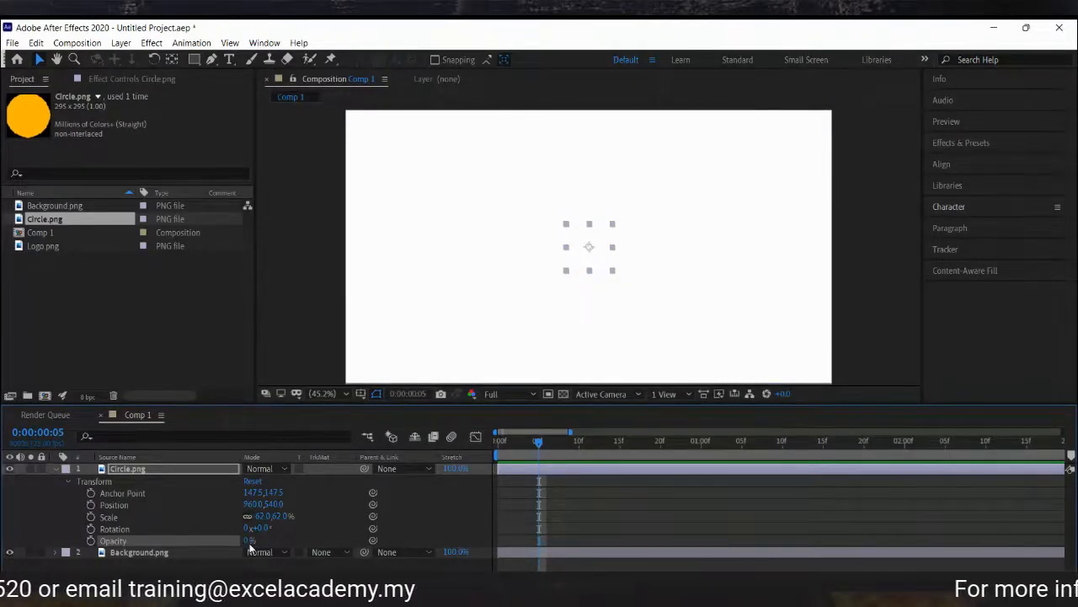
left_click(91, 540)
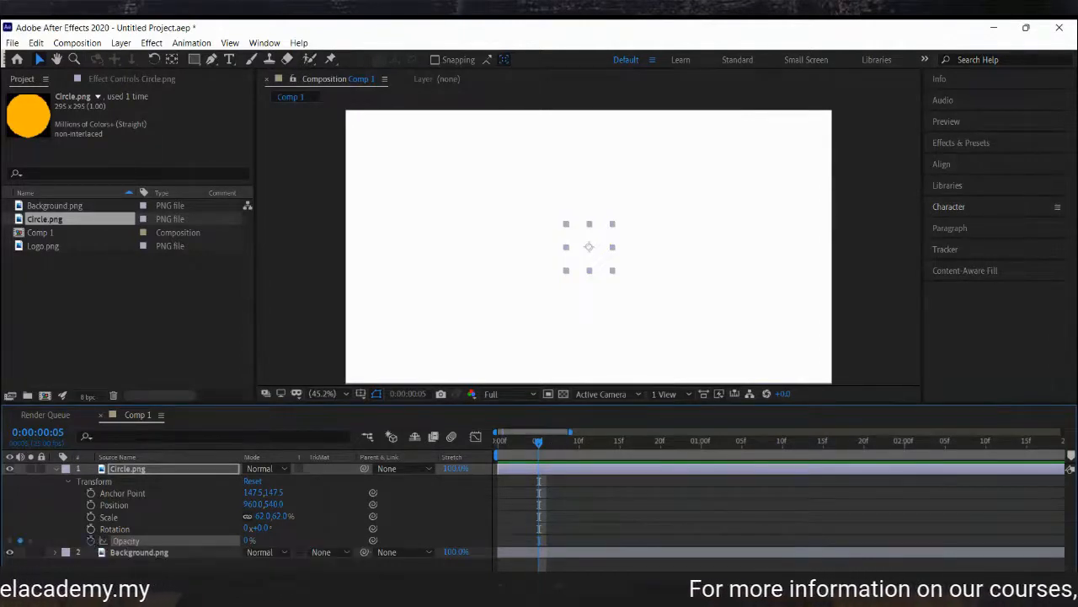
Add an Opacity keyframe of 100% at 1:00 for the circle.
left_click(700, 449)
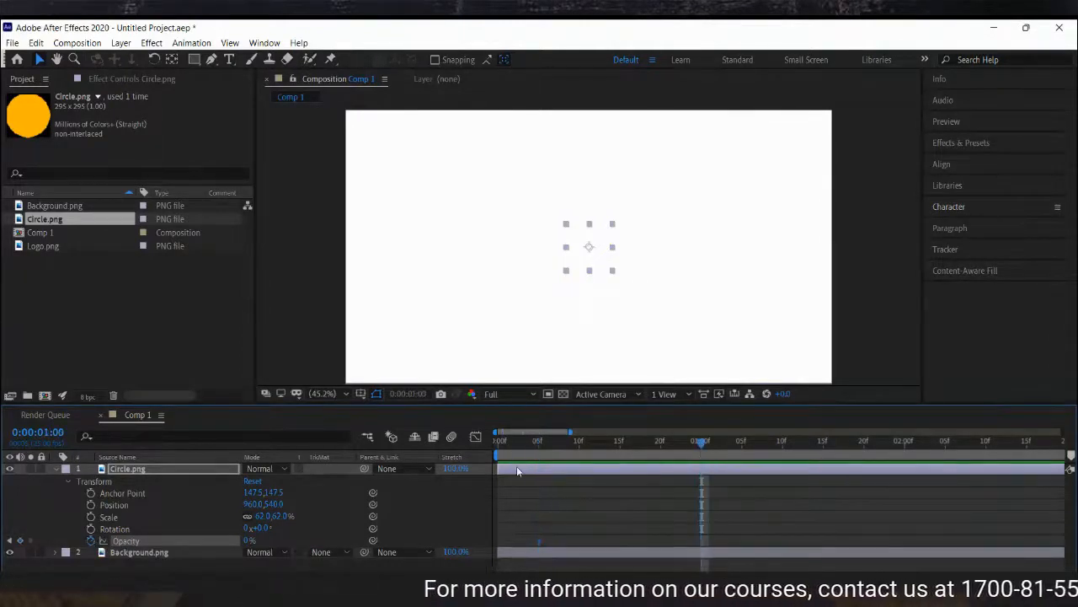
left_click_drag(246, 545, 354, 545)
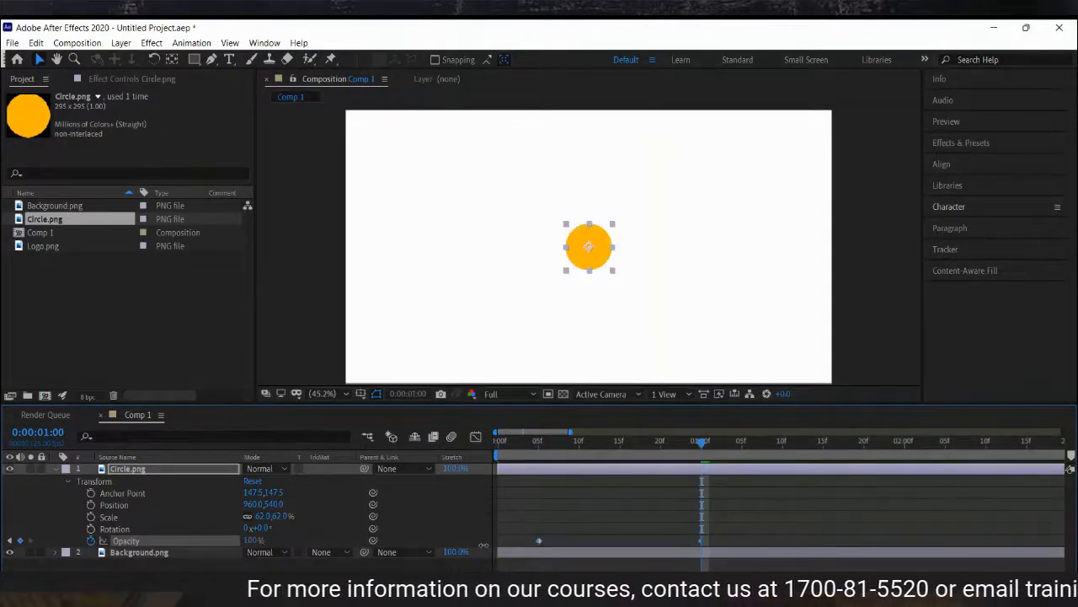
left_click(639, 503)
Preview the Opacity fade from the start and step back to the 0:05 Opacity keyframe.
left_click(533, 443)
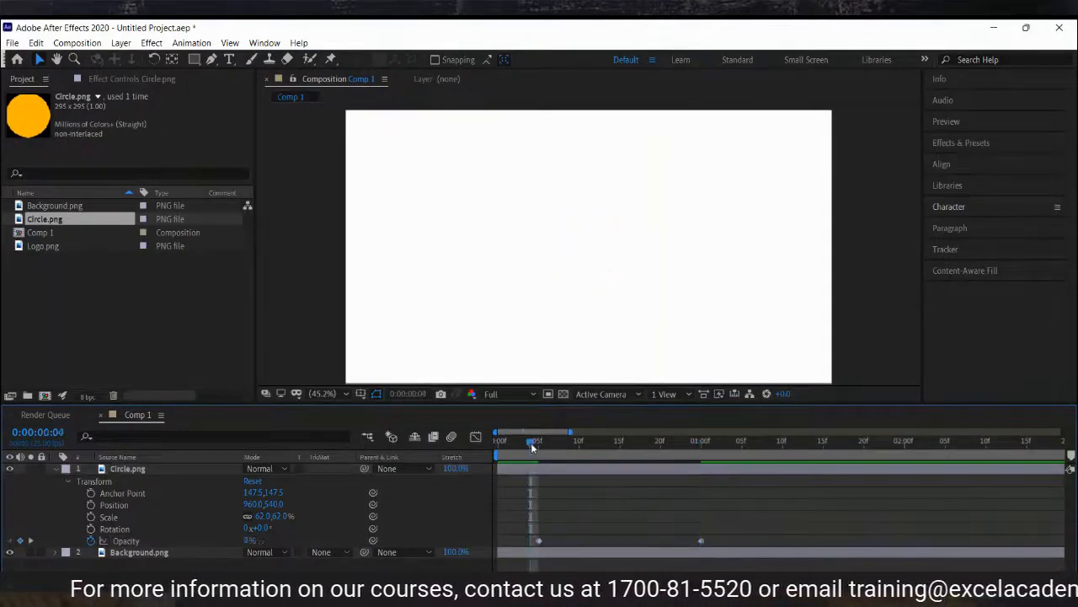
key("space")
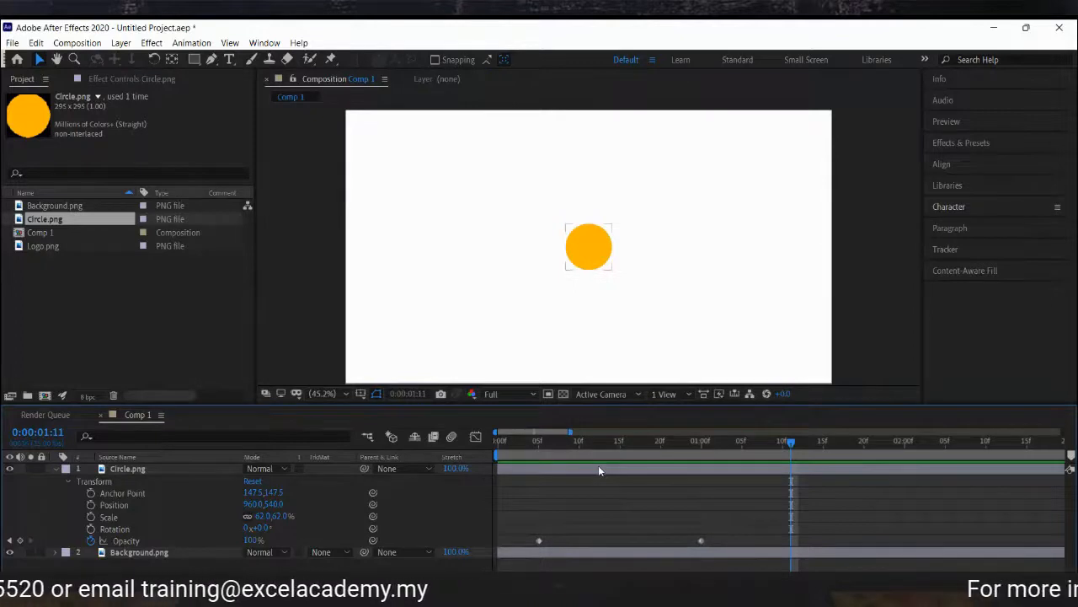
left_click(9, 540)
left_click(9, 540)
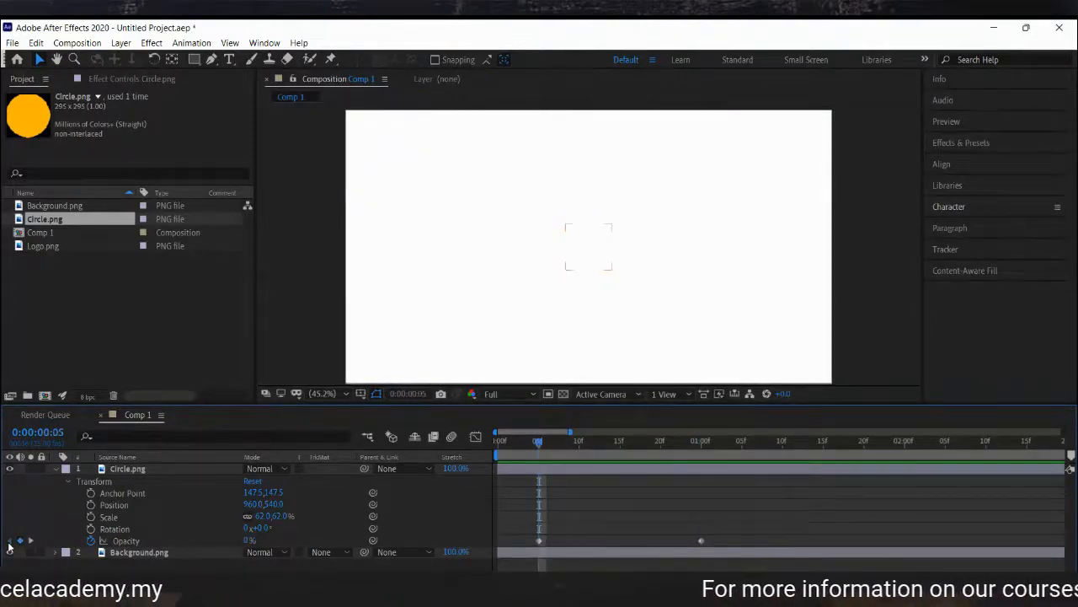
Change the 0:05 Opacity value to 63% and play the preview.
left_click(242, 539)
left_click_drag(245, 538, 795, 487)
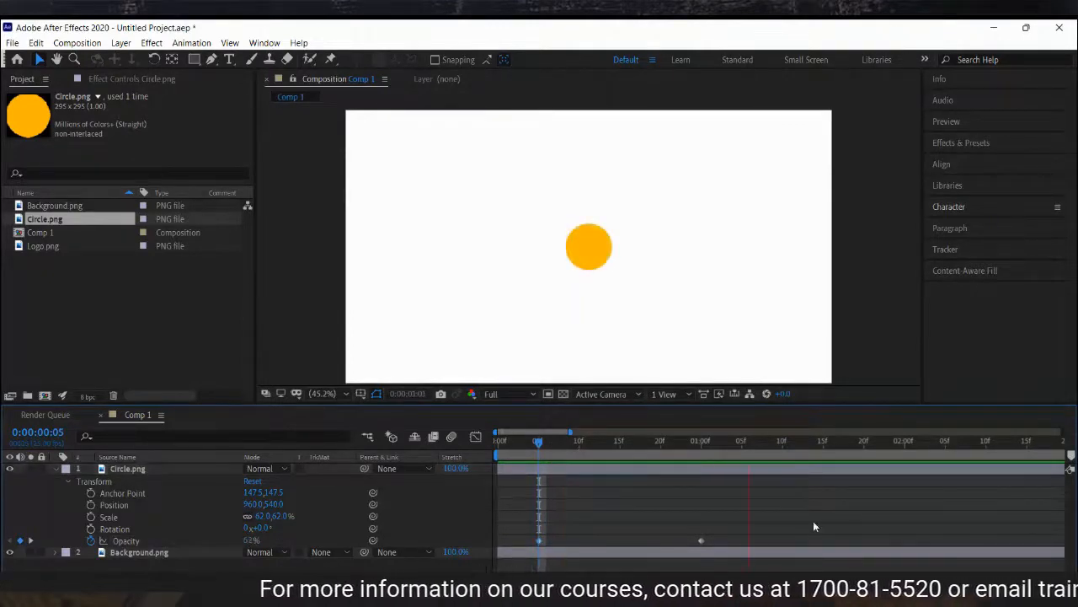
key("space")
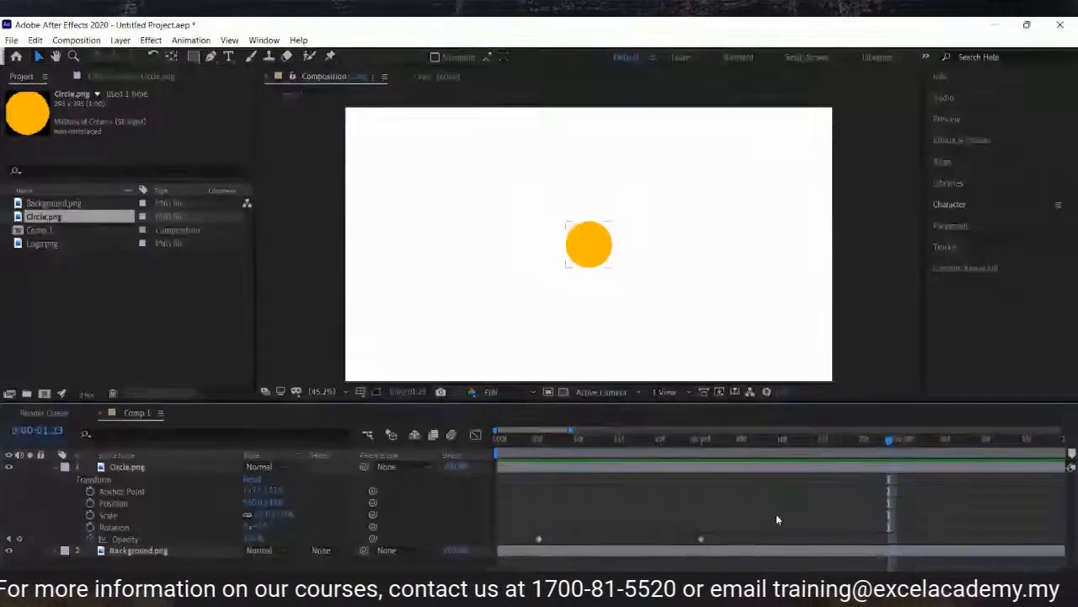
Remove all Opacity keyframes from the circle layer.
left_click_drag(761, 518, 572, 525)
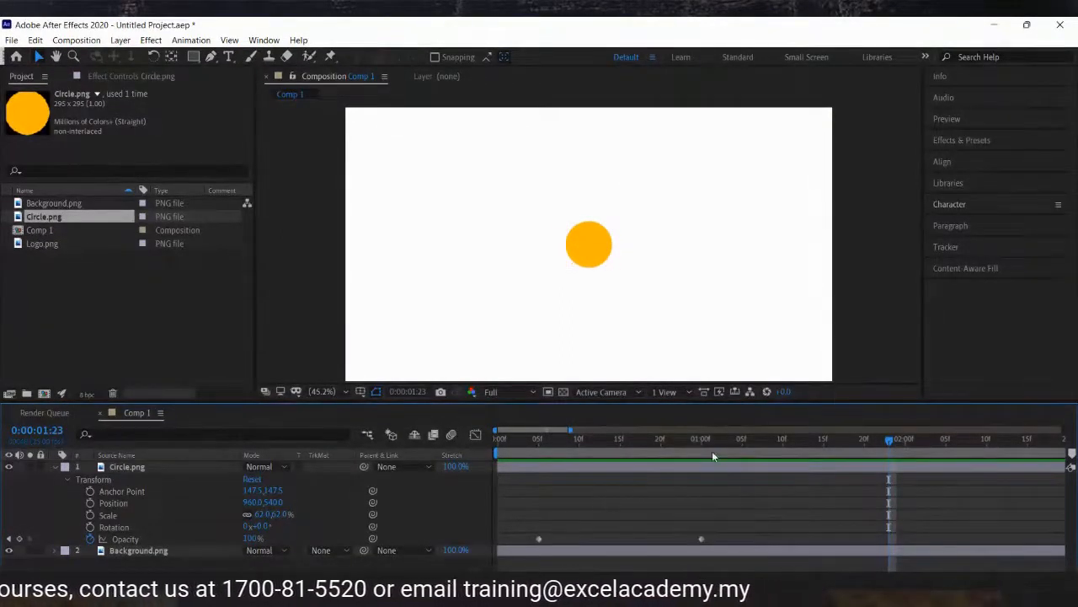
left_click(90, 538)
left_click(216, 296)
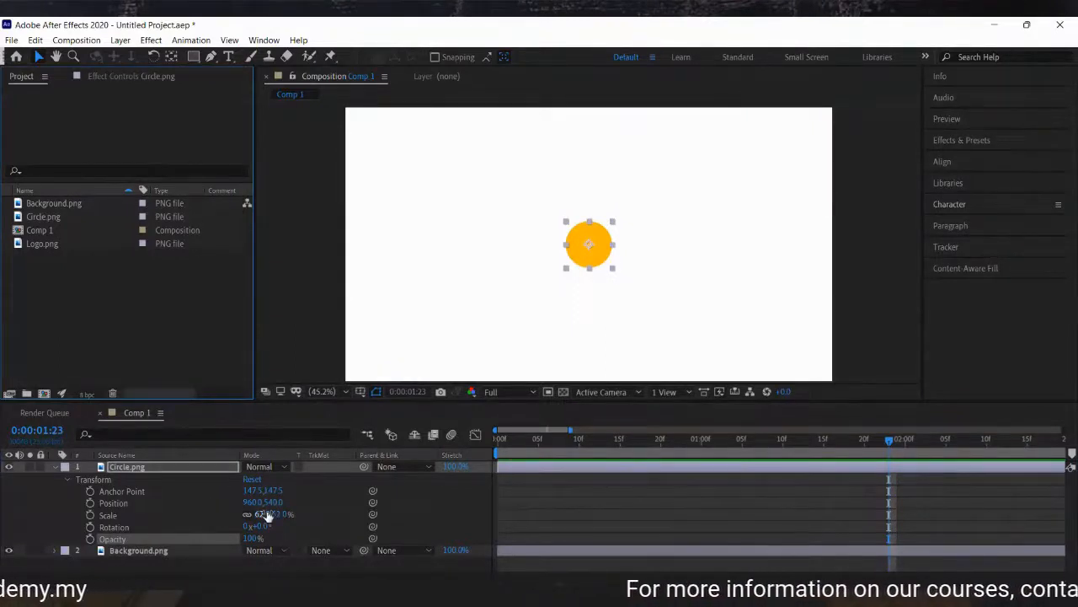
Scale the circle up to 760% so it fills the whole frame.
left_click_drag(264, 513, 715, 472)
left_click(585, 480)
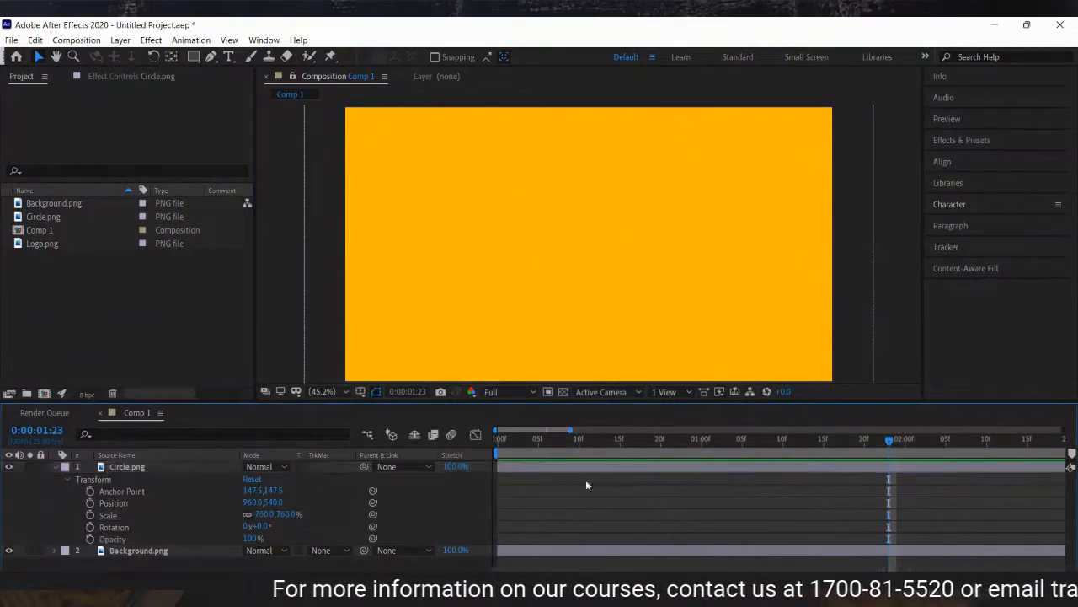
Add Logo.png to the composition as the top layer.
left_click(62, 242)
left_click_drag(62, 243, 168, 461)
left_click(678, 518)
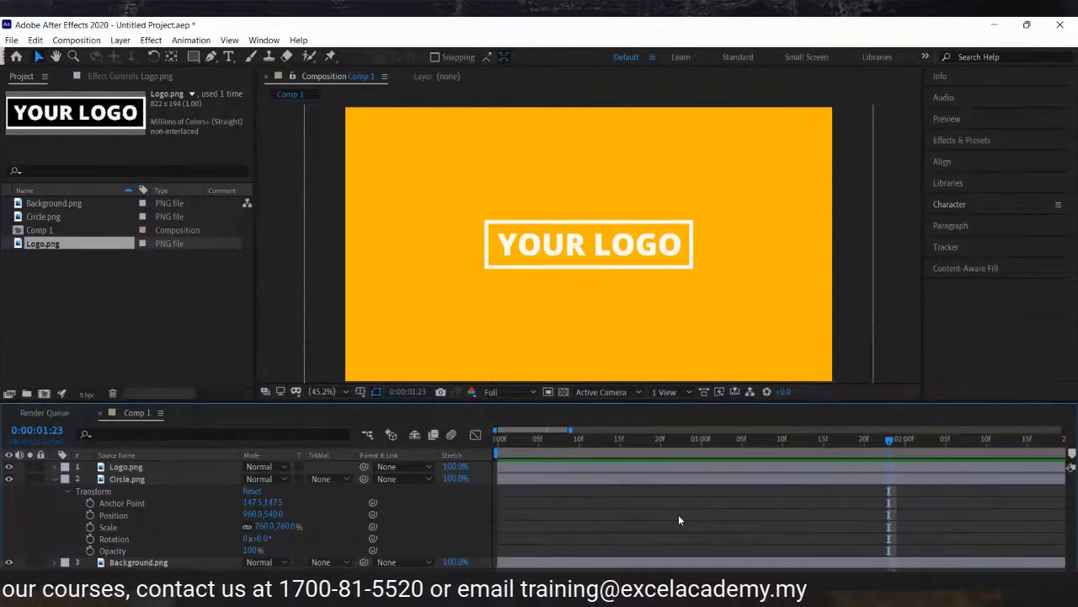
Show only the Logo layer's Rotation property and add a Rotation keyframe at 0:05.
left_click(146, 466)
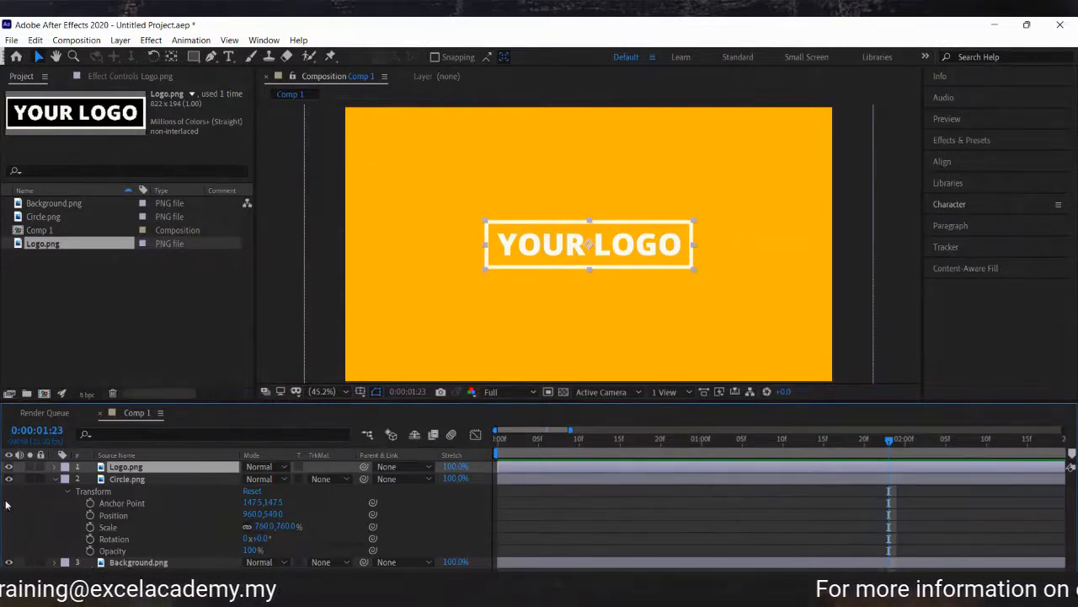
left_click(54, 466)
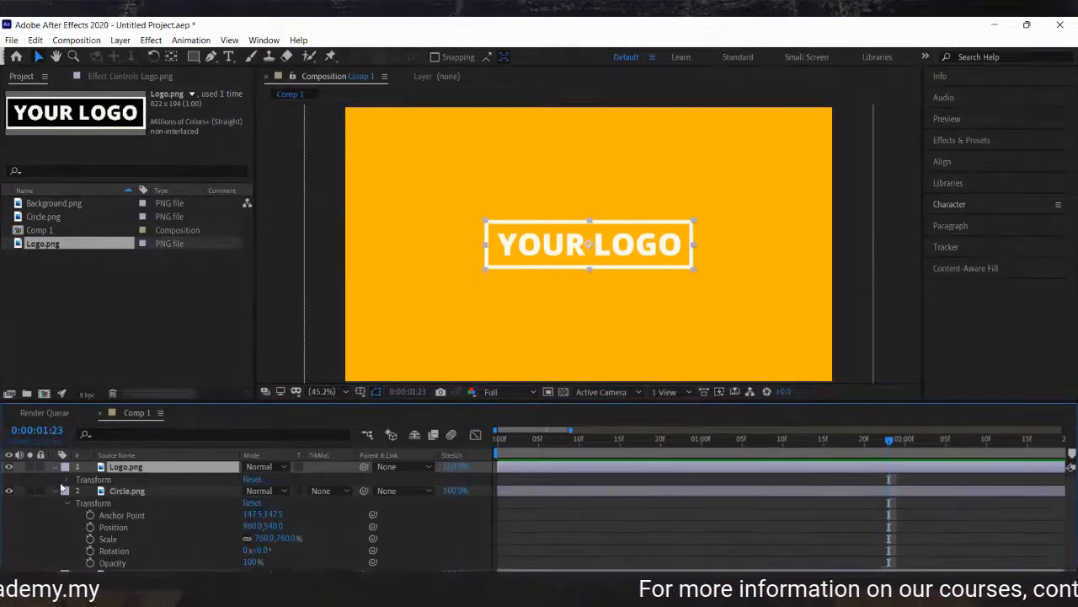
left_click(67, 479)
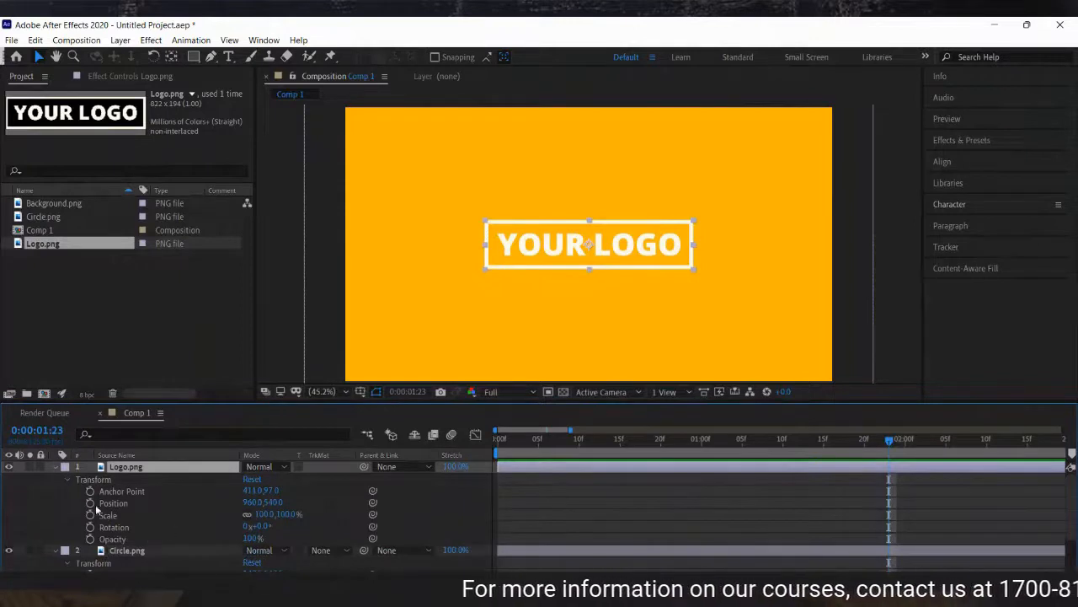
left_click(53, 465)
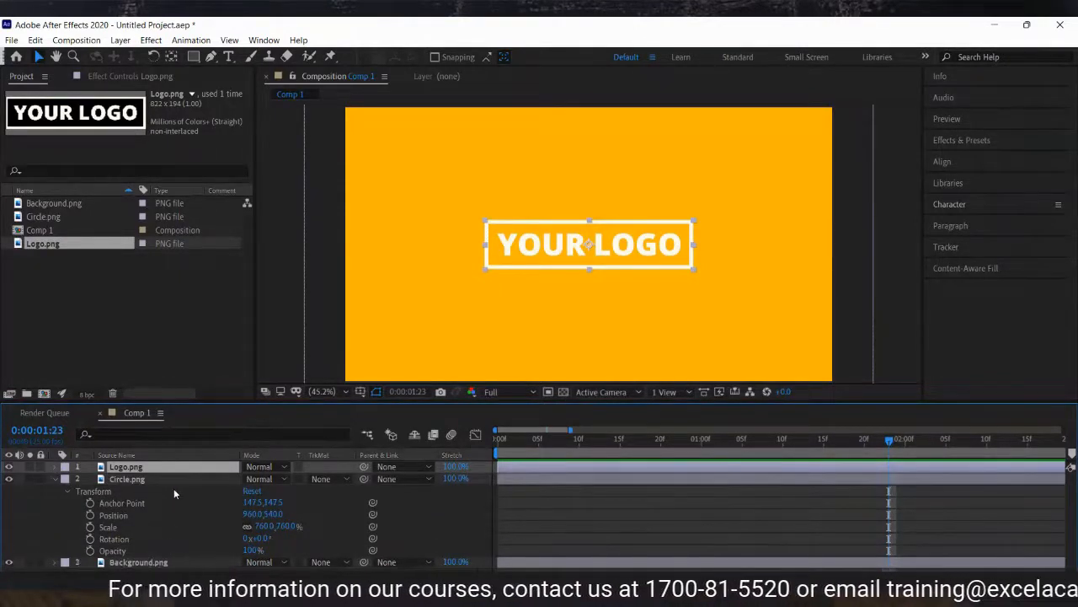
key("r")
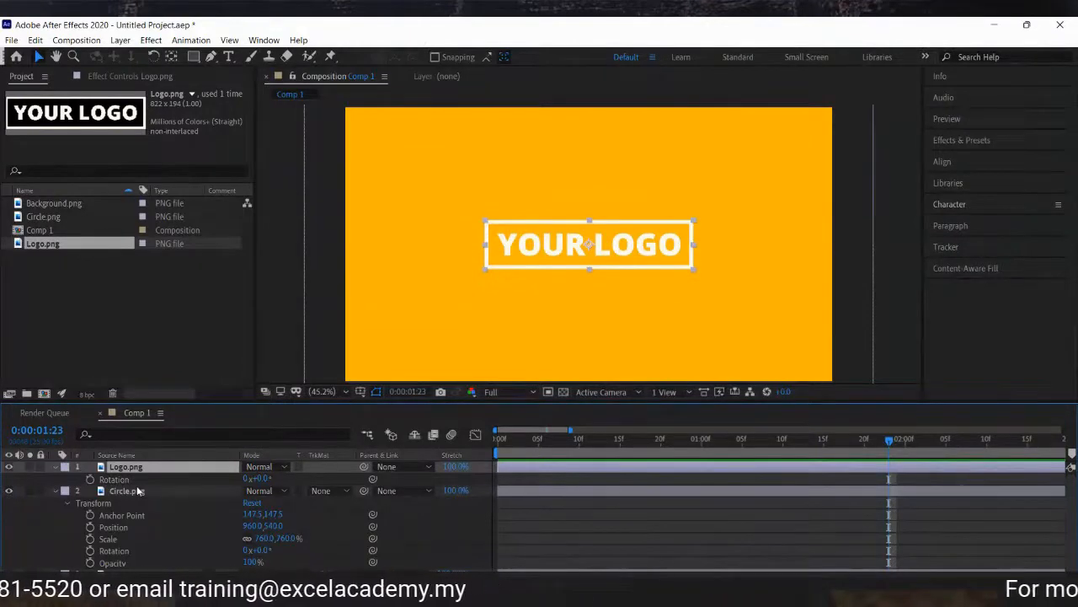
left_click(541, 442)
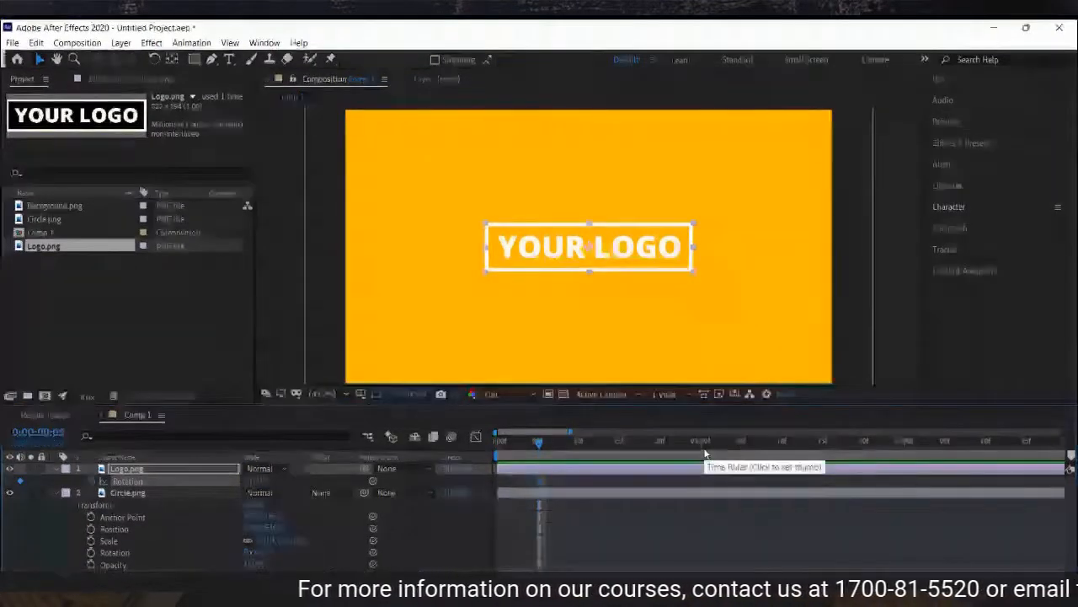
Try rotating the logo to 40° at 1:00 and undo it.
left_click(701, 452)
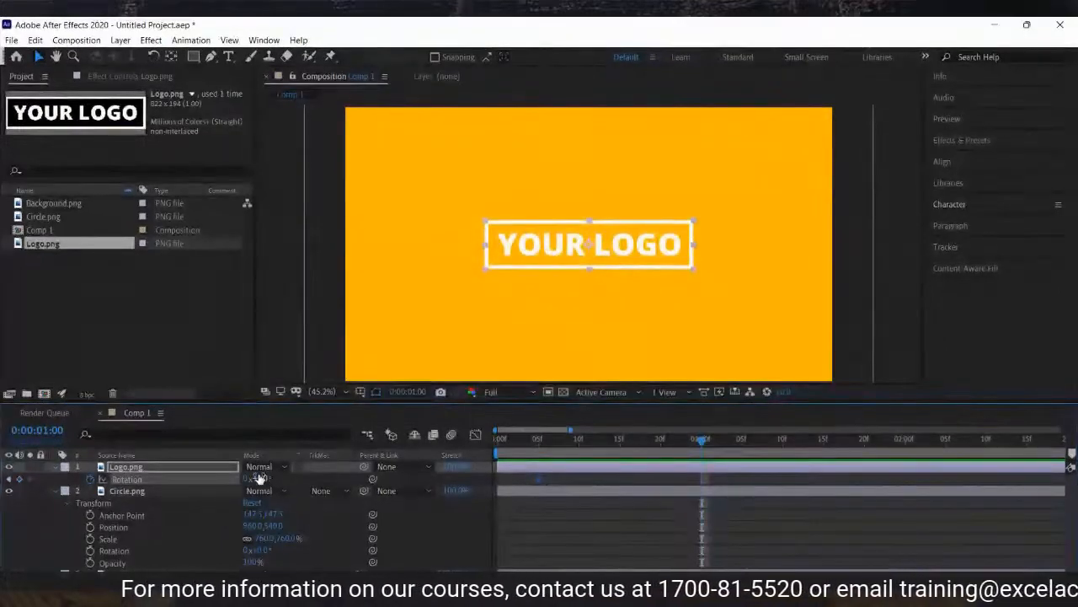
left_click_drag(261, 478, 467, 477)
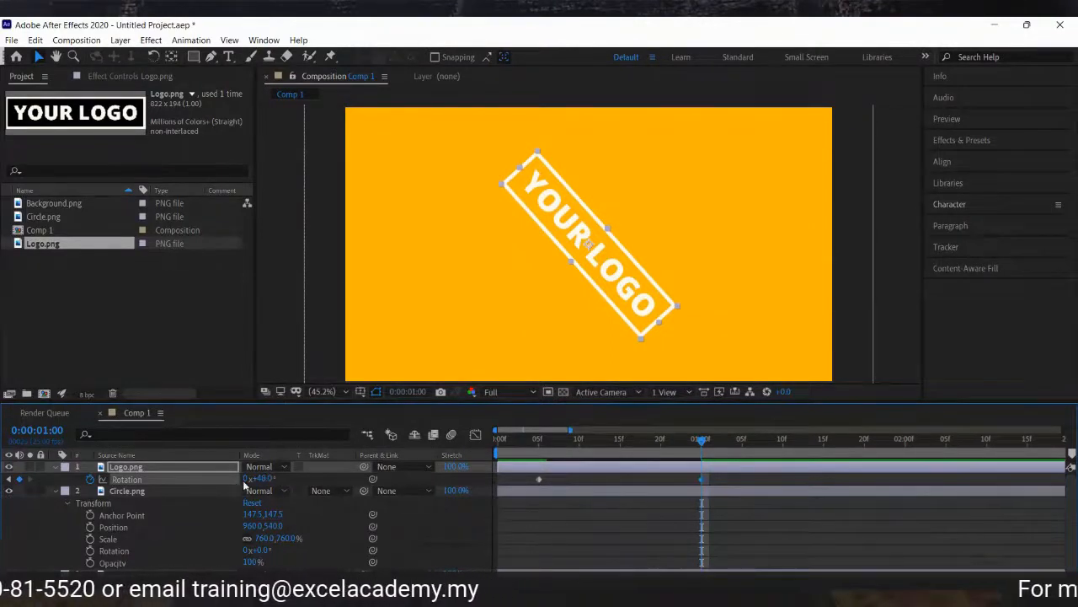
key("ctrl+z")
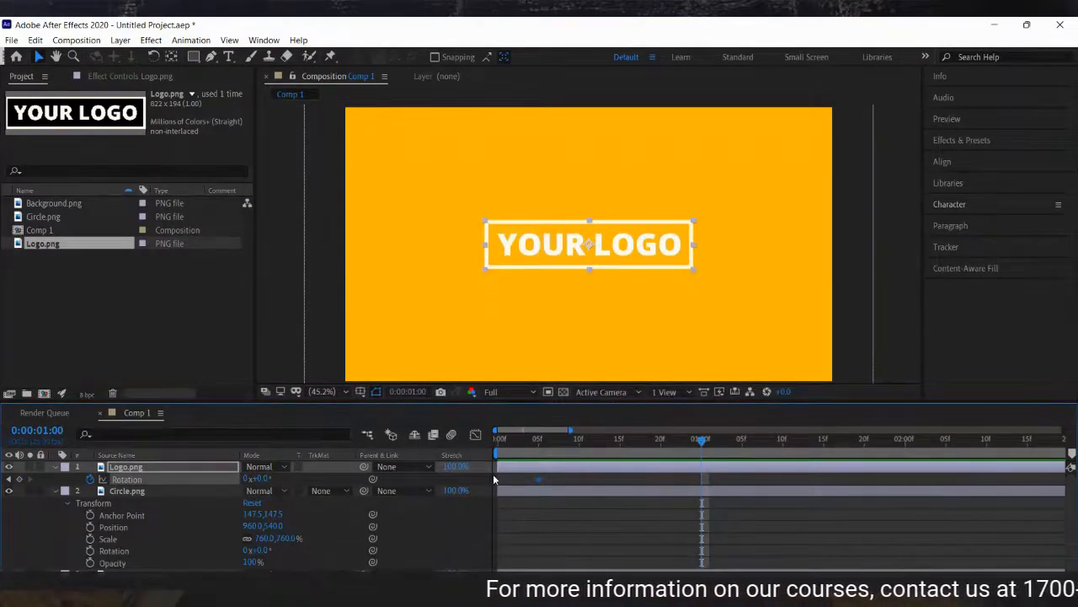
Set the Logo's Rotation at 1:00 to 2 full revolutions.
left_click(246, 479)
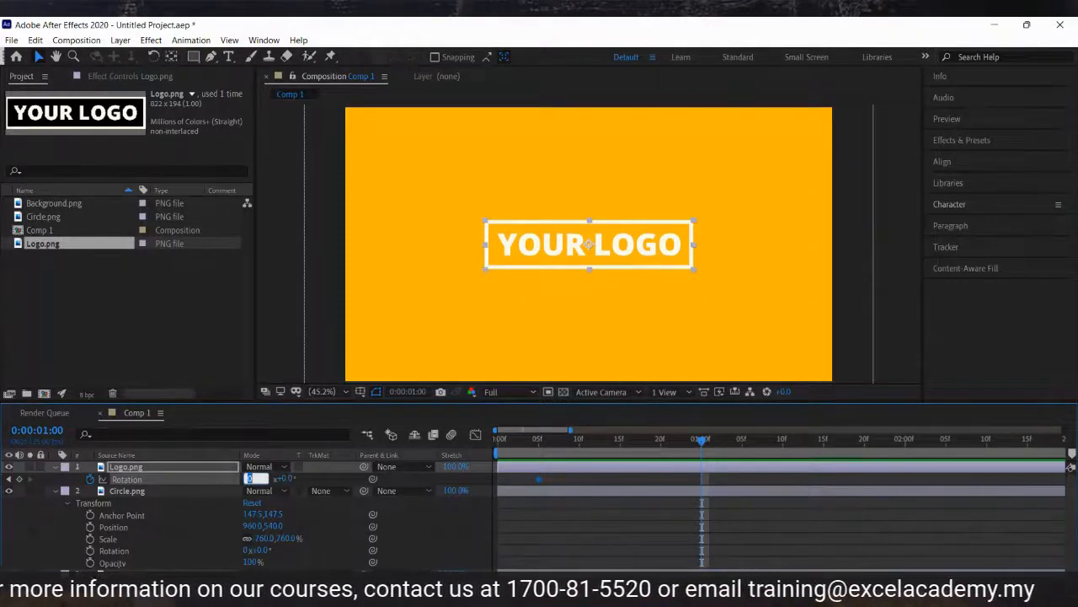
type("2")
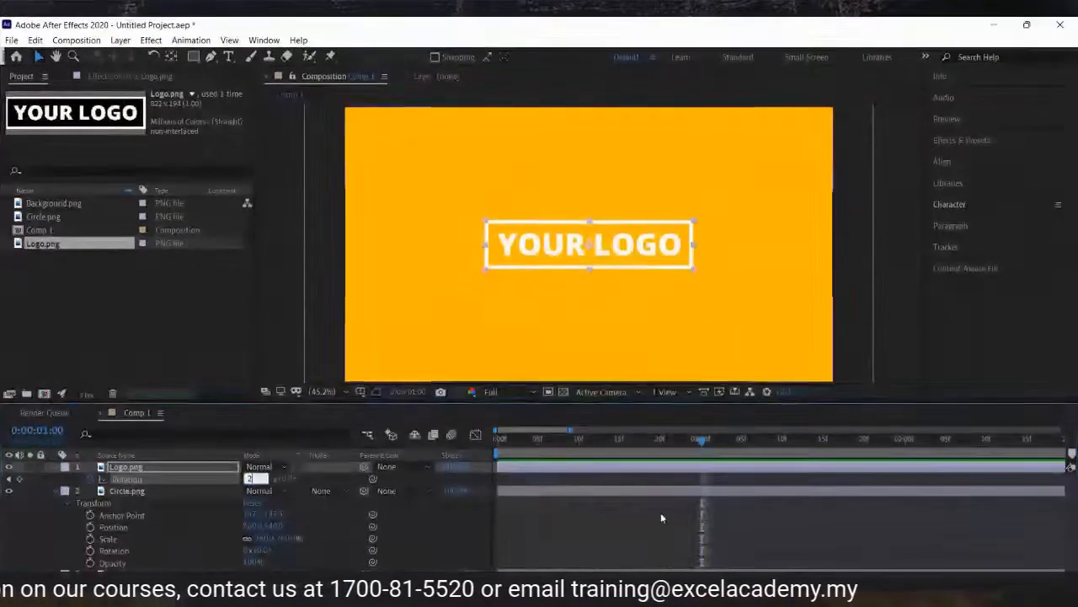
left_click(658, 521)
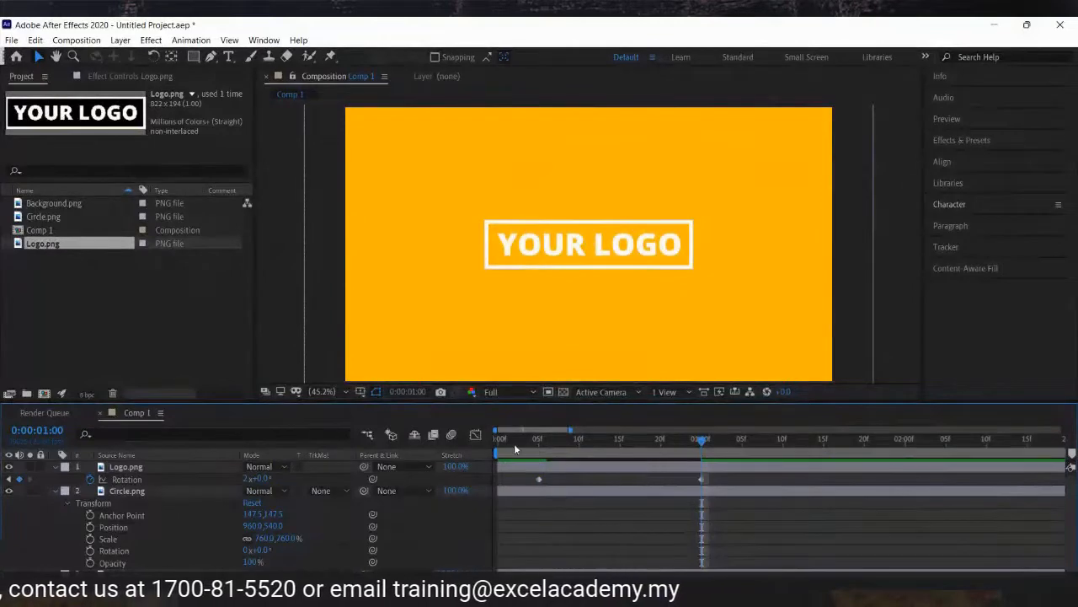
Preview the logo's rotation animation and return to the 1:00 Rotation keyframe.
key("space")
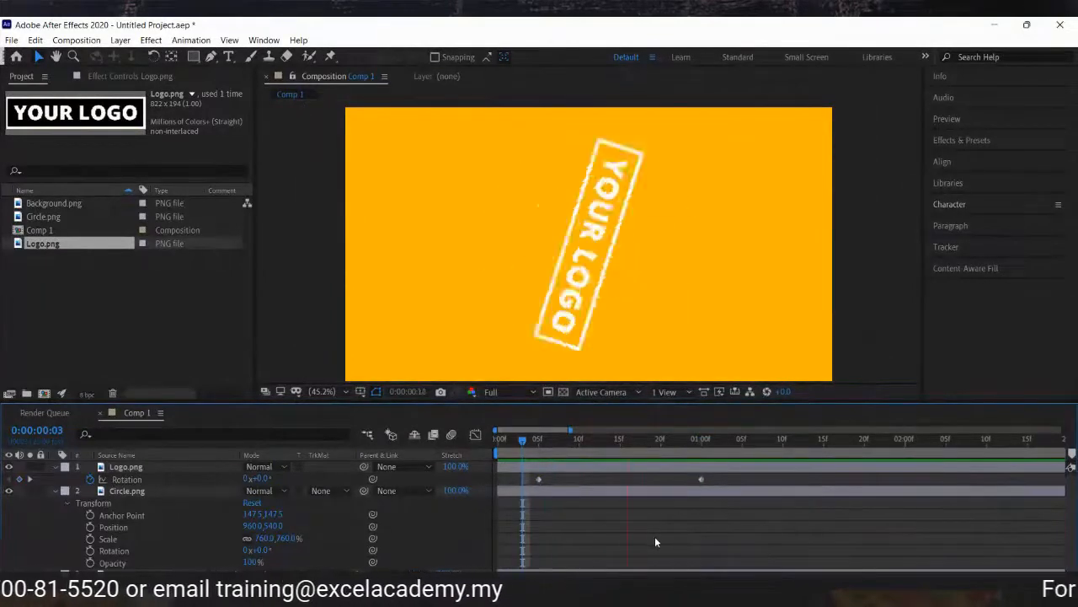
key("space")
left_click_drag(540, 444, 717, 462)
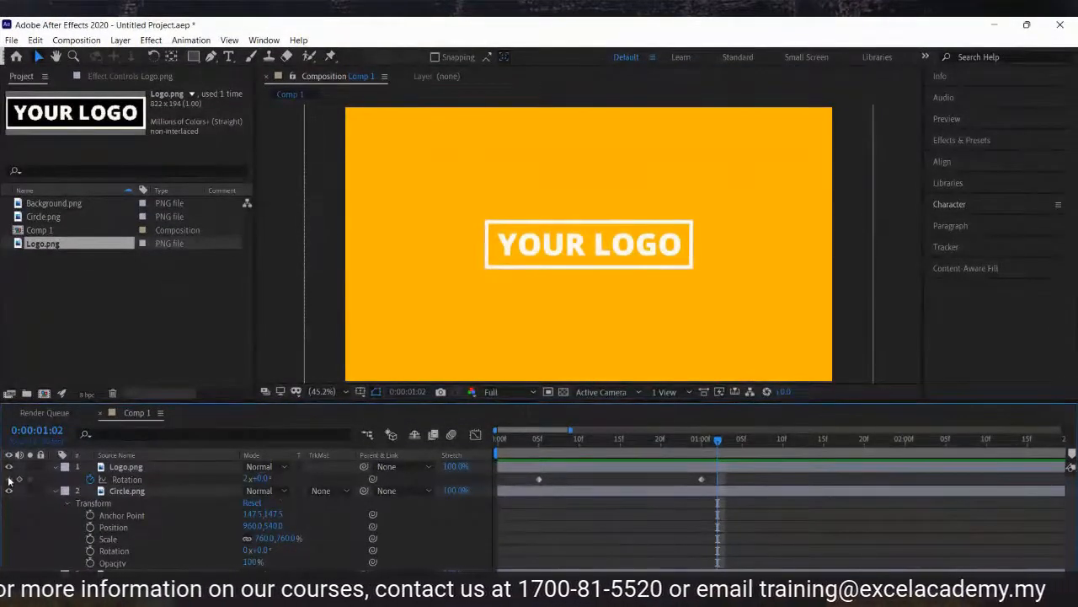
key("j")
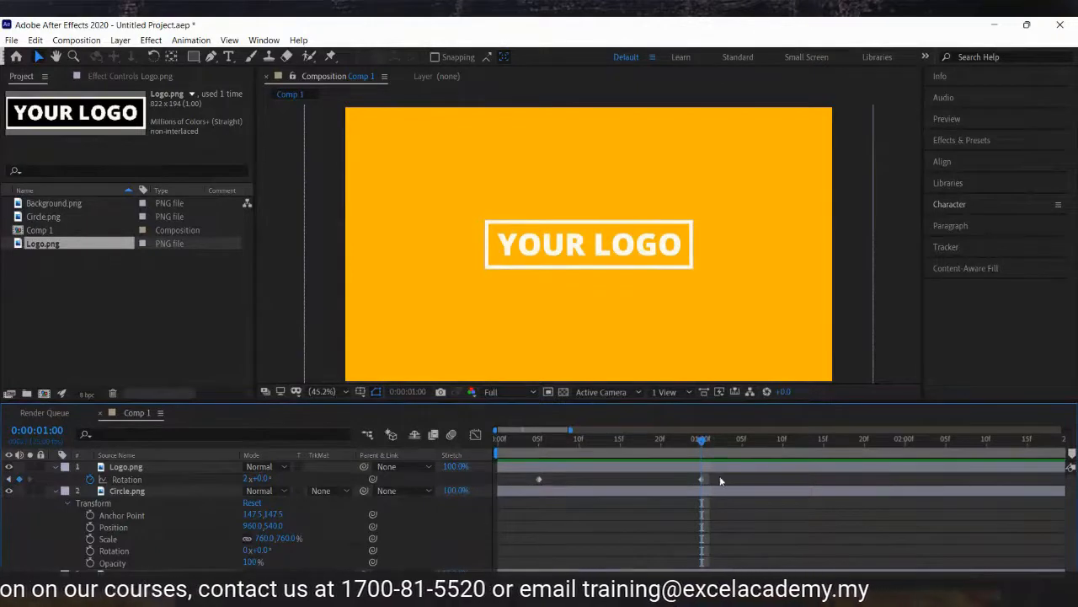
Delete the Logo layer's Rotation keyframe at 1:00.
left_click(698, 479)
key("Delete")
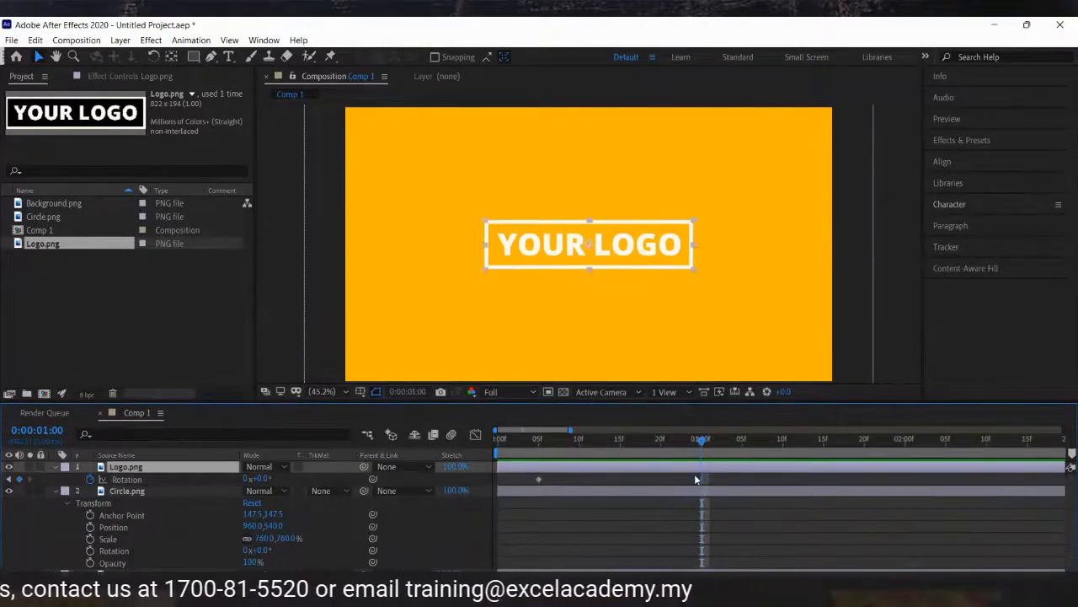
Try rotating the logo to 61° at 1:00, preview it, and undo the rotation change.
left_click_drag(262, 478, 314, 478)
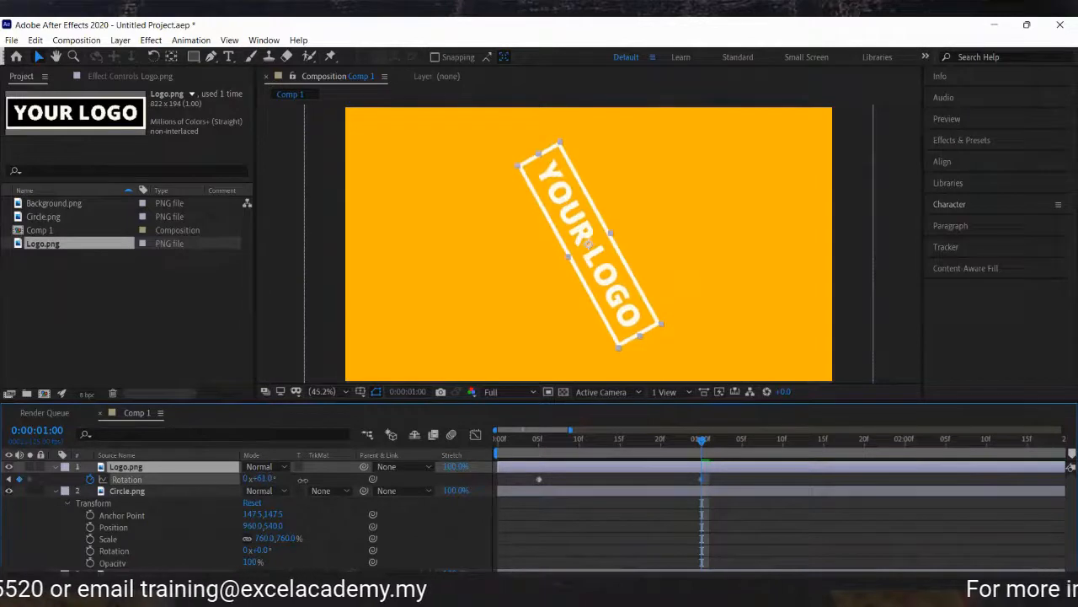
left_click(521, 448)
key("space")
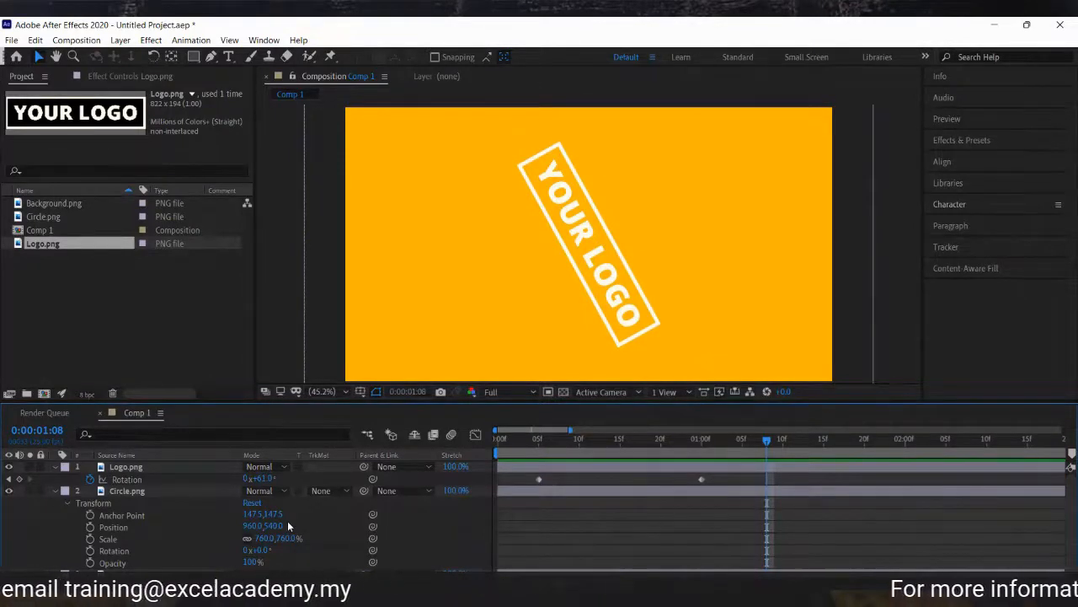
key("ctrl+z")
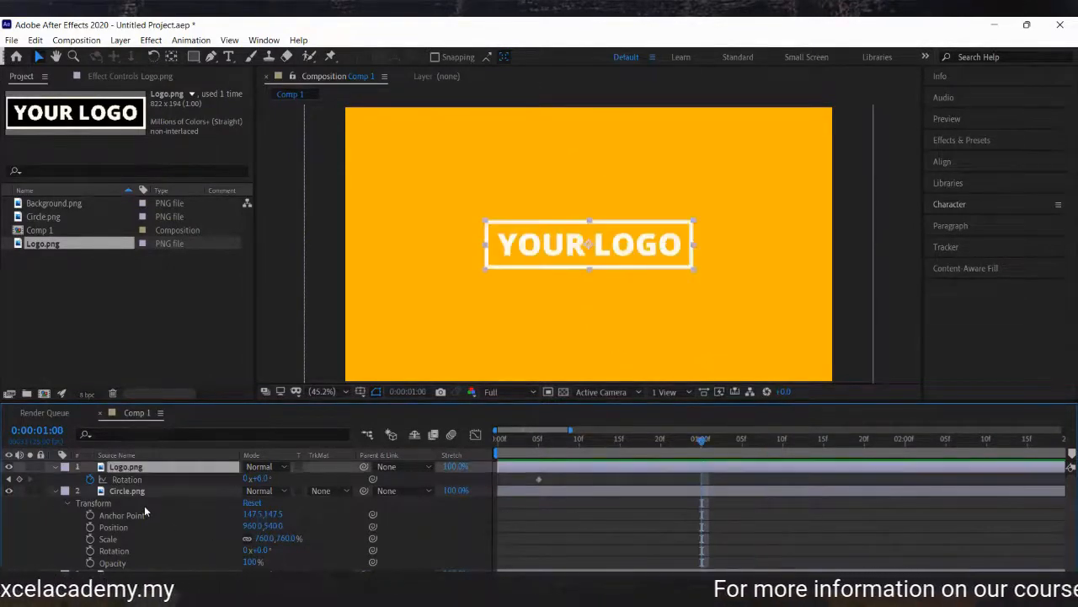
Delete the Logo and Circle layers from the composition.
left_click(541, 455)
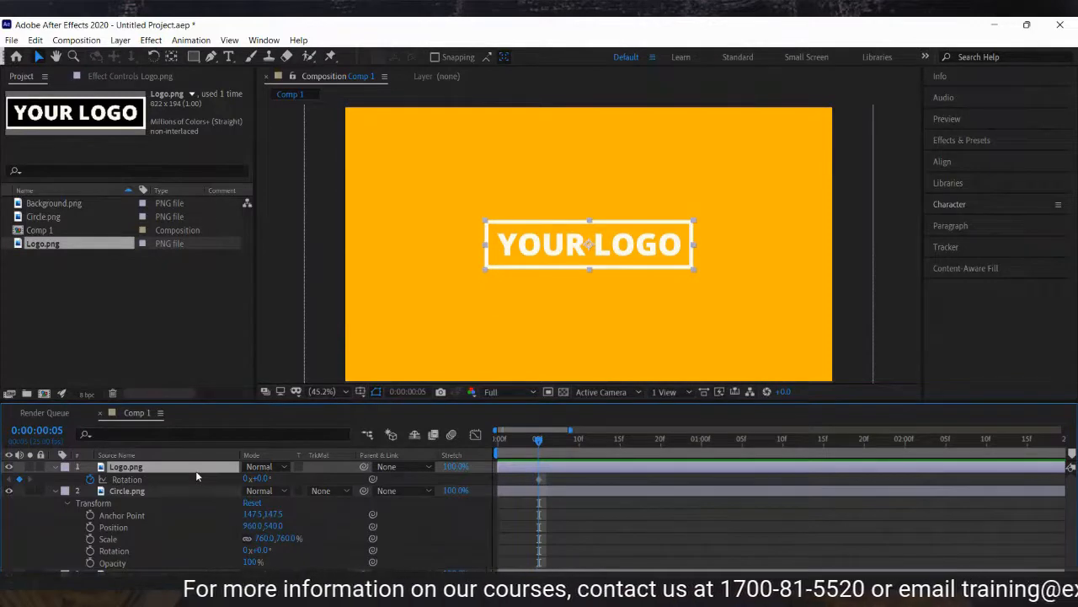
key("Delete")
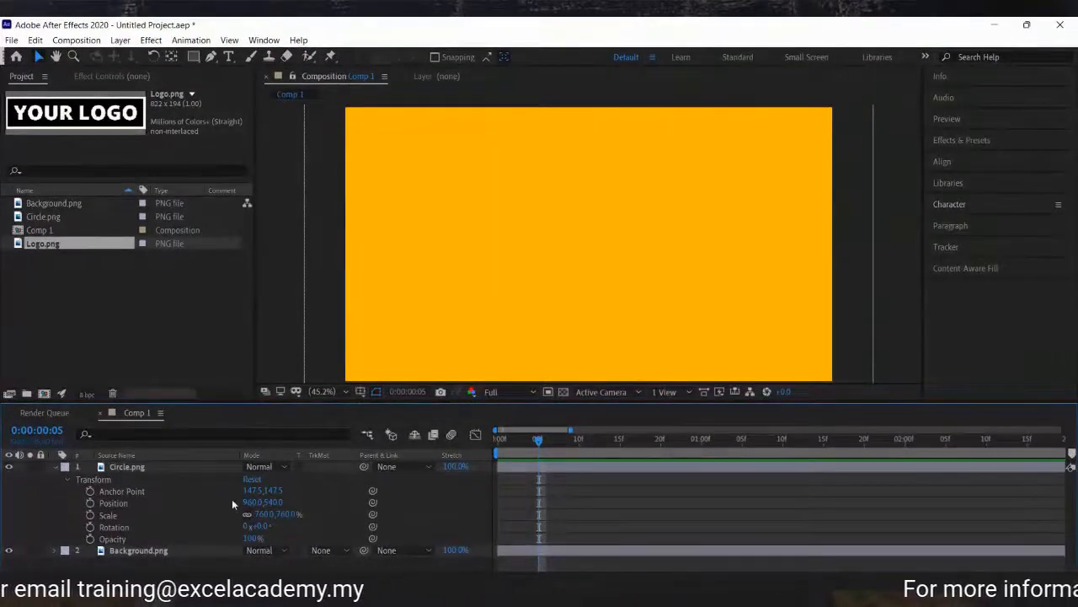
left_click(166, 469)
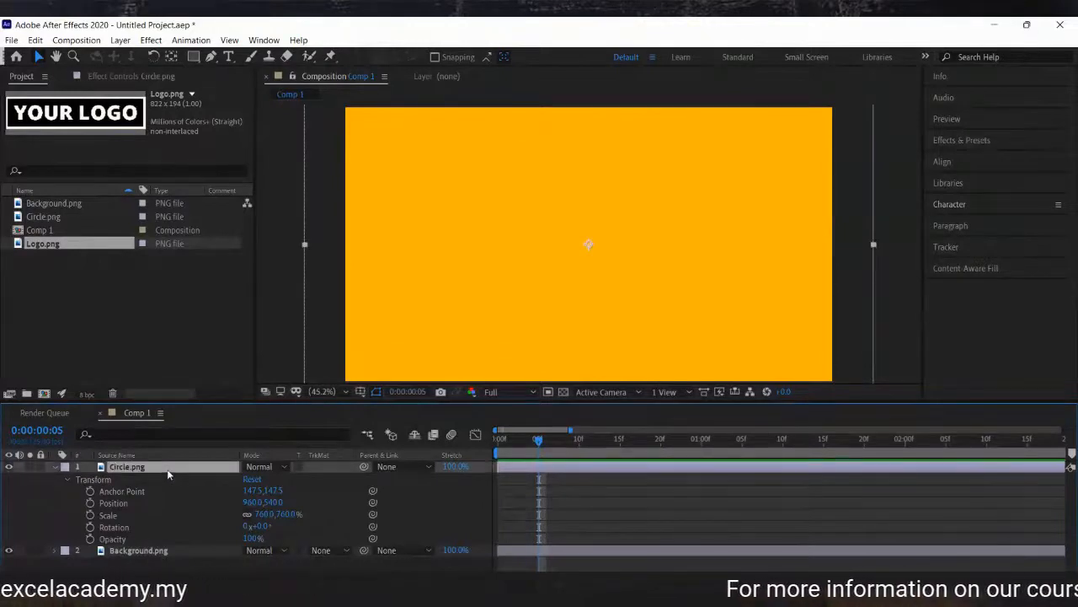
key("Delete")
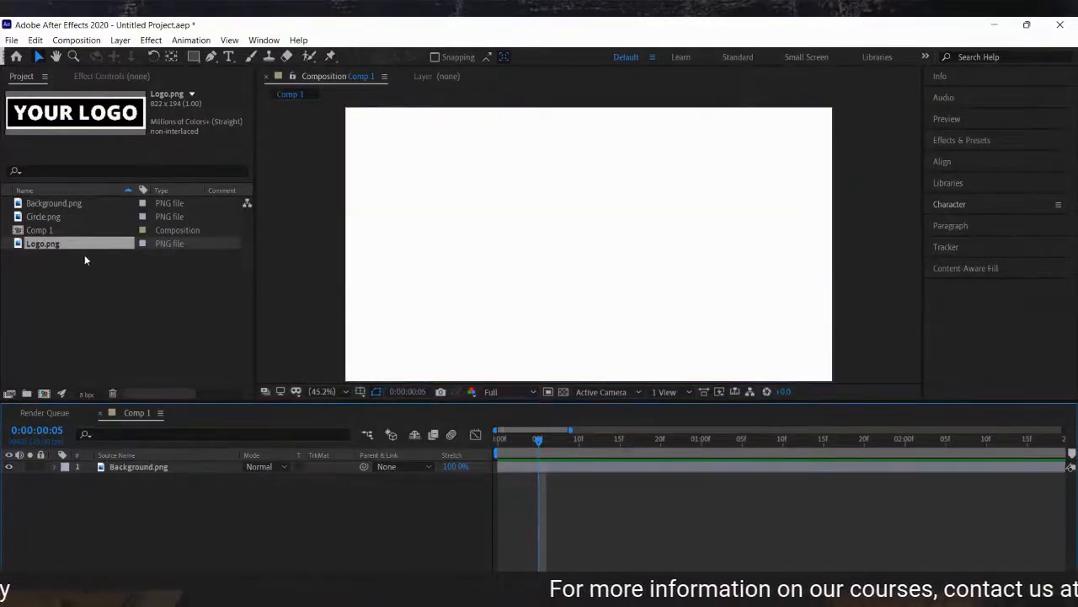
Add Circle.png from the project into the composition as a new layer.
left_click_drag(52, 219, 146, 465)
left_click(271, 524)
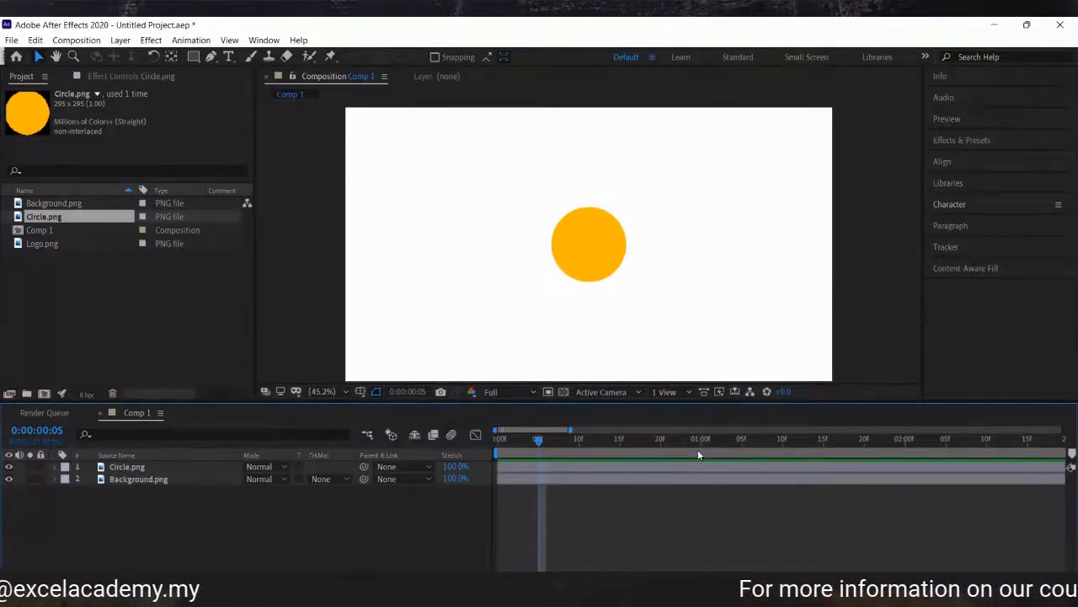
Expand the Circle layer's Transform properties and add an Opacity keyframe of 0% at 0:05.
left_click(146, 468)
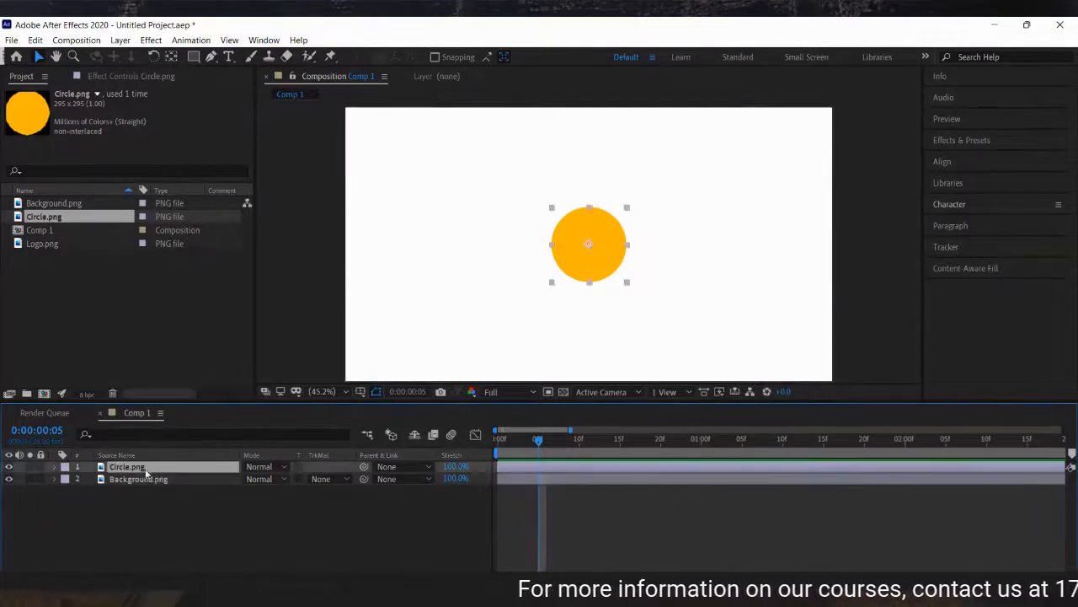
left_click(54, 467)
left_click(65, 480)
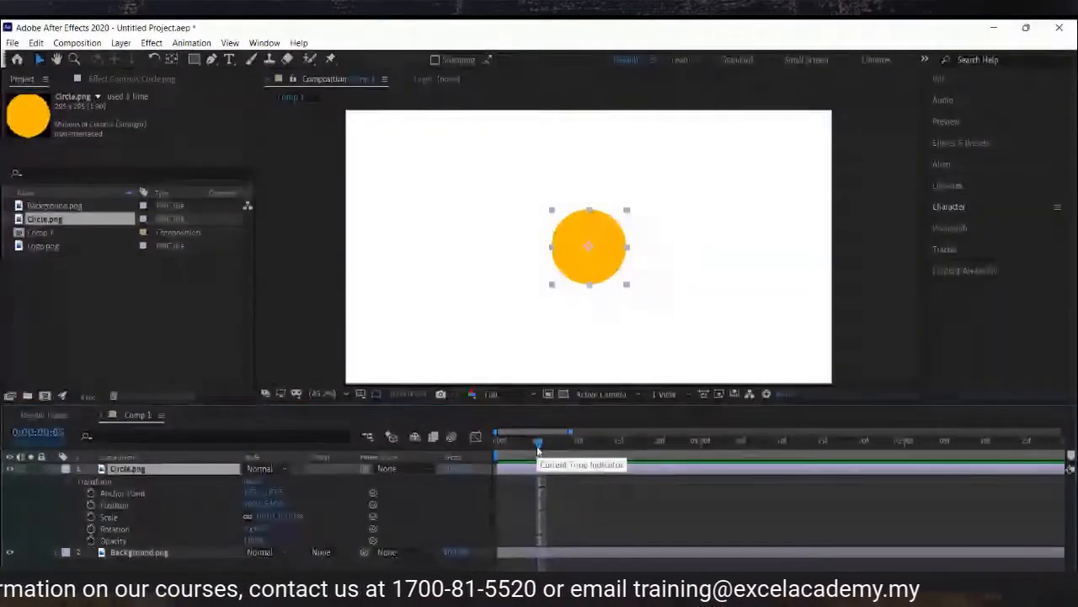
left_click(251, 539)
type("0")
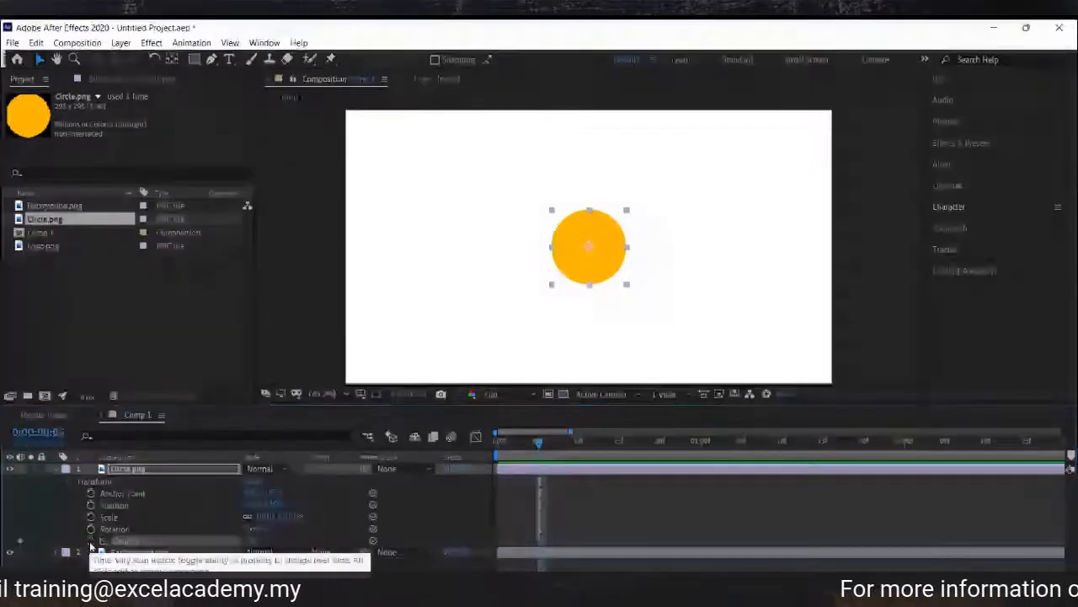
key("Return")
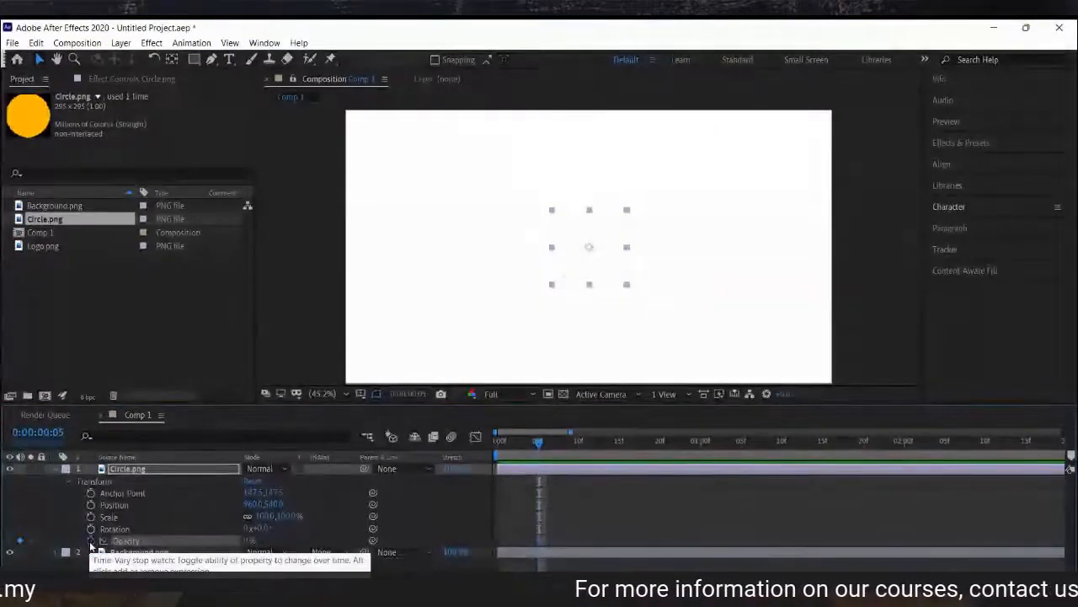
Set the Circle's Opacity to 100% at 0:15.
left_click(619, 439)
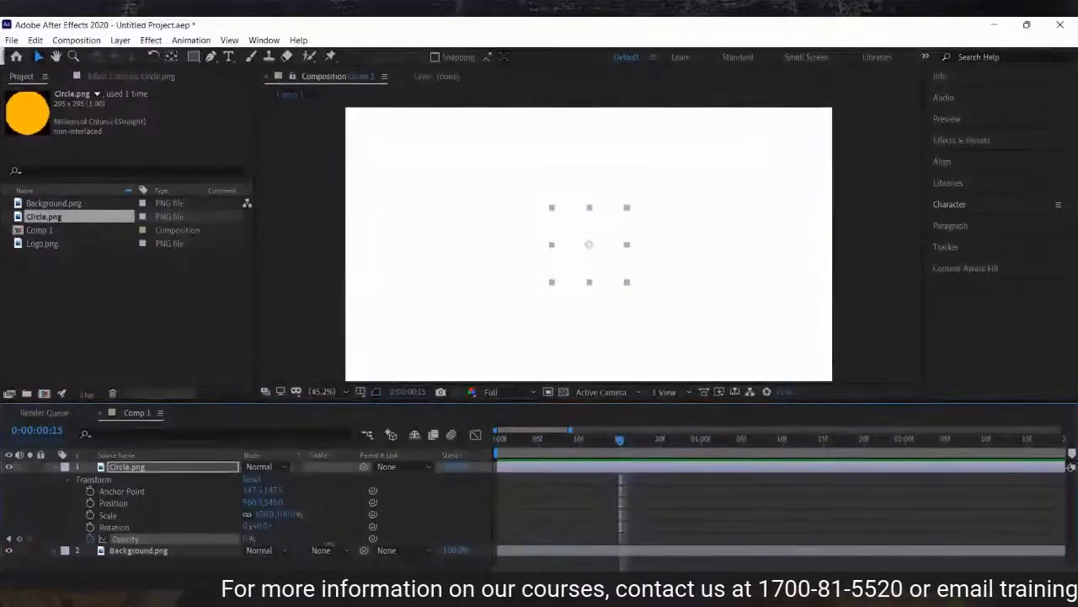
left_click_drag(246, 540, 329, 540)
left_click_drag(538, 439, 626, 445)
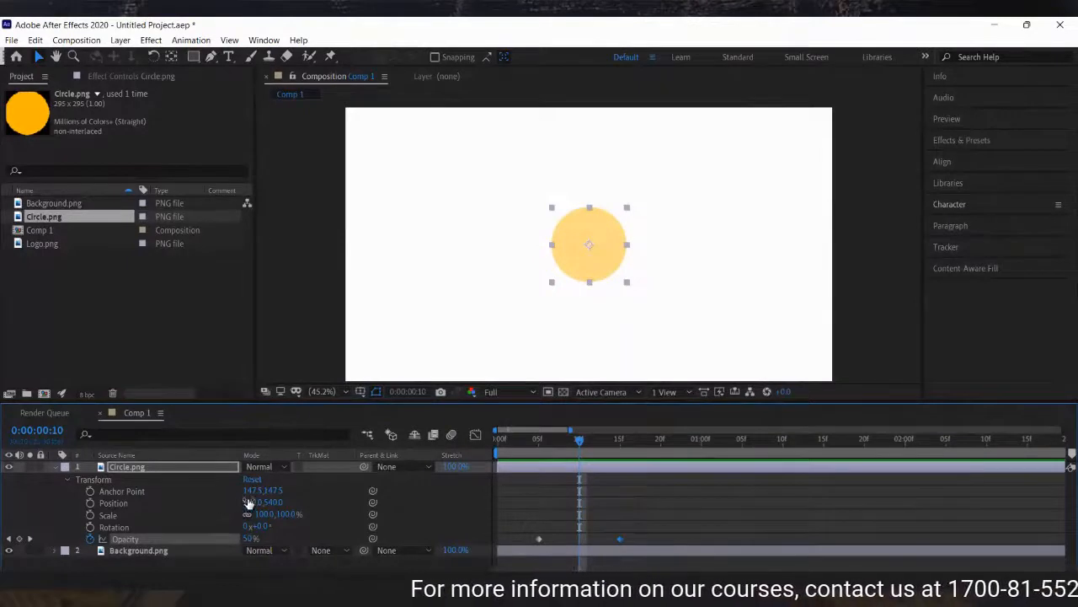
Move the circle up to Position 960, 339 and add a Position keyframe at 0:10.
left_click_drag(269, 503, 137, 499)
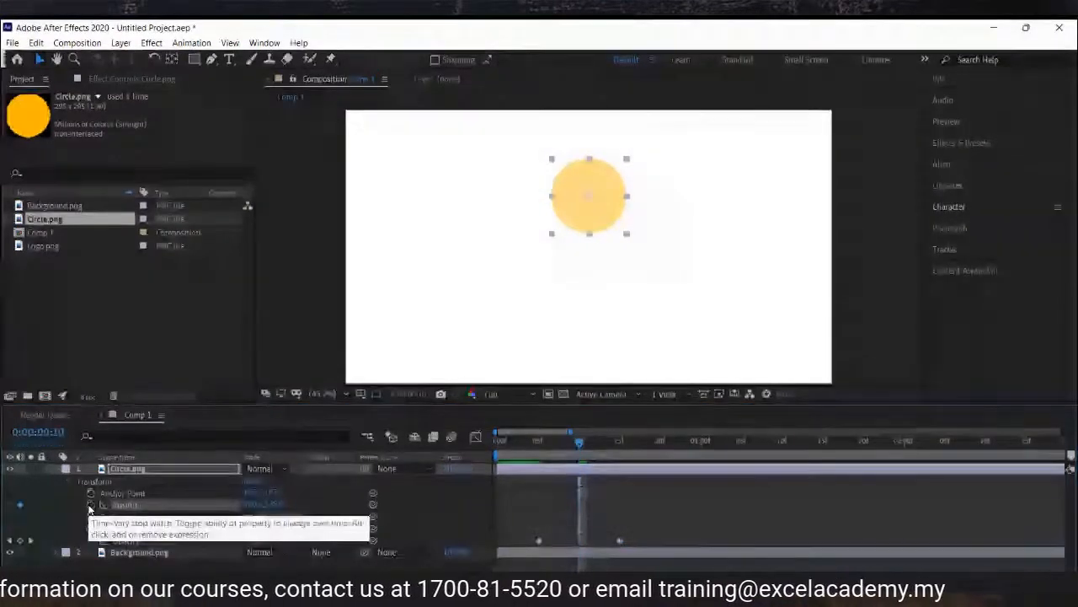
left_click(90, 503)
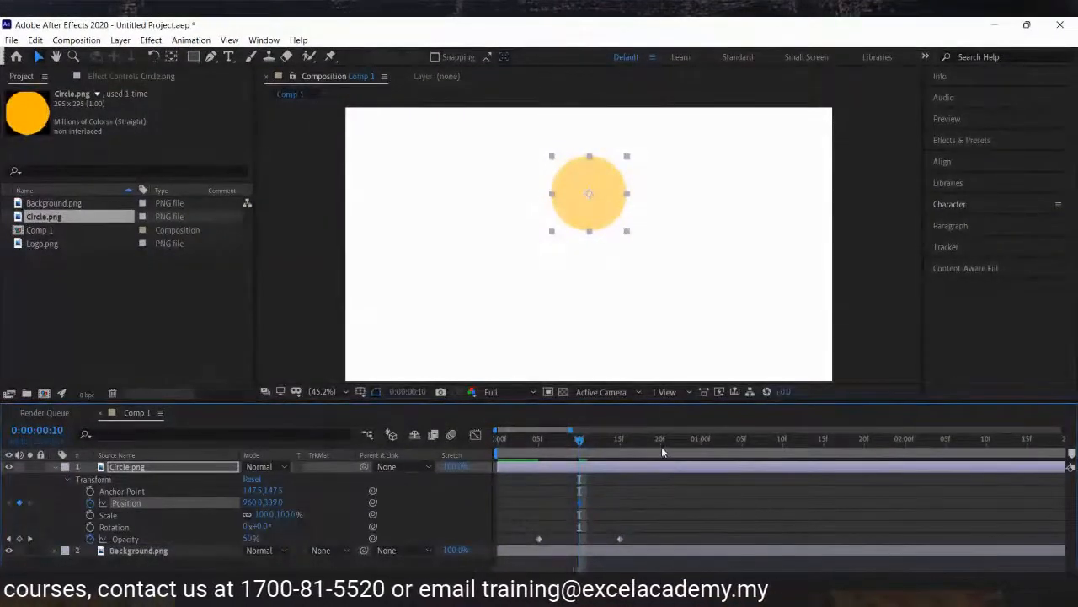
At 1:00, move the circle straight down to about Position 960, 836.
left_click(704, 453)
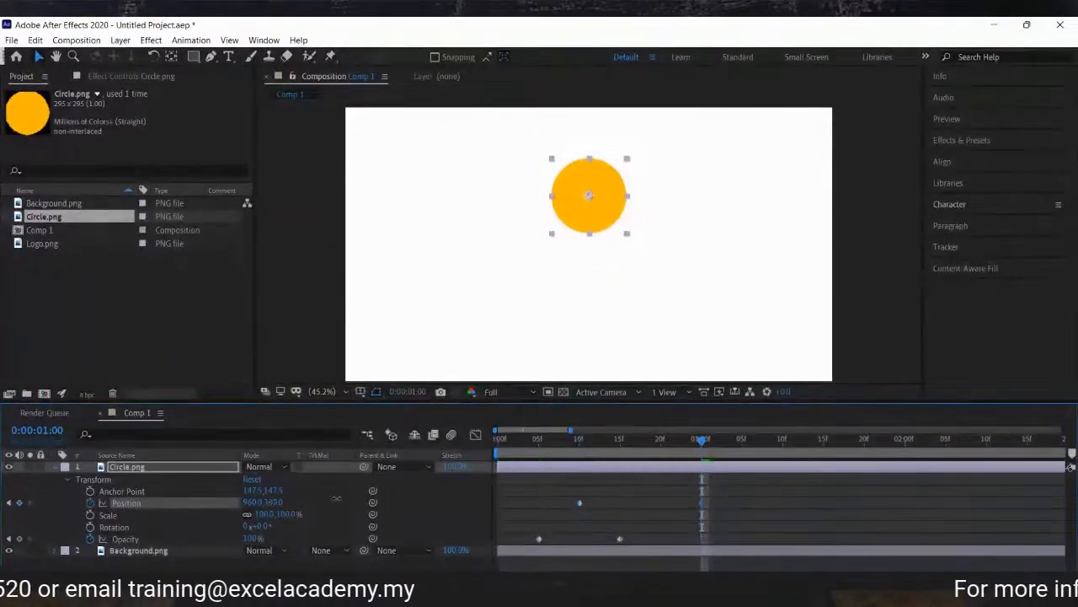
left_click_drag(588, 195, 589, 334)
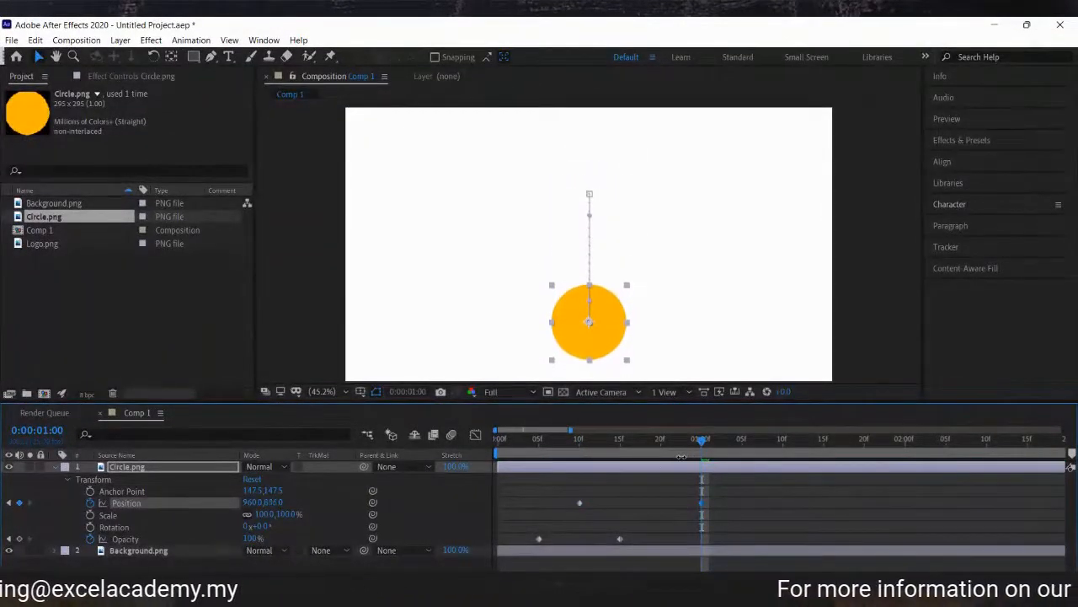
left_click(758, 512)
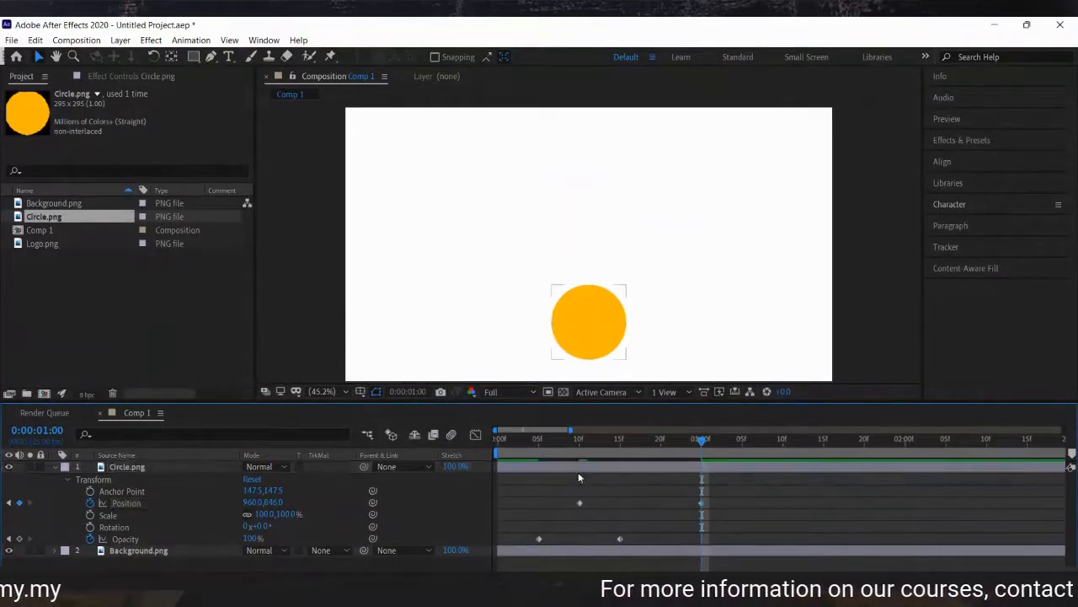
Preview the circle's fade and movement, returning to 1:00.
left_click(527, 436)
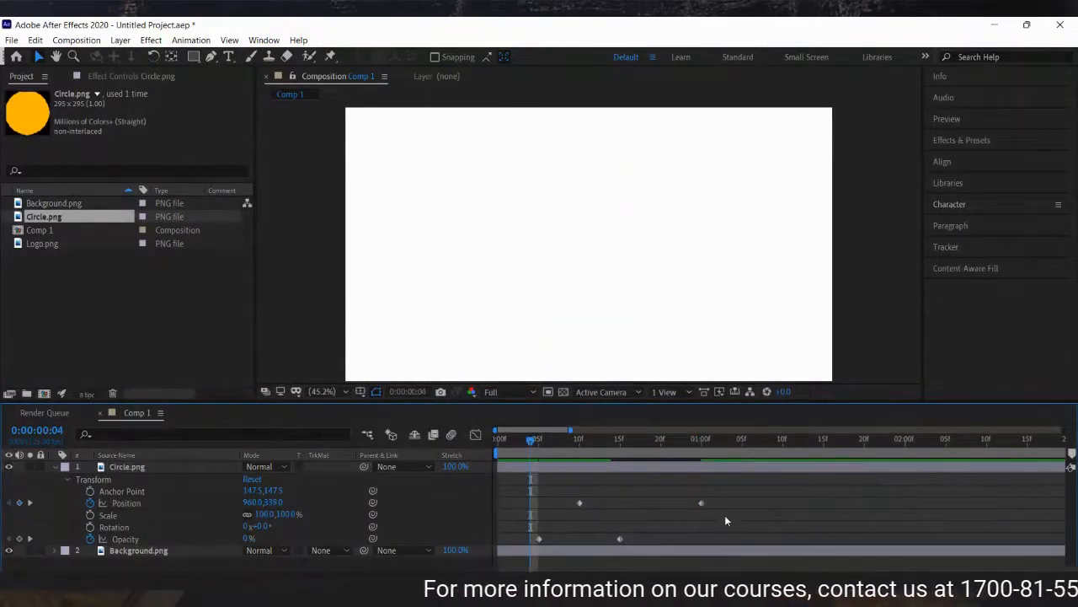
key("space")
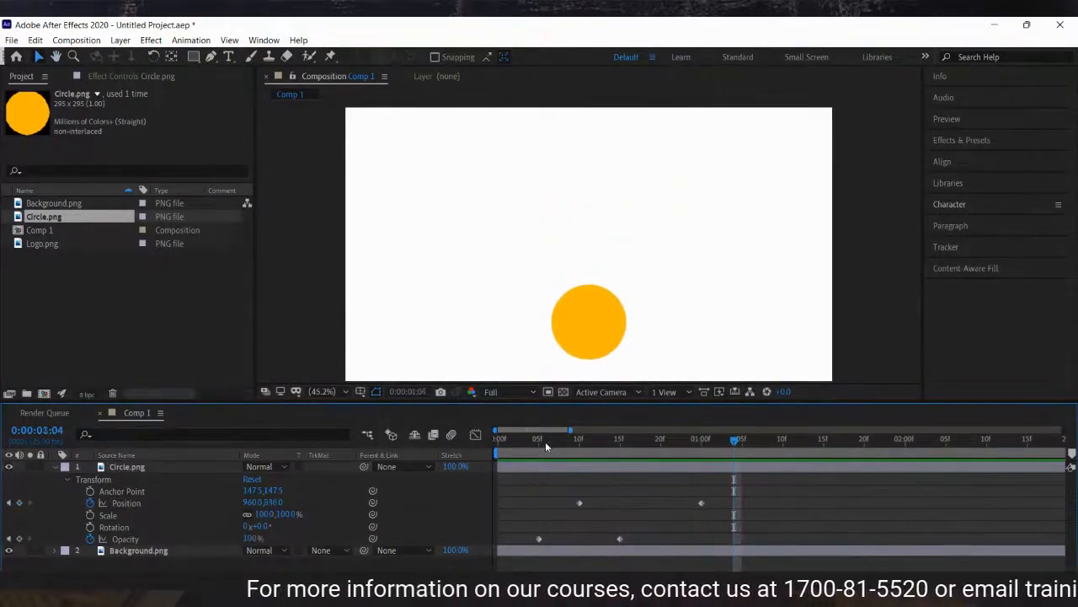
left_click_drag(533, 440, 697, 450)
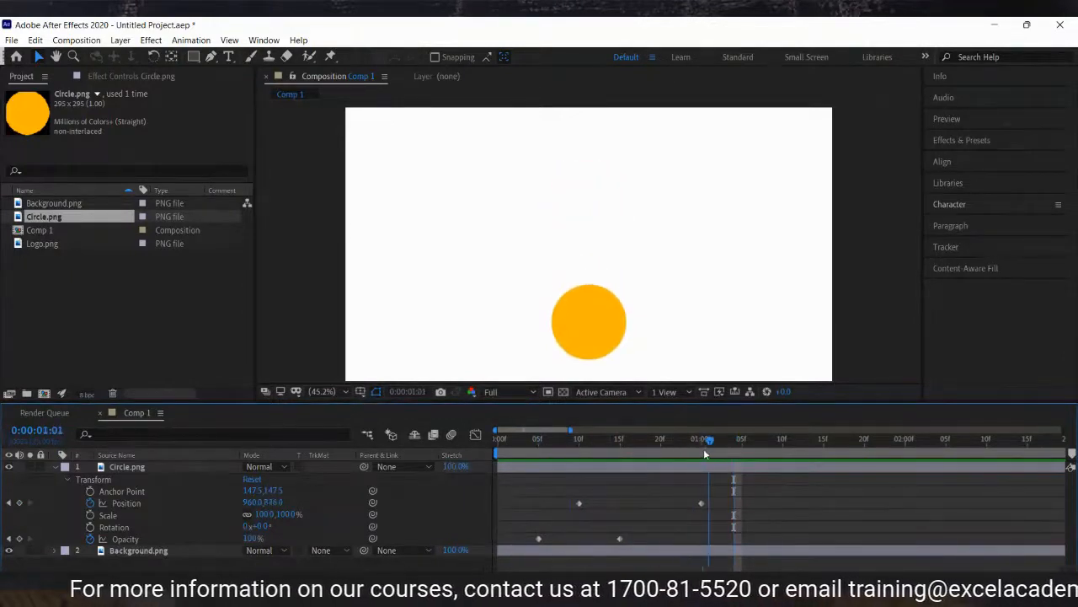
left_click(712, 468)
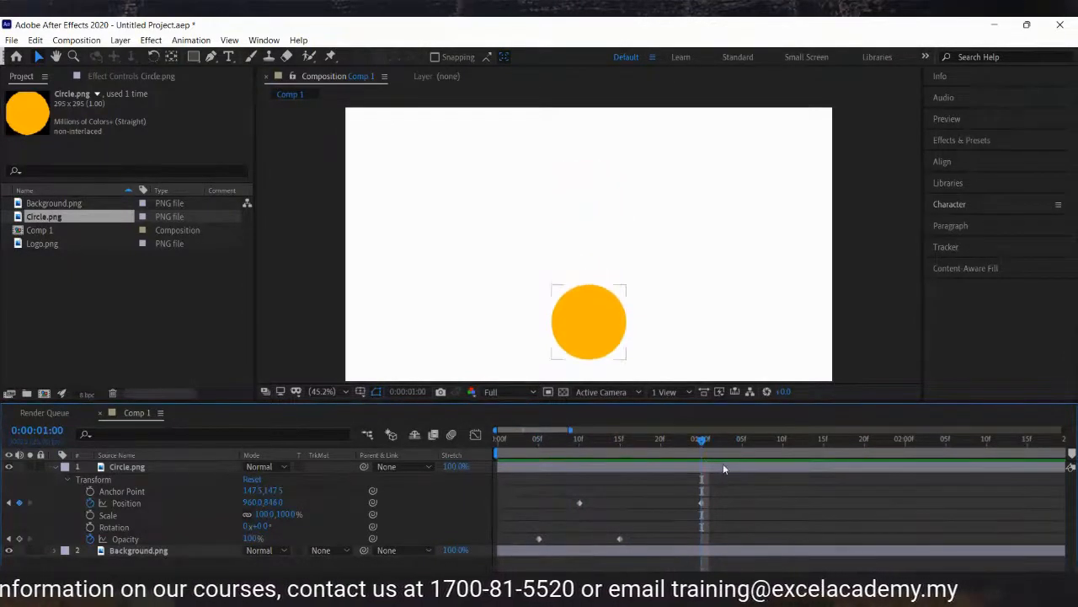
At 1:10, set the circle's Position to 960, 577.
left_click(782, 440)
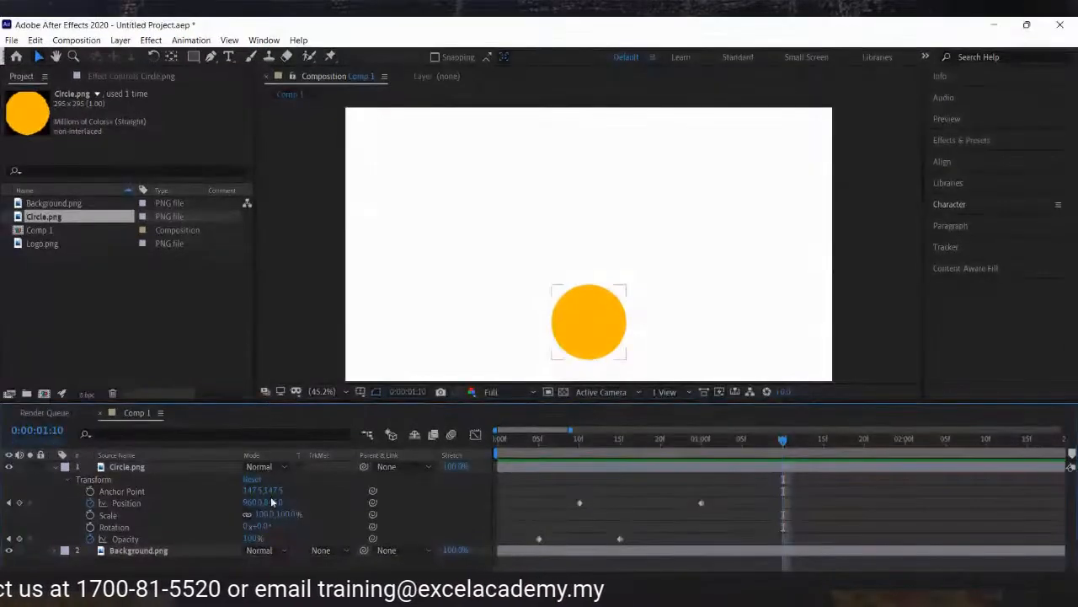
left_click_drag(264, 502, 224, 496)
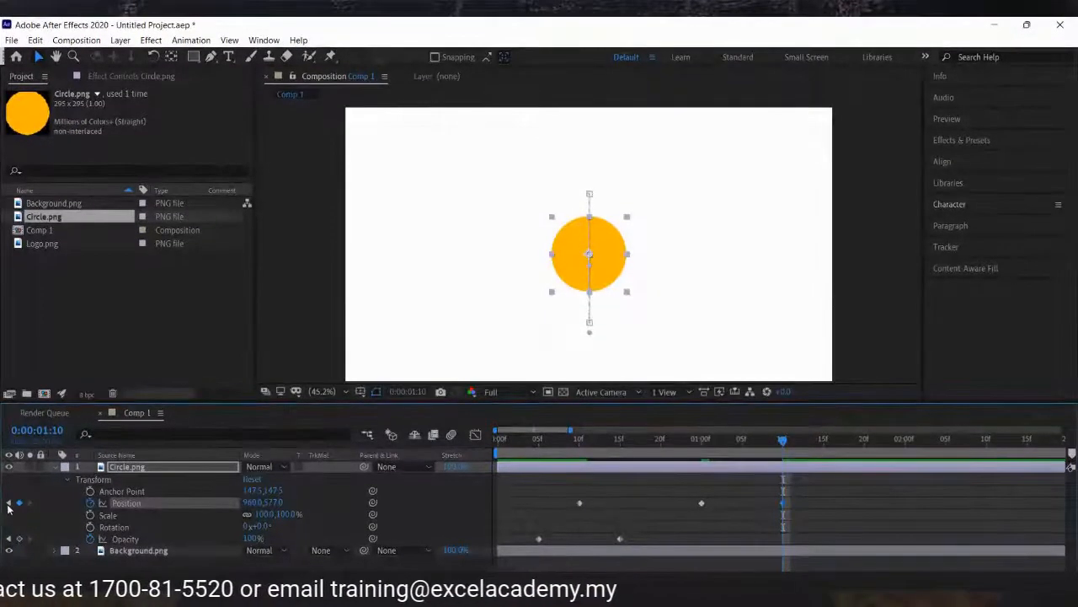
Add a Scale keyframe at 1:00 and scale the circle up to 768% at 1:10.
left_click(698, 442)
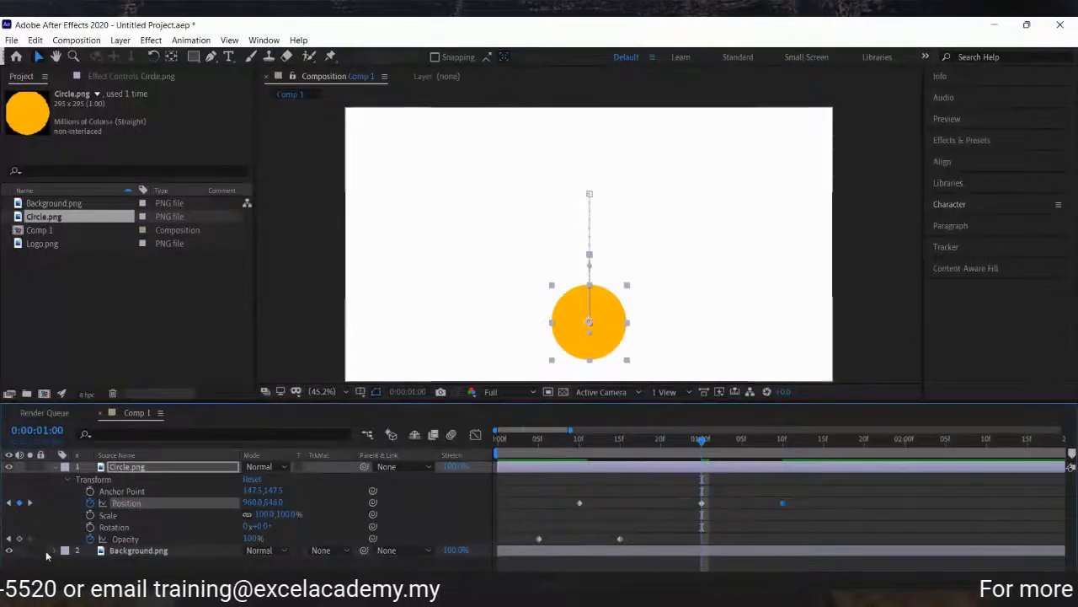
left_click(91, 516)
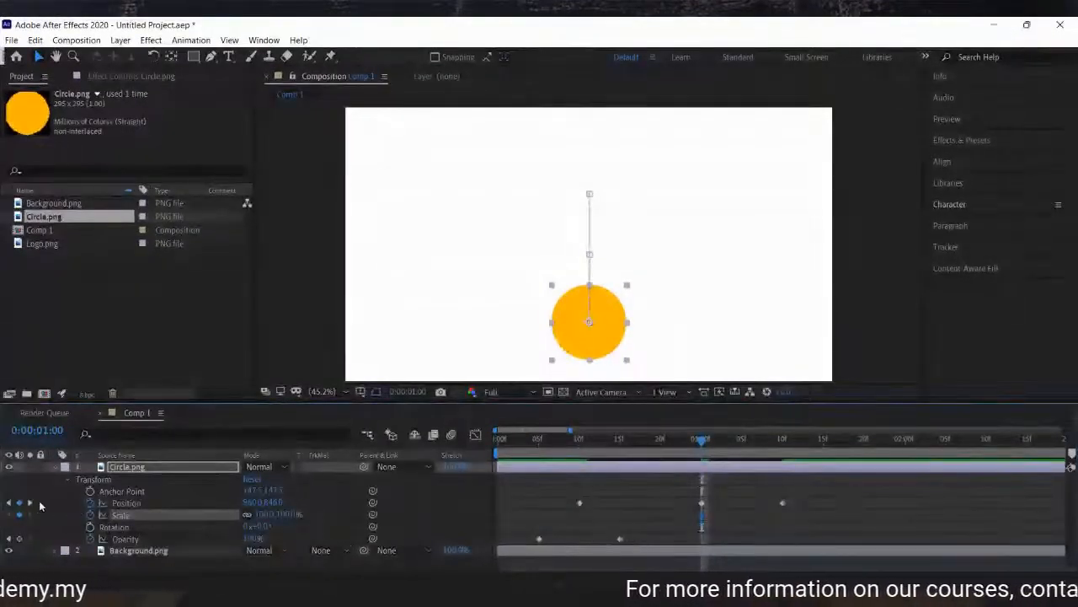
left_click(31, 503)
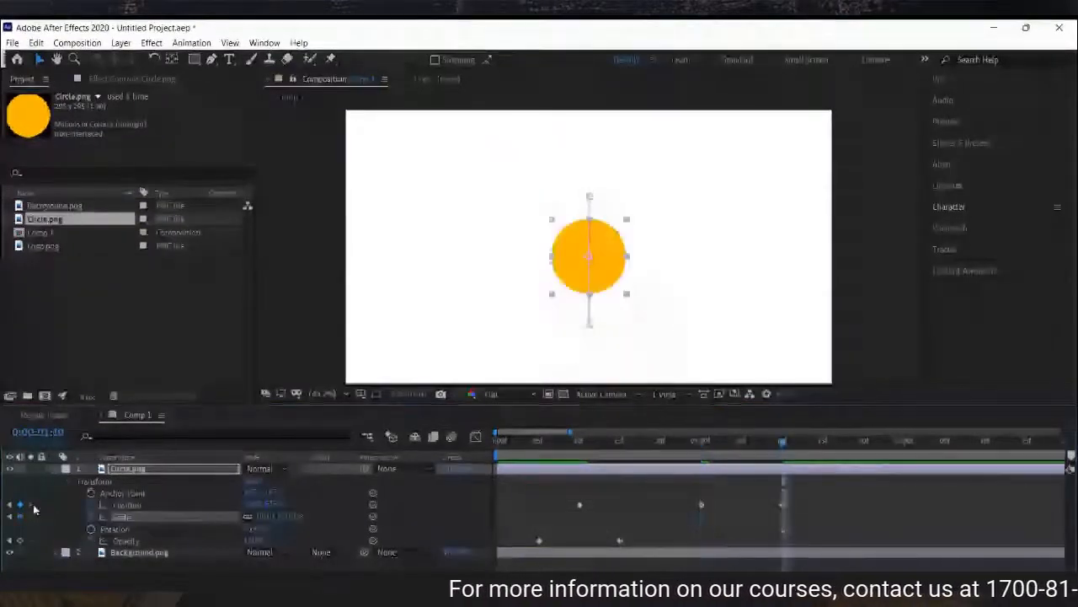
left_click_drag(264, 516, 726, 506)
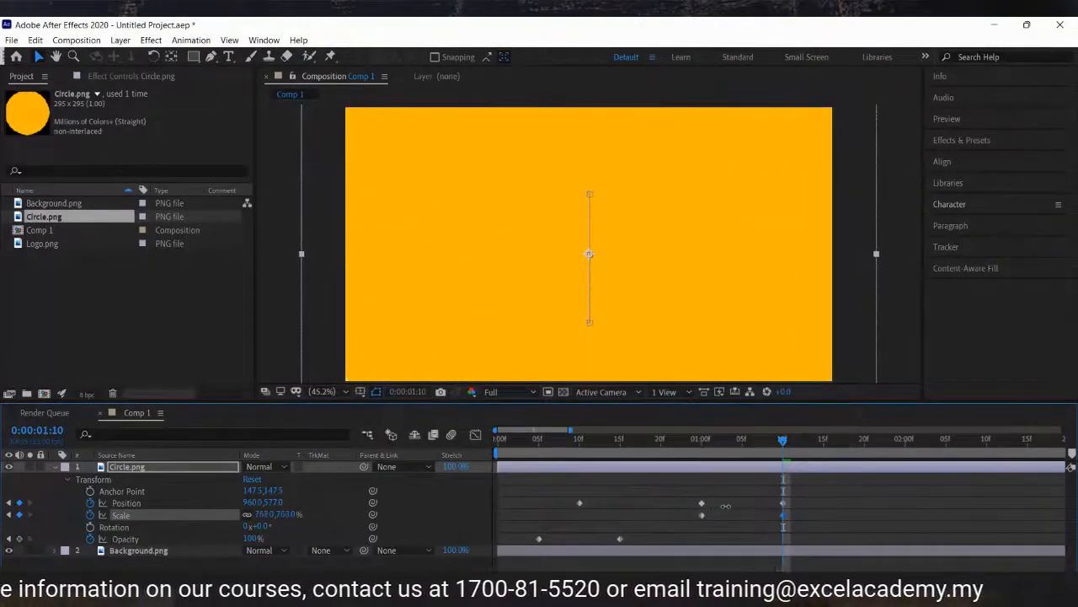
left_click(764, 532)
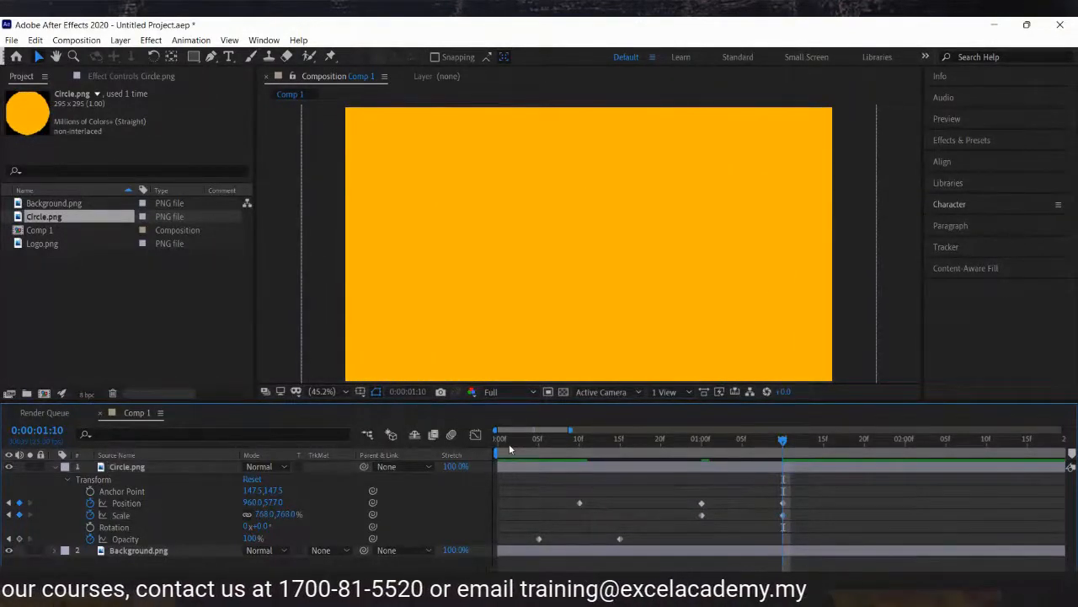
Preview the circle's animation from the start of the composition.
left_click_drag(509, 443, 479, 446)
key("space")
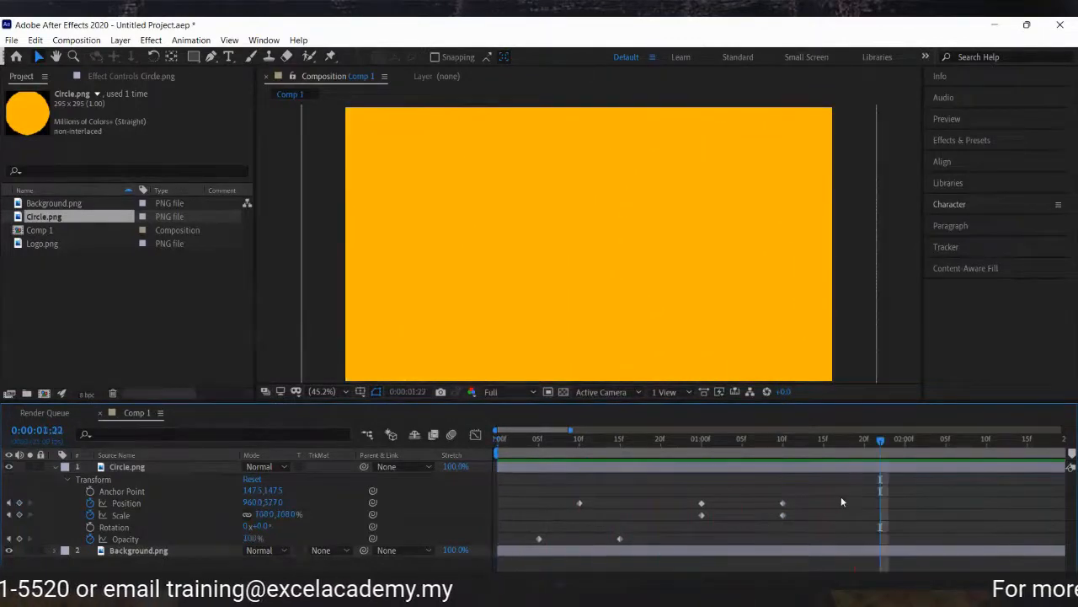
left_click_drag(511, 439, 813, 451)
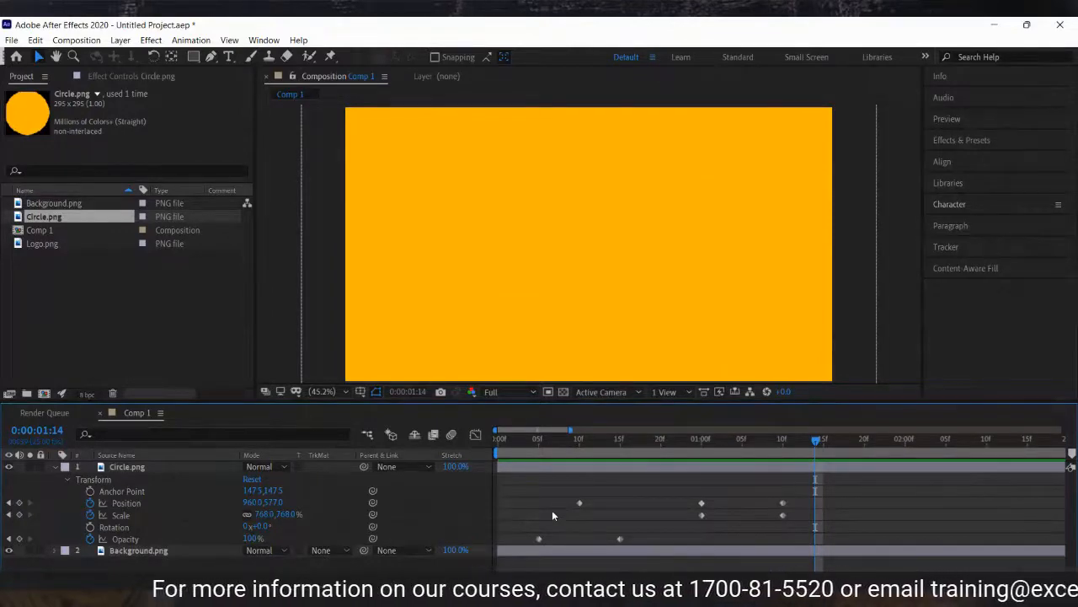
mouse_move(539, 538)
left_mouse_down()
mouse_move(563, 540)
mouse_move(539, 544)
left_mouse_up()
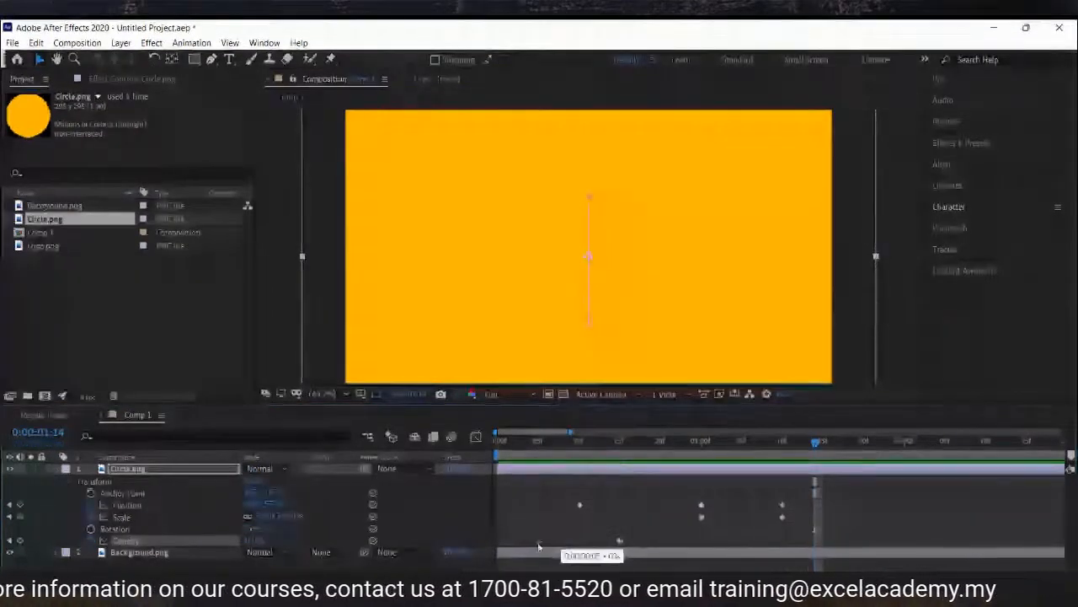
key("Home")
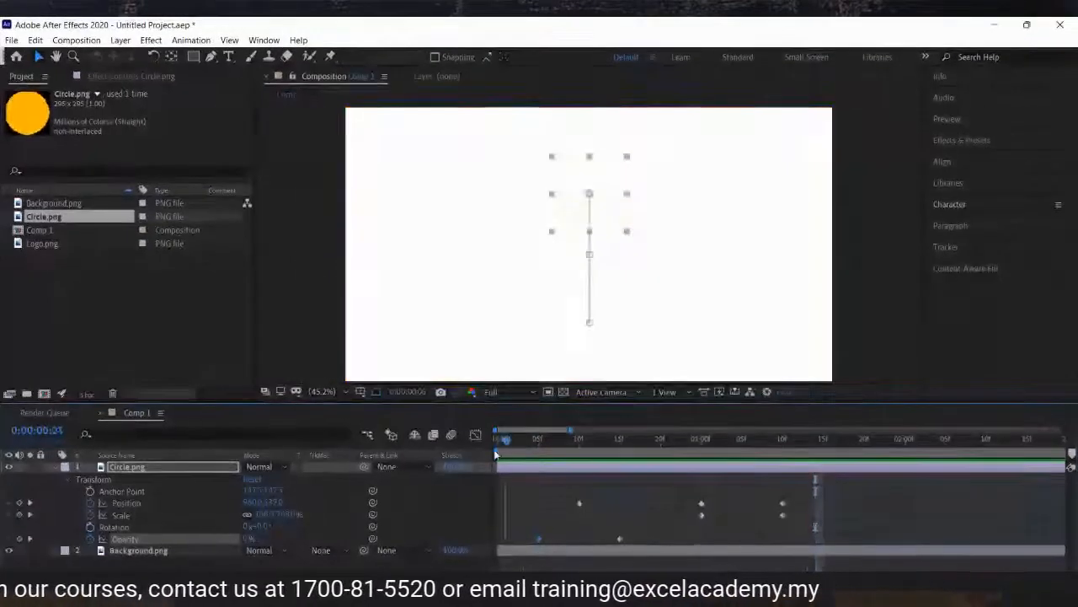
Preview the circle animation, collapsing the circle layer to show only its keyframed properties.
left_click(941, 499)
key("space")
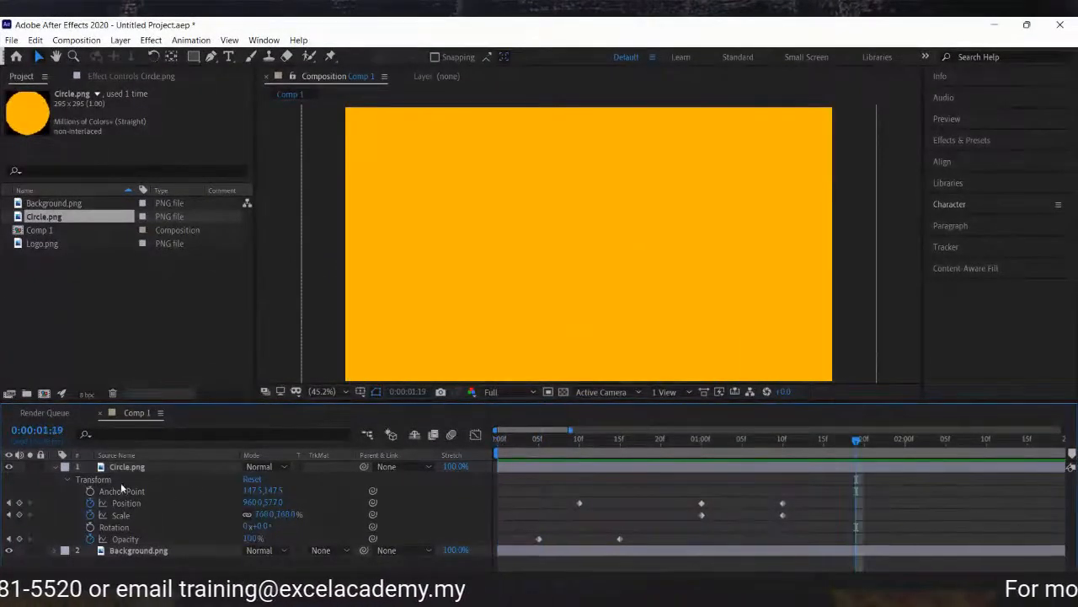
left_click(68, 480)
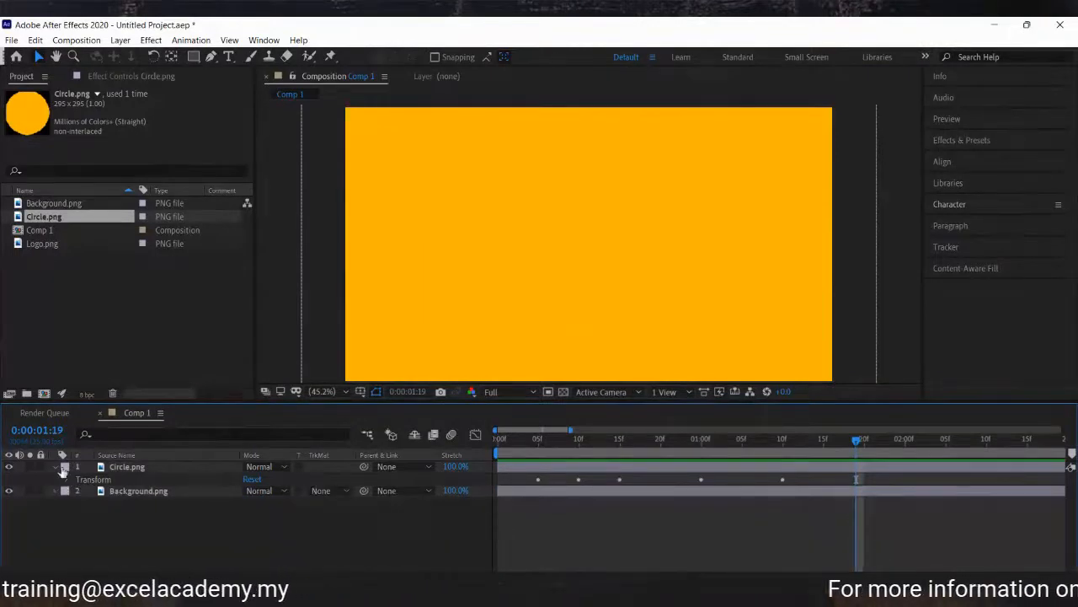
left_click(54, 466)
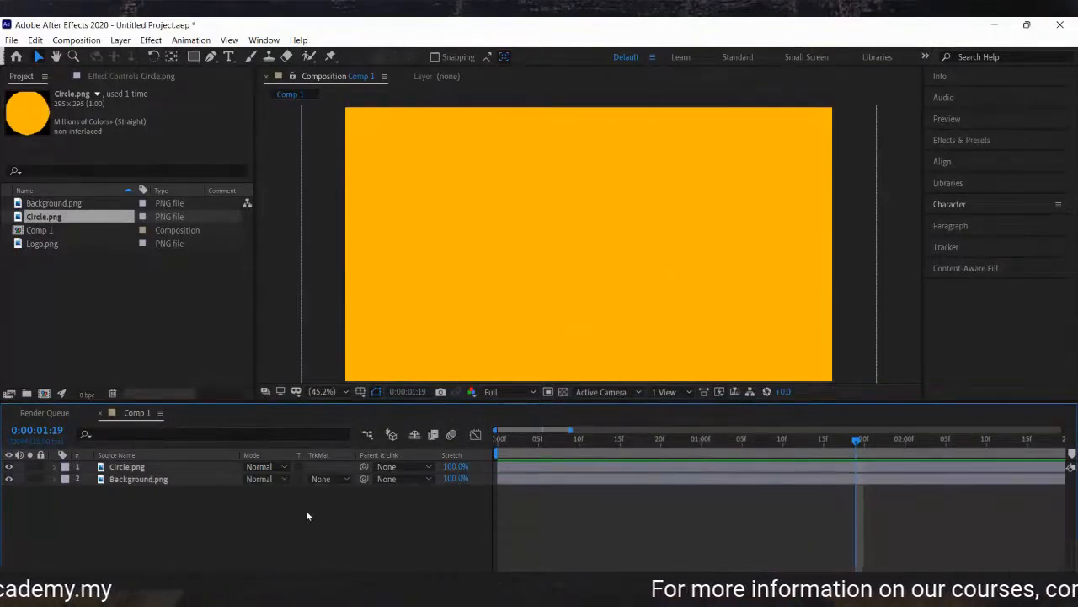
left_click(200, 468)
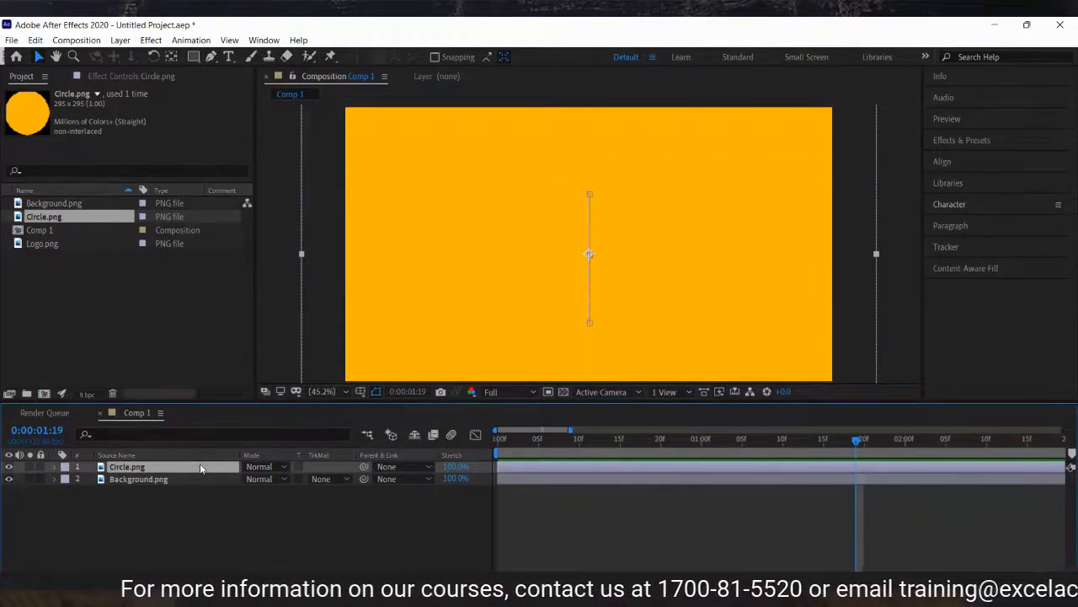
left_click(184, 547)
left_click(183, 468)
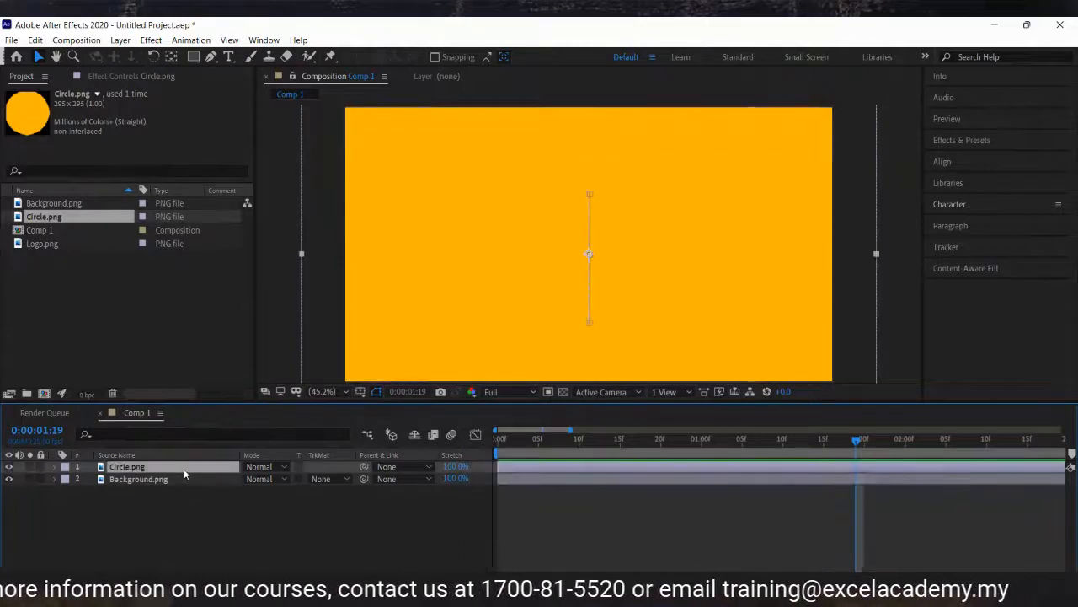
key("u")
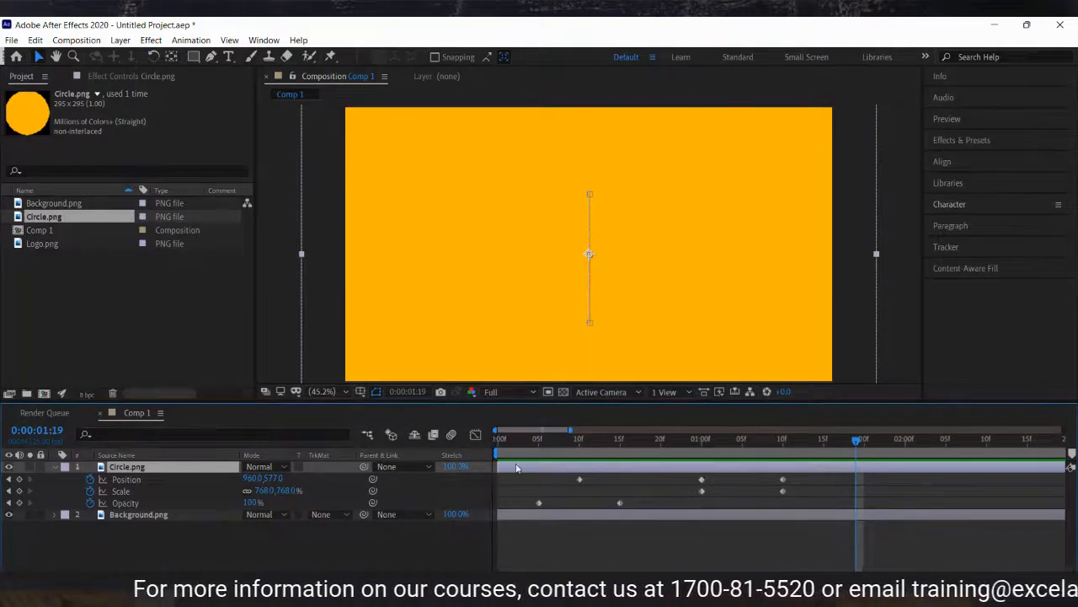
left_click(535, 542)
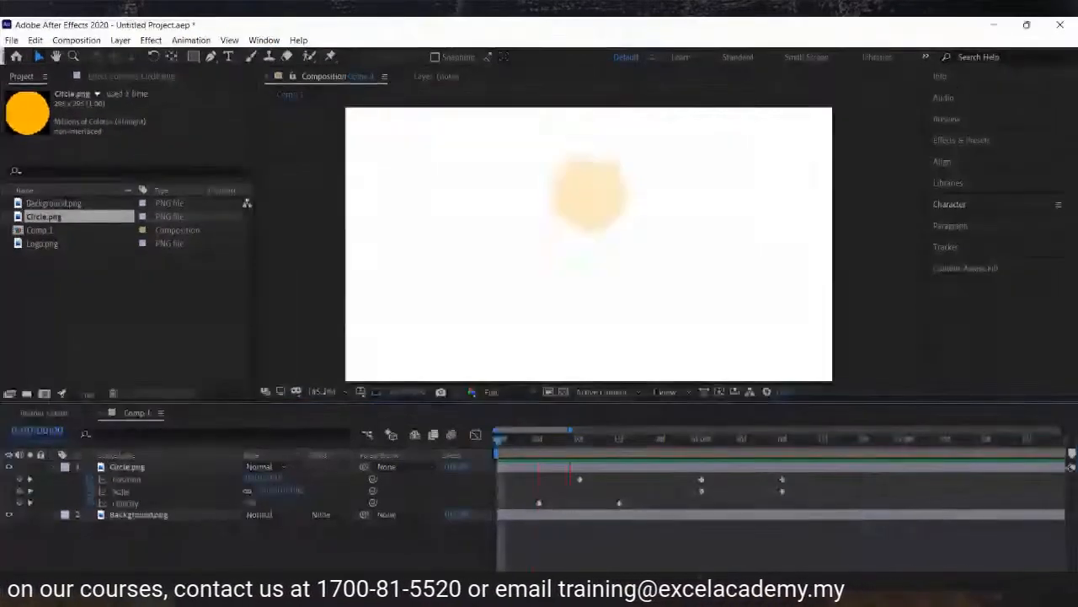
key("space")
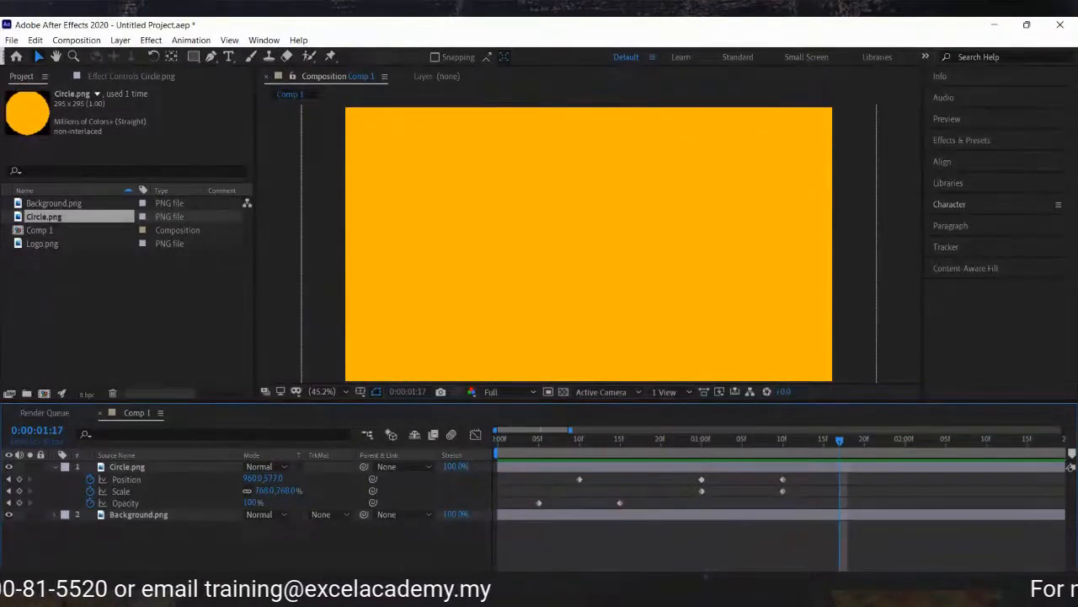
Add Logo.png to the composition as the top layer above the circle.
left_click(68, 246)
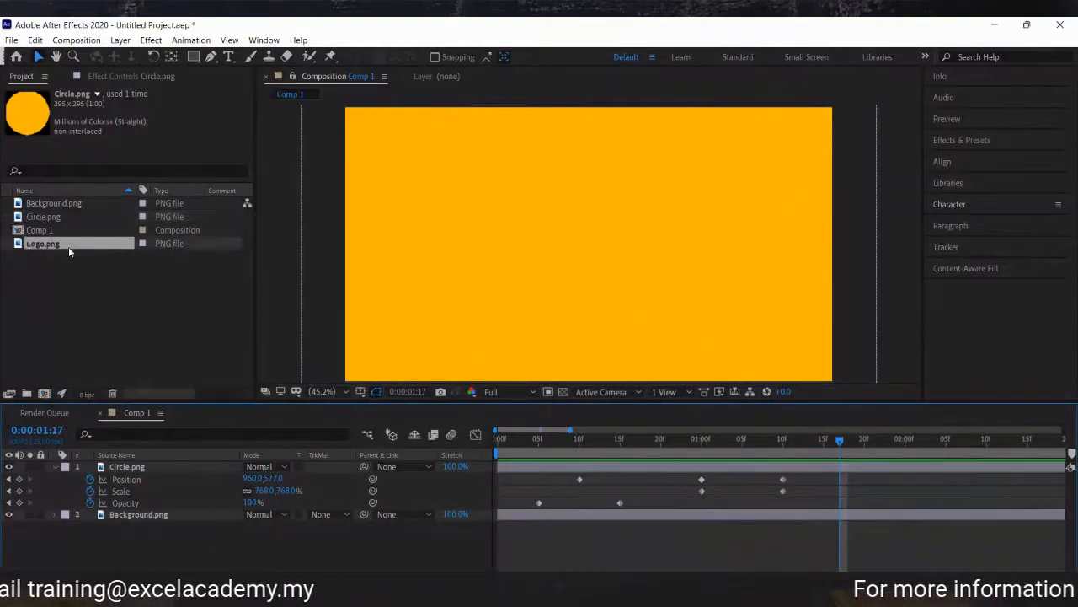
left_click_drag(151, 455, 155, 467)
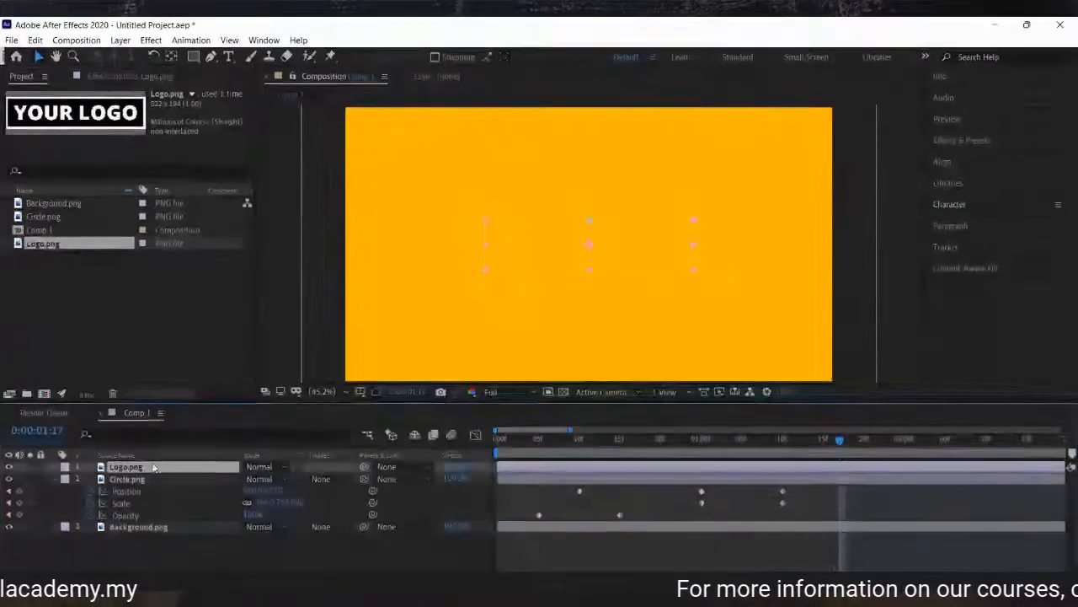
left_click(368, 570)
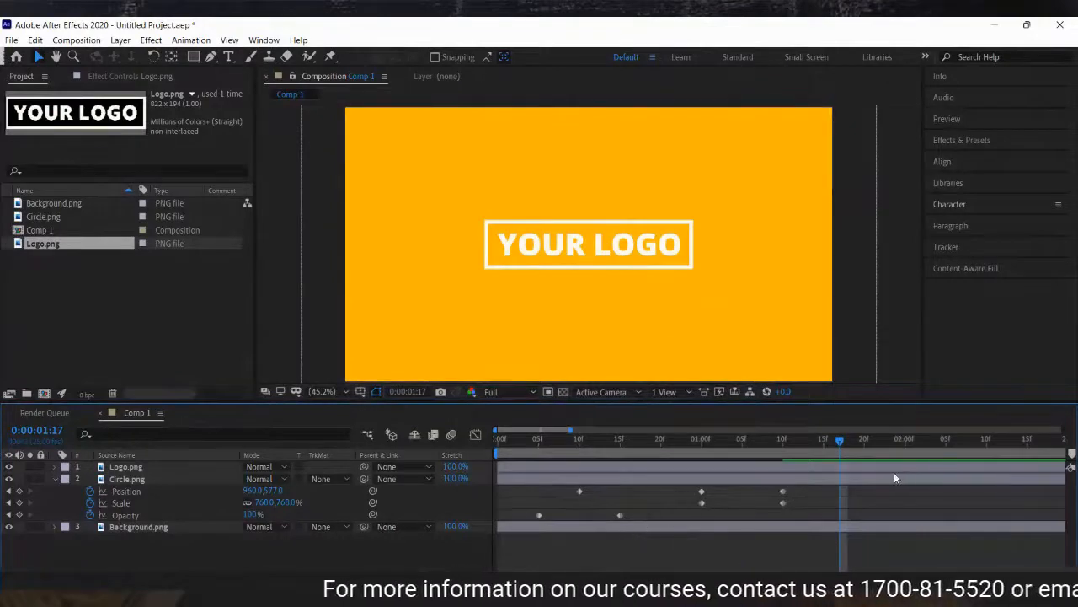
At 1:10, keyframe the logo's Scale at 48% and its Opacity at 0%.
left_click(782, 441)
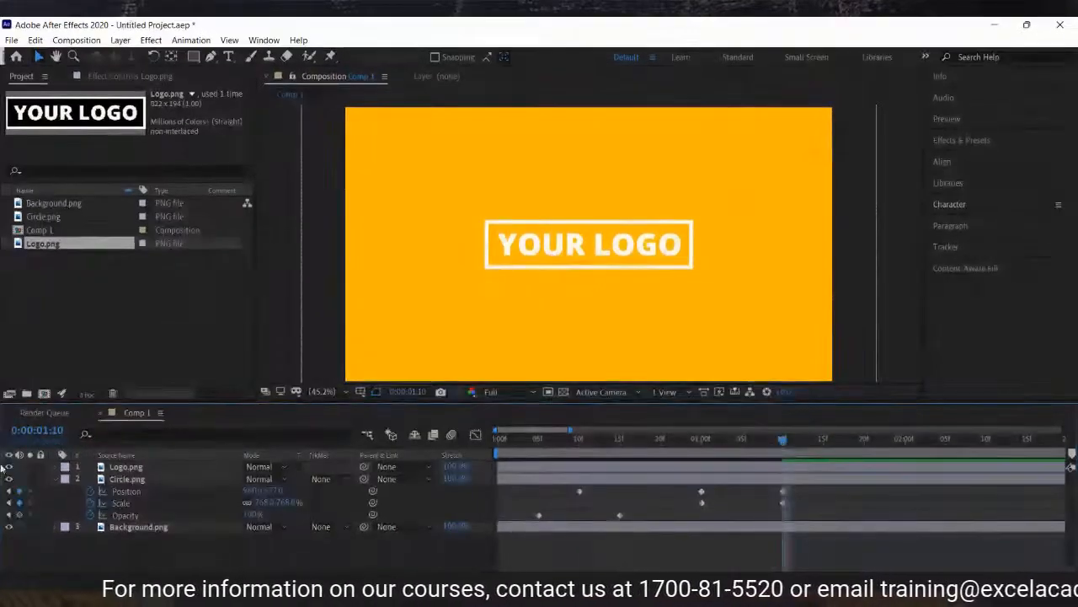
left_click(56, 467)
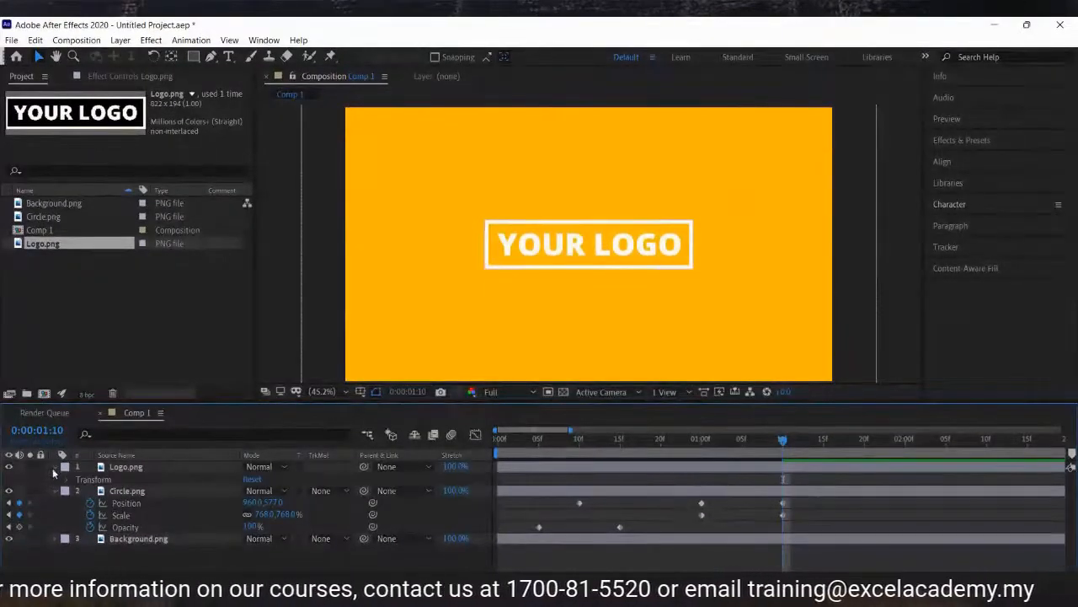
left_click(67, 480)
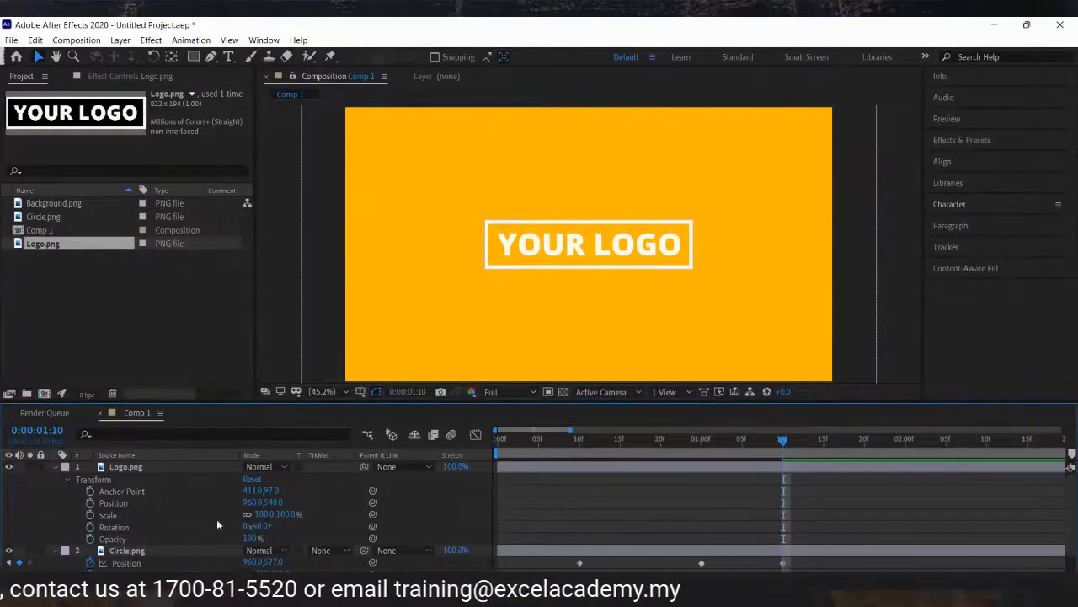
left_click(265, 514)
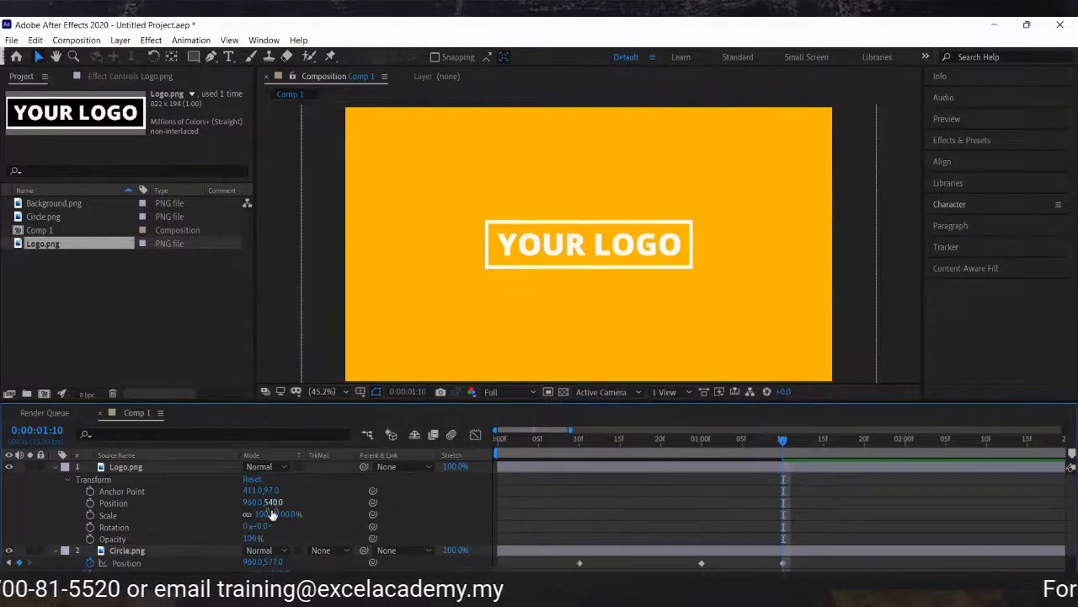
left_click_drag(272, 520, 236, 517)
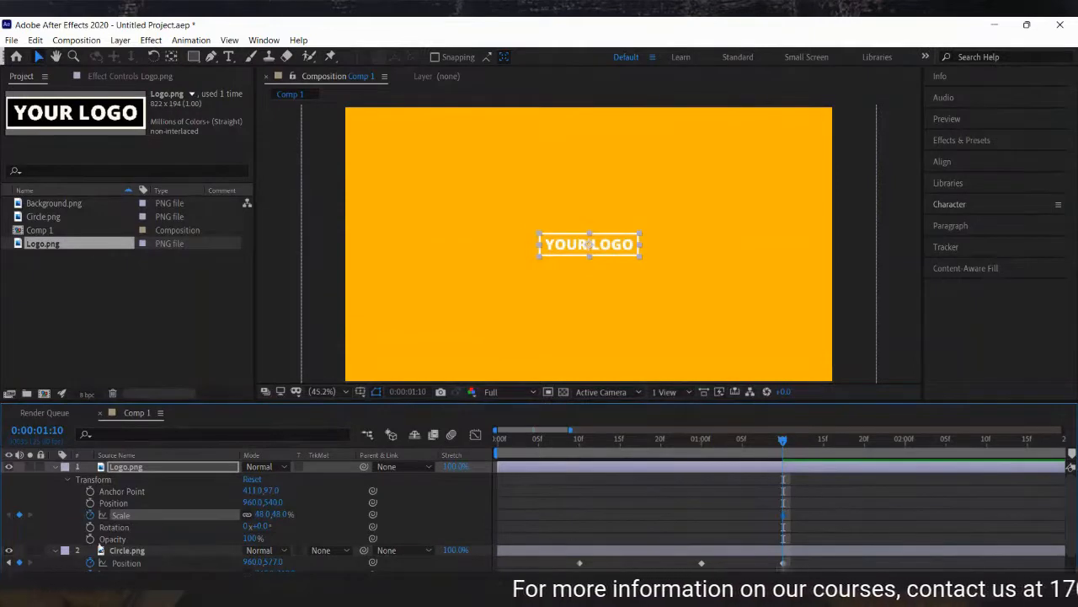
left_click(90, 538)
left_click(253, 538)
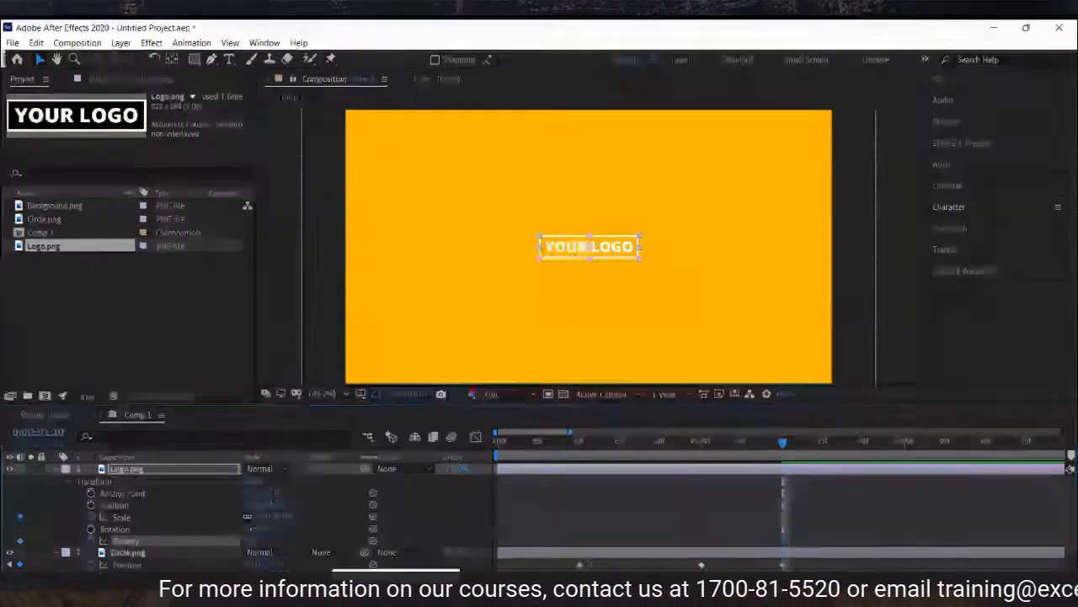
type("0")
key("Return")
At 1:20, set the logo's Opacity to 100% and its Scale to 118%.
left_click(820, 502)
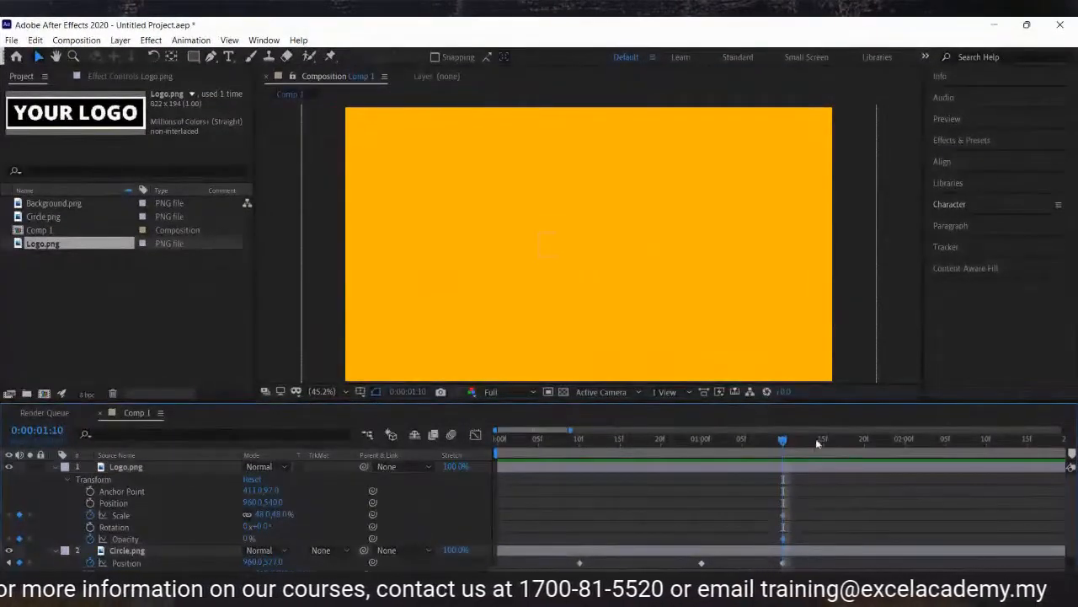
left_click(863, 447)
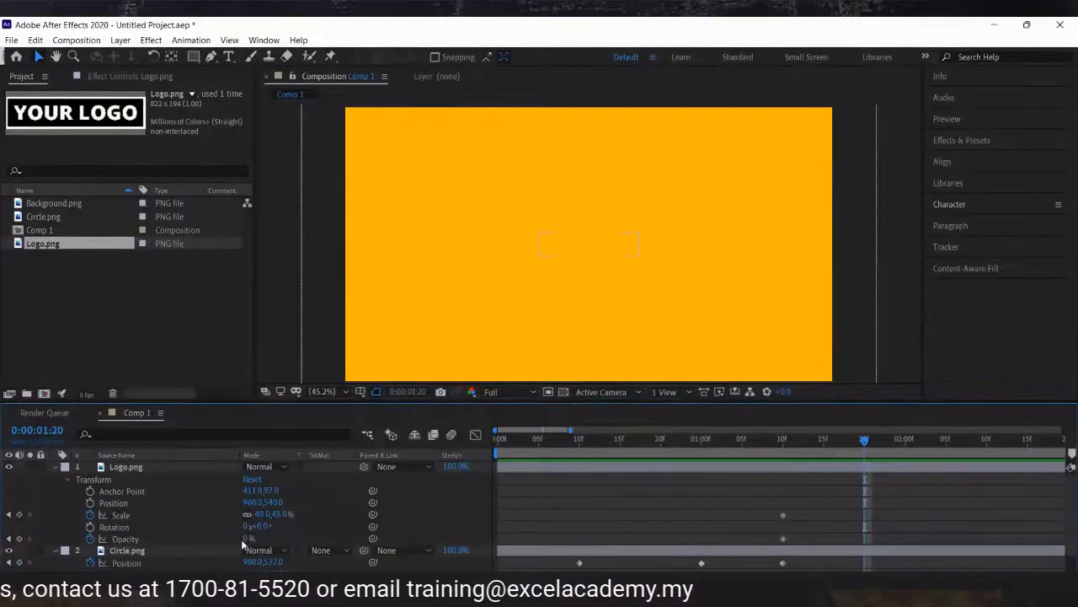
left_click_drag(248, 539, 392, 539)
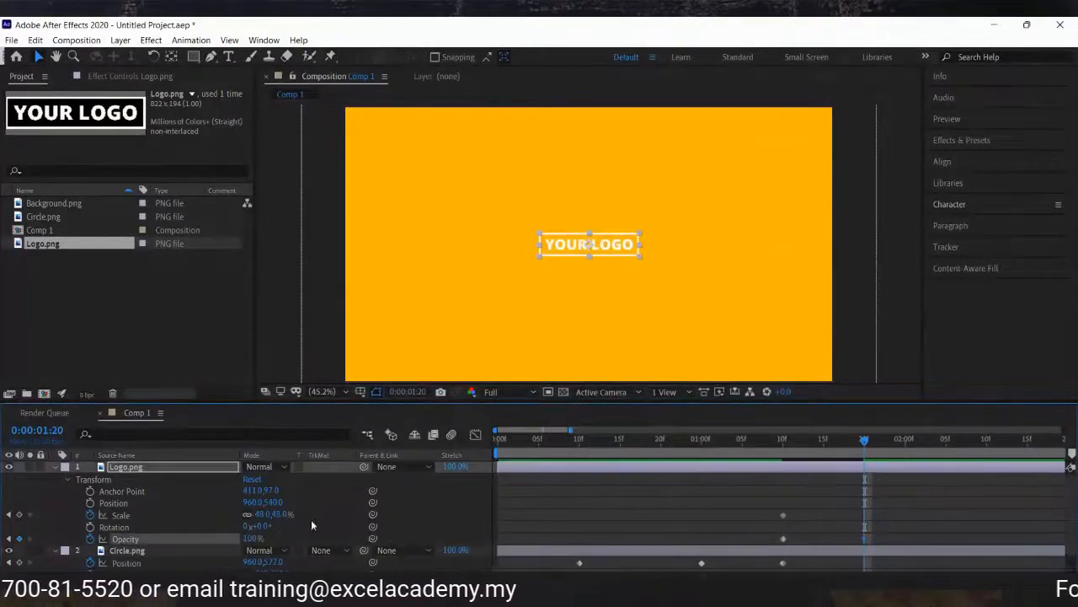
left_click_drag(269, 521, 320, 514)
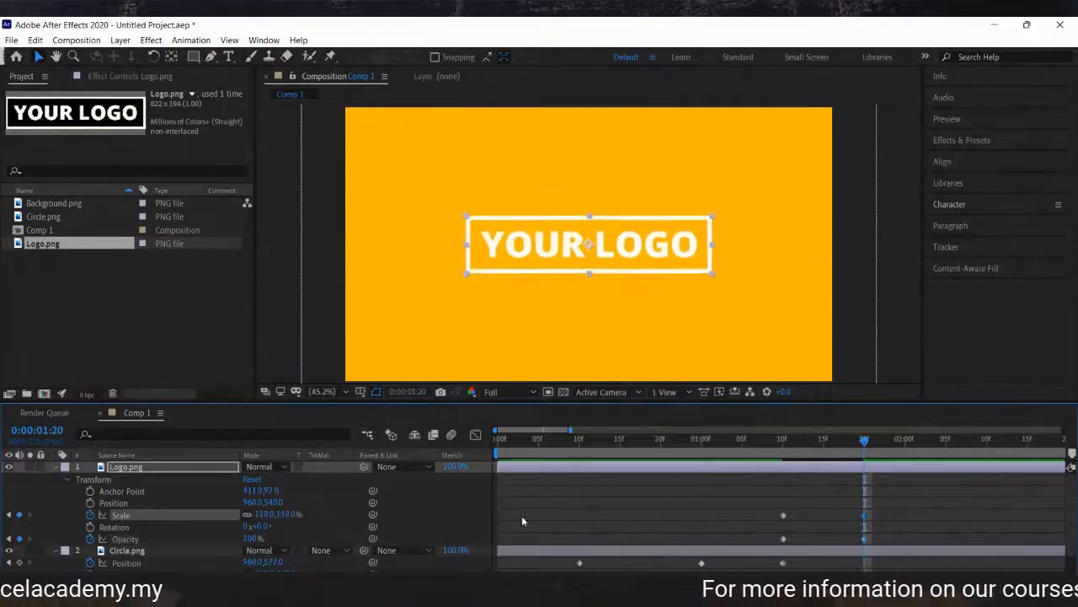
left_click(589, 511)
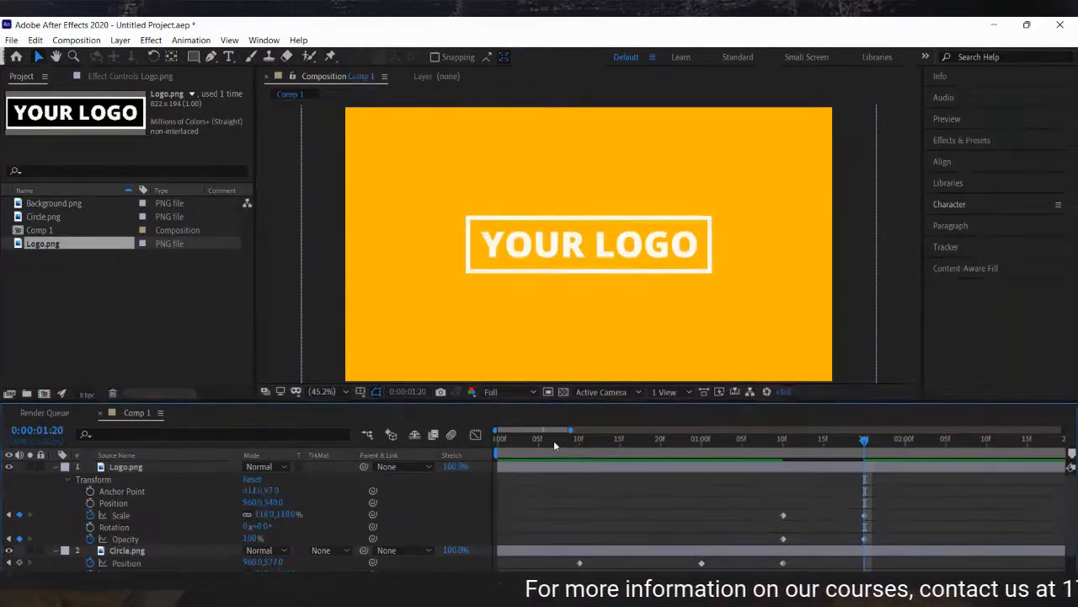
Preview the logo intro from the start of the composition.
left_click_drag(554, 440, 450, 450)
key("space")
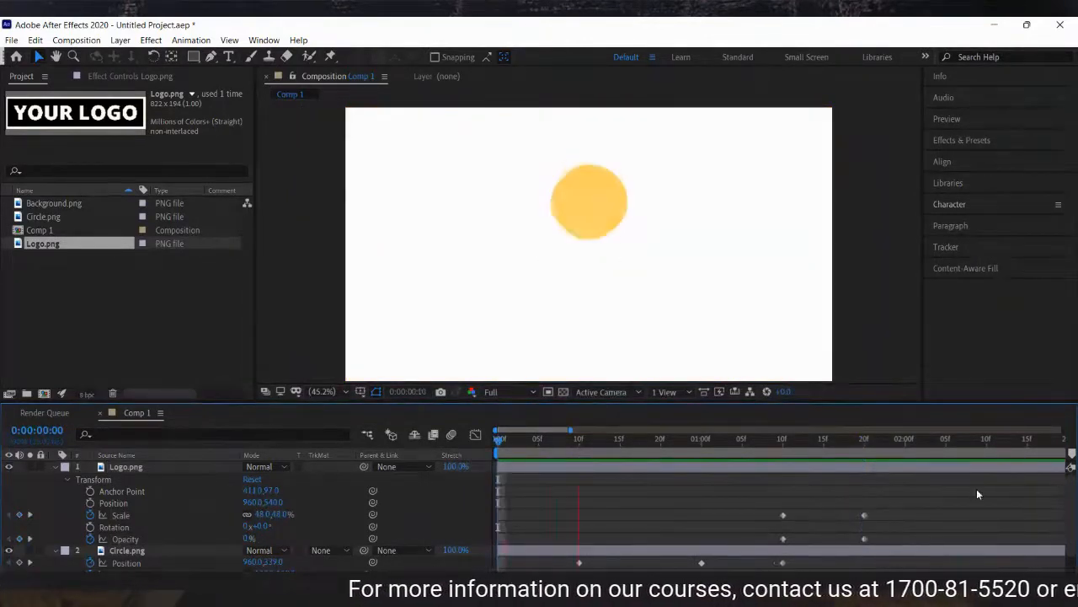
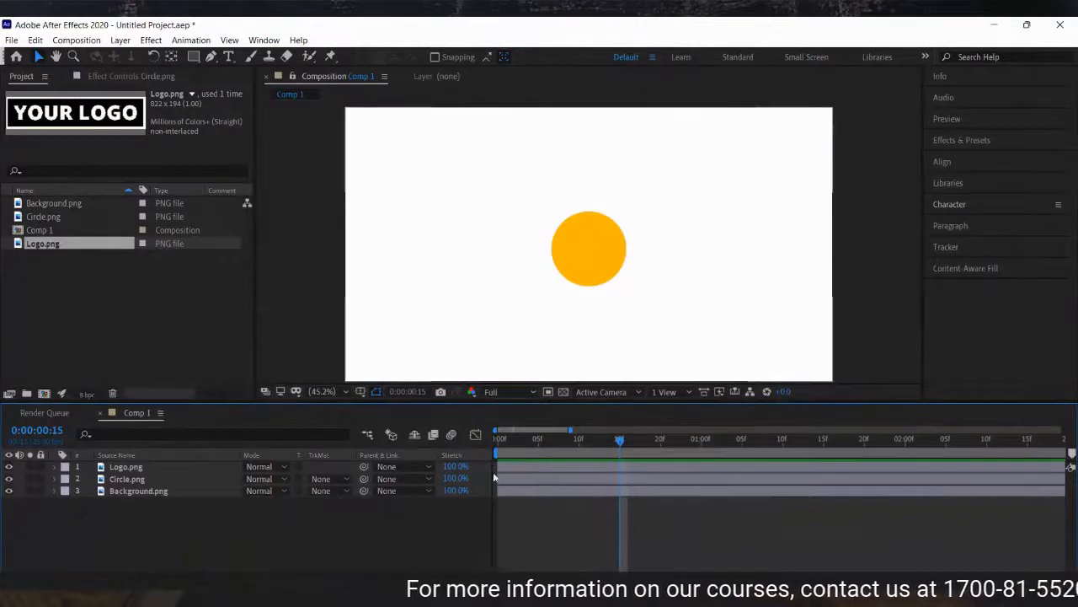
Switch the timeline columns to show the layer switches.
left_click(210, 507)
left_click(268, 468)
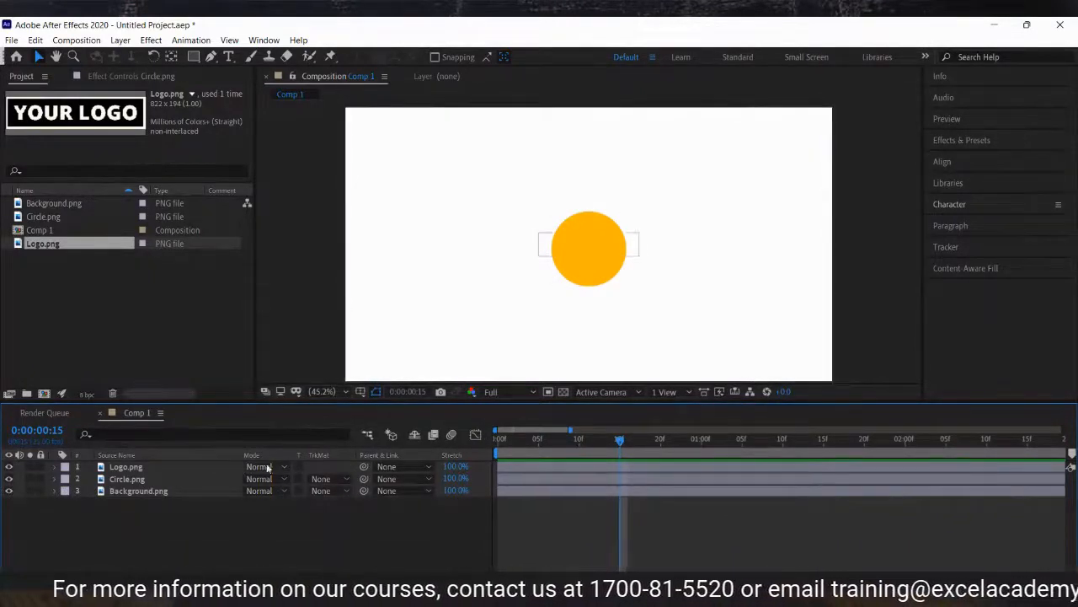
left_click(294, 541)
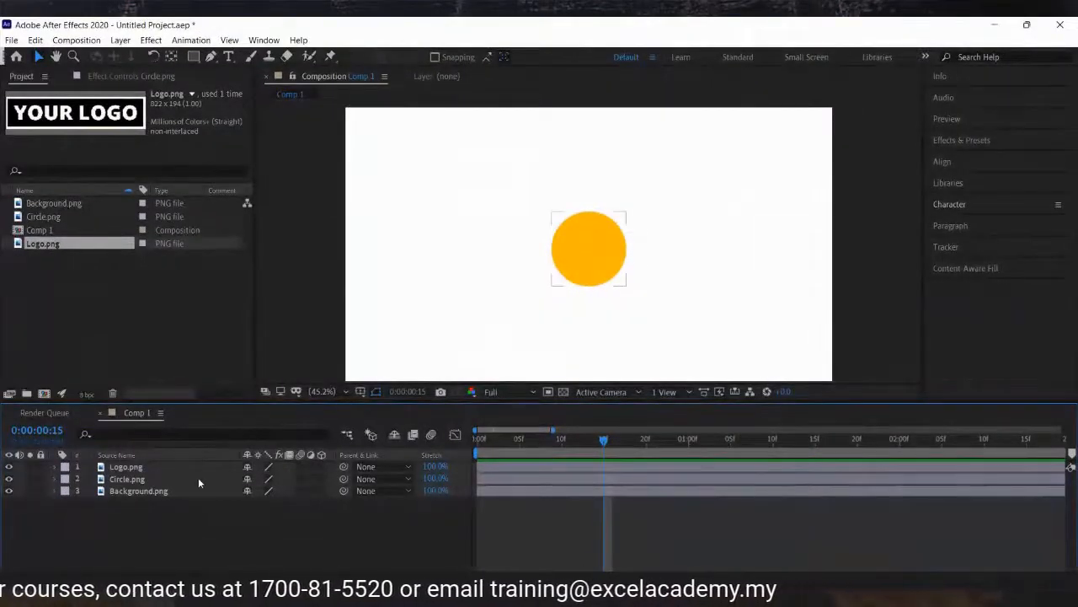
Turn on Motion Blur and 3D Layer for the circle layer.
left_click(171, 478)
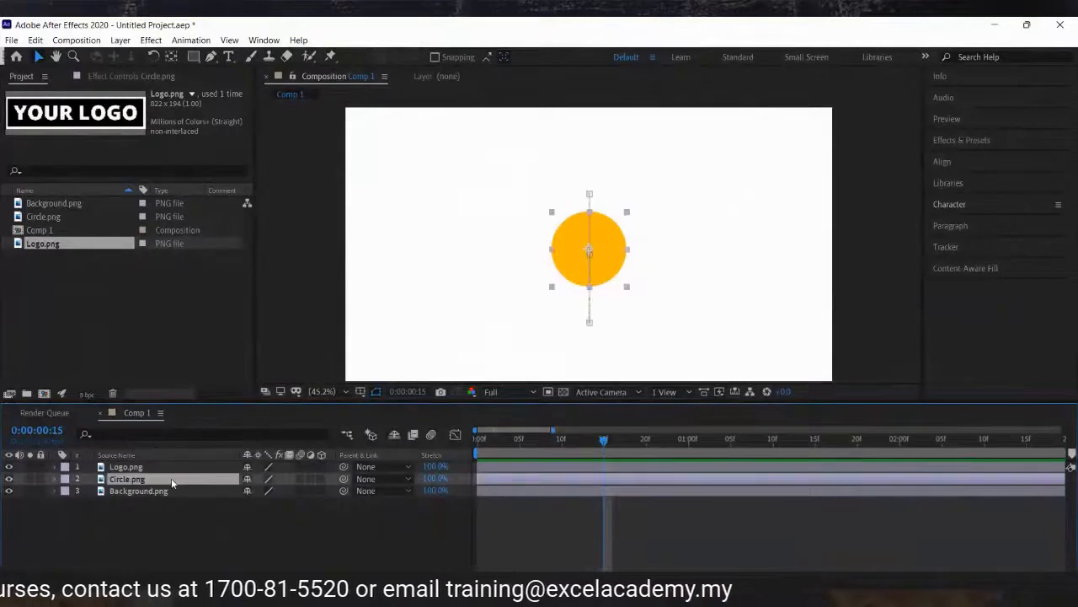
left_click(300, 479)
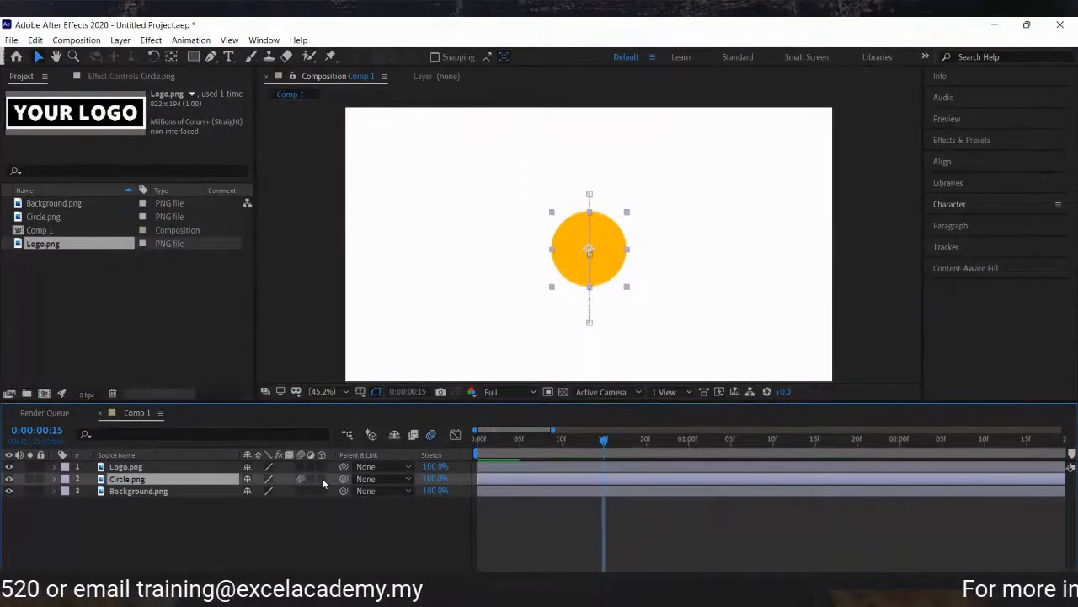
left_click(320, 479)
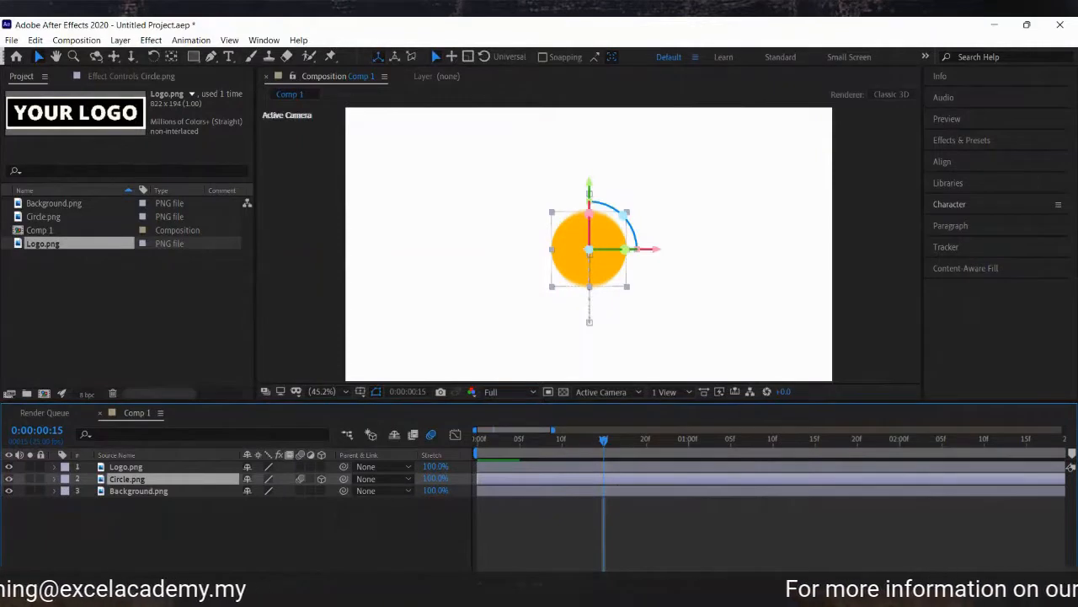
left_click(381, 540)
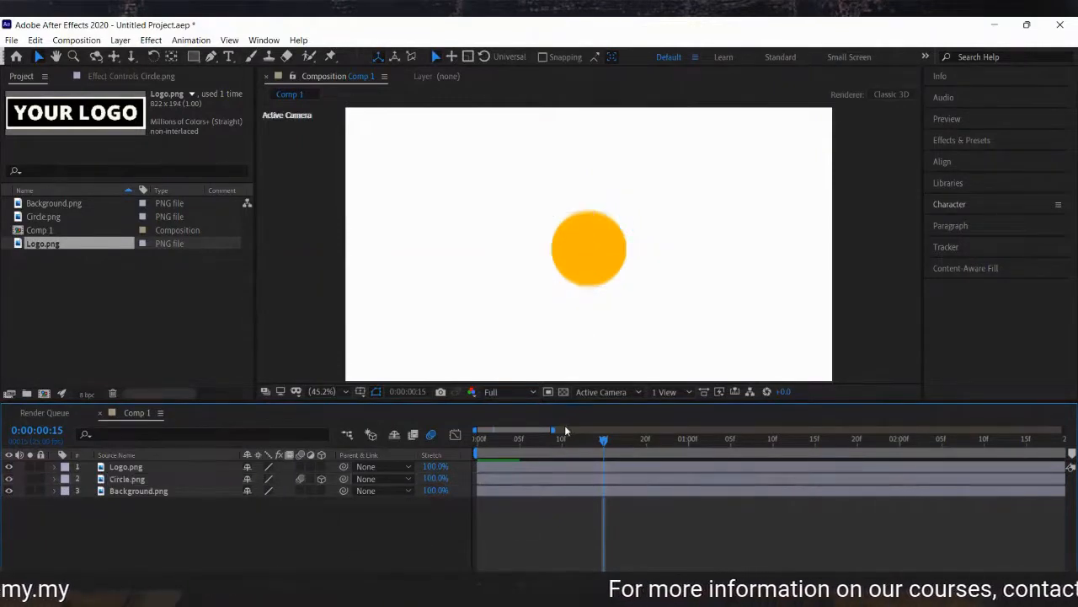
Turn on Motion Blur for the logo layer.
left_click_drag(584, 438, 477, 432)
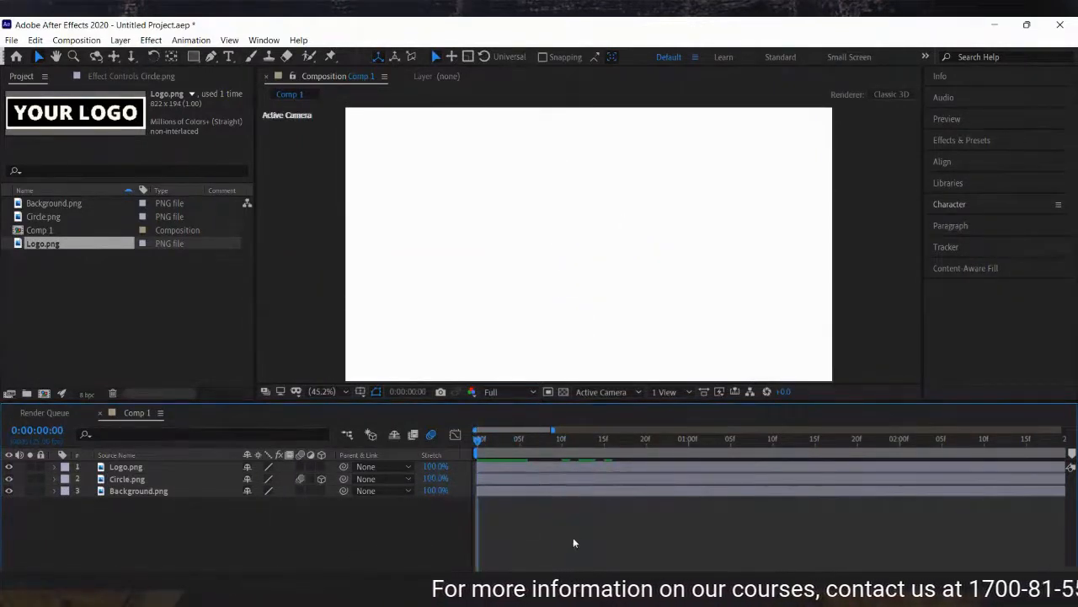
left_click(299, 467)
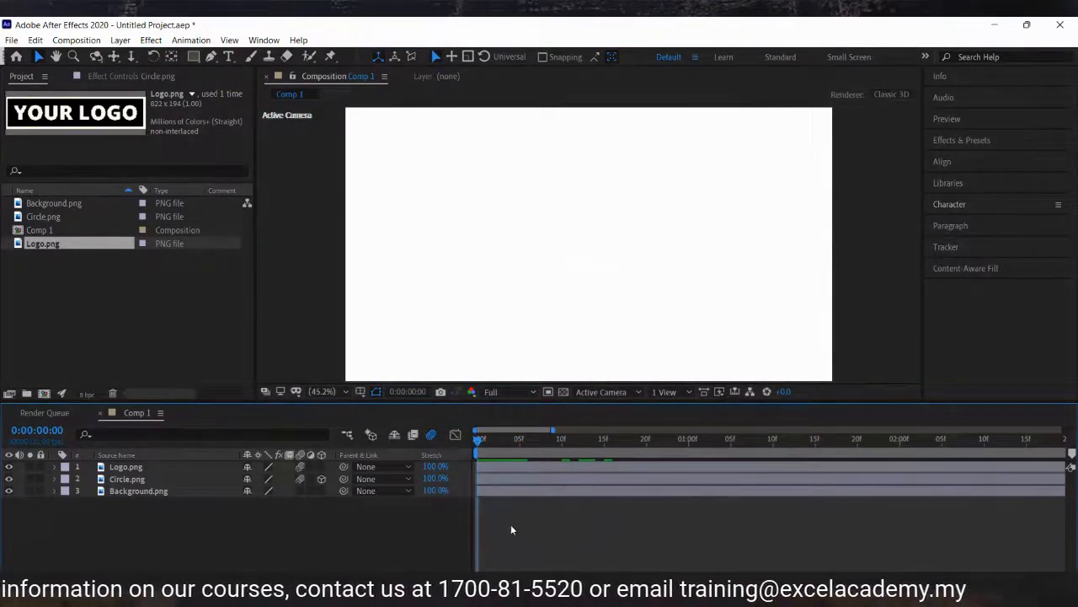
Preview the intro animation with motion blur.
key("space")
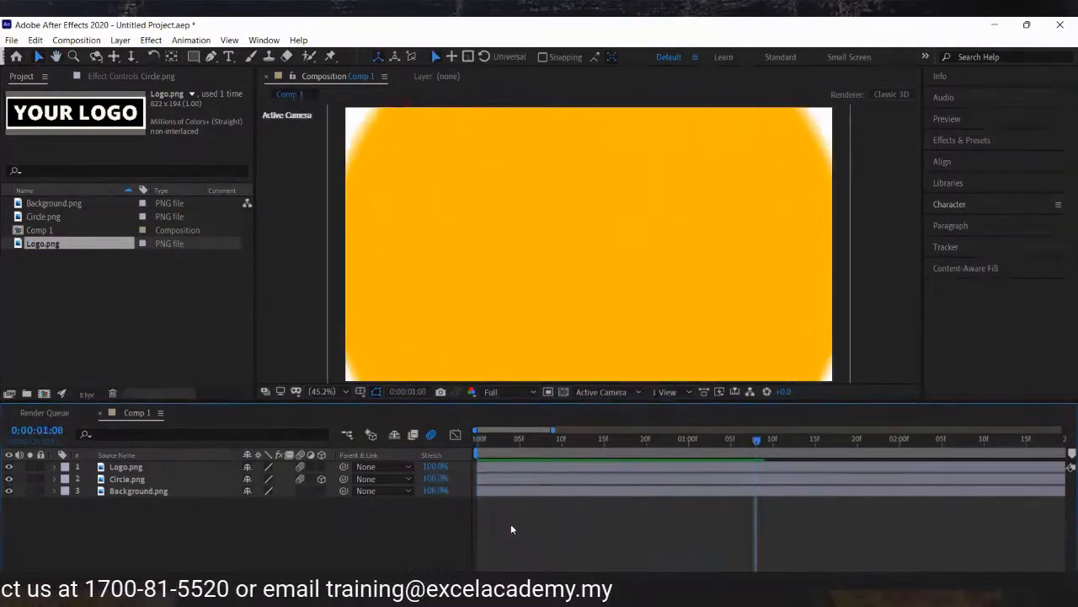
left_click_drag(626, 448, 716, 463)
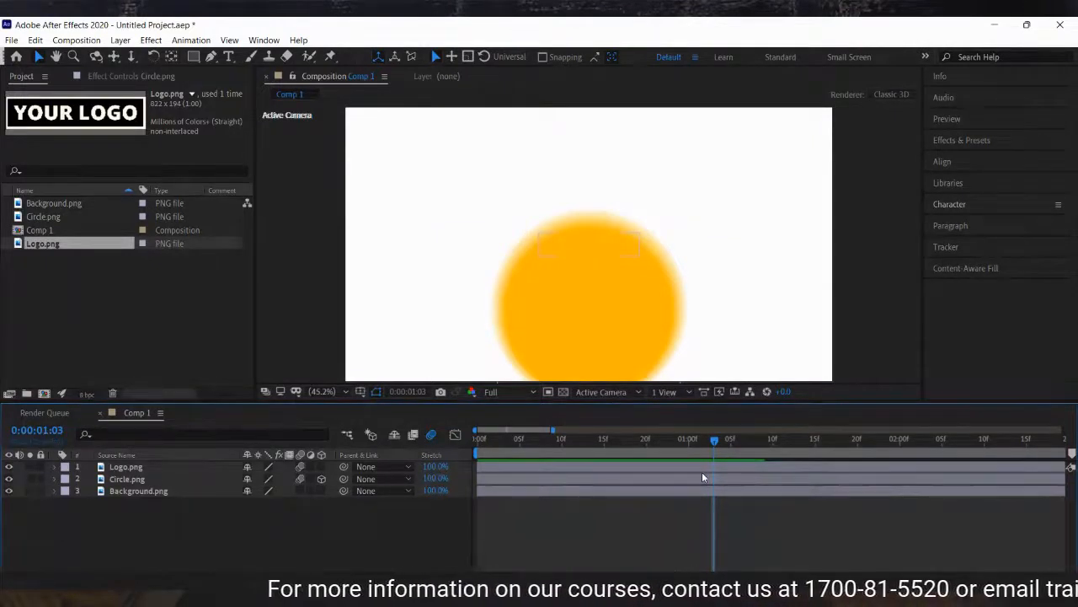
left_click(586, 443)
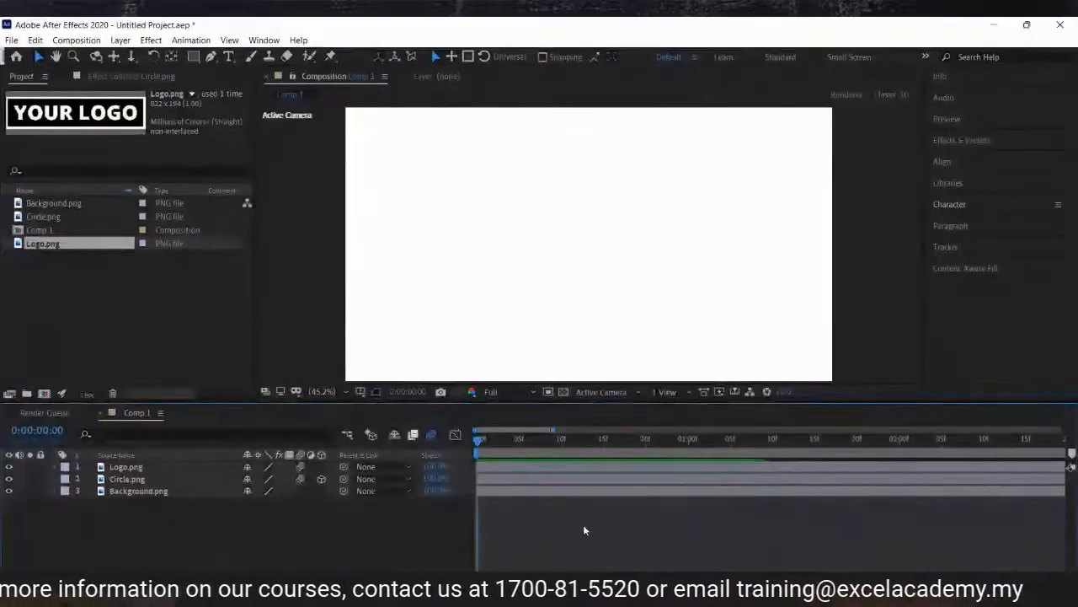
key("space")
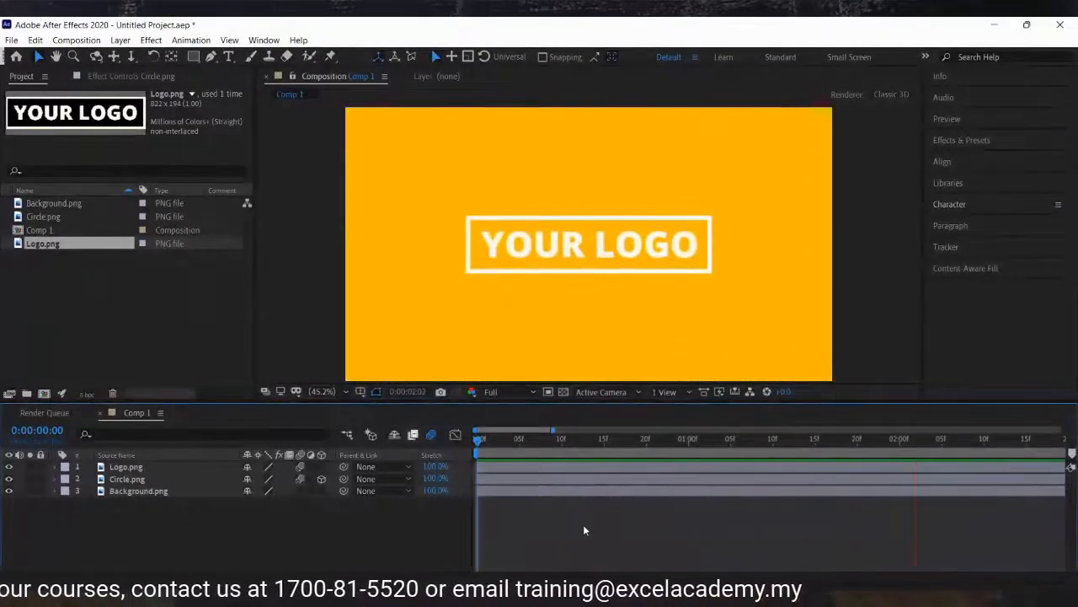
left_click(481, 436)
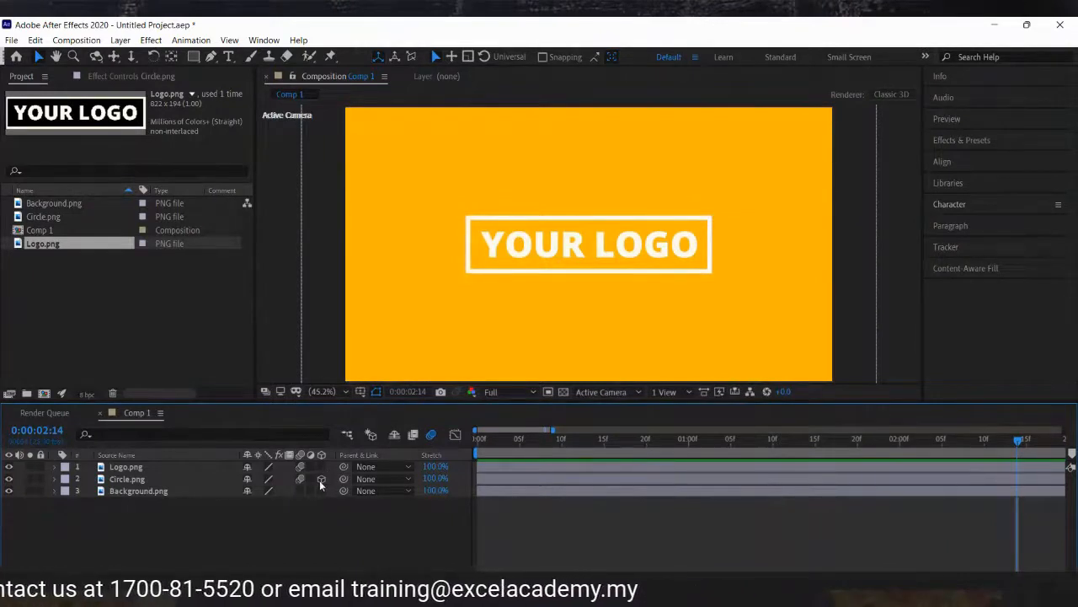
Try X Rotation values on the circle layer at 0:00:13 before resetting X Rotation to 0°.
left_click(204, 479)
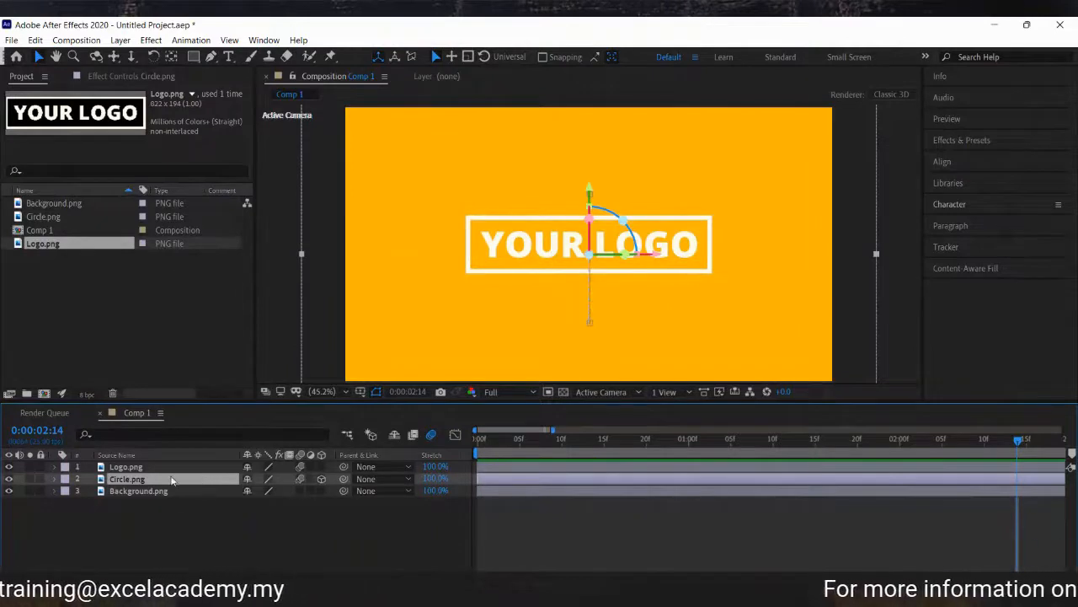
key("r")
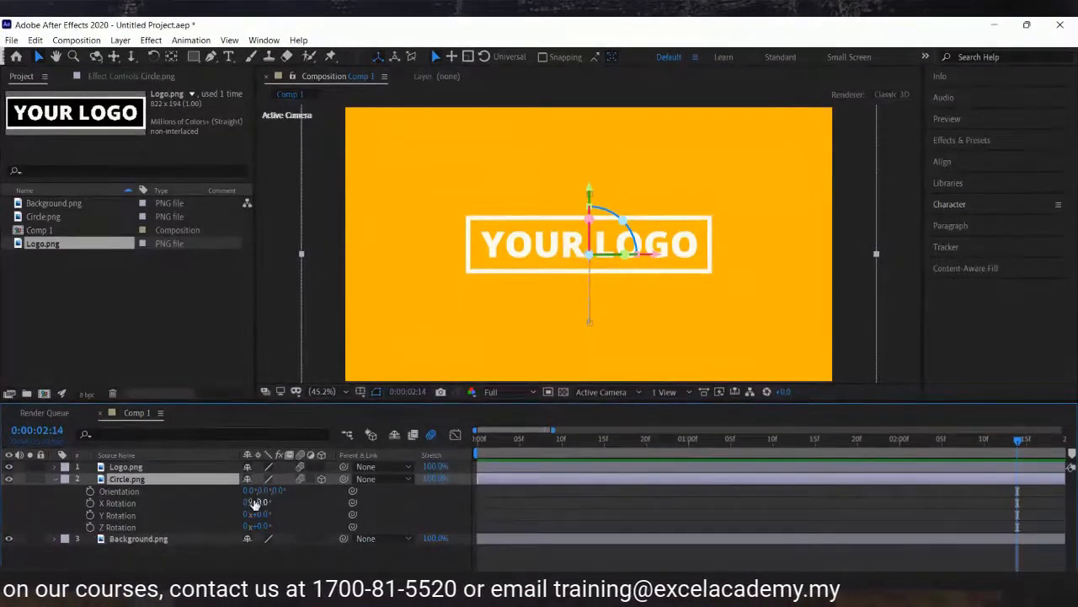
left_click(142, 506)
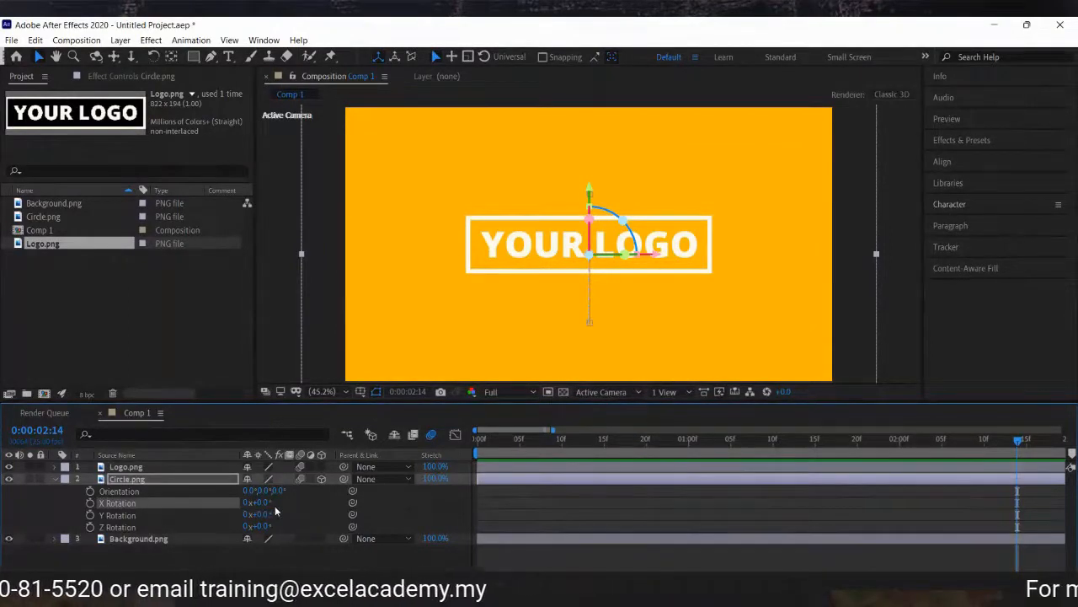
left_click_drag(625, 444, 588, 442)
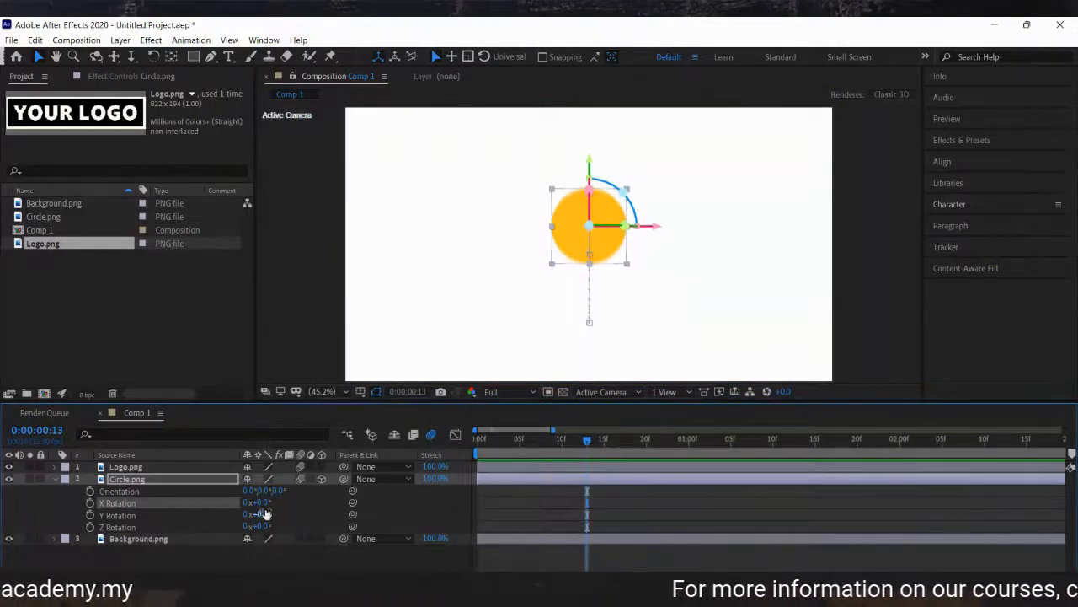
left_click_drag(261, 503, 231, 488)
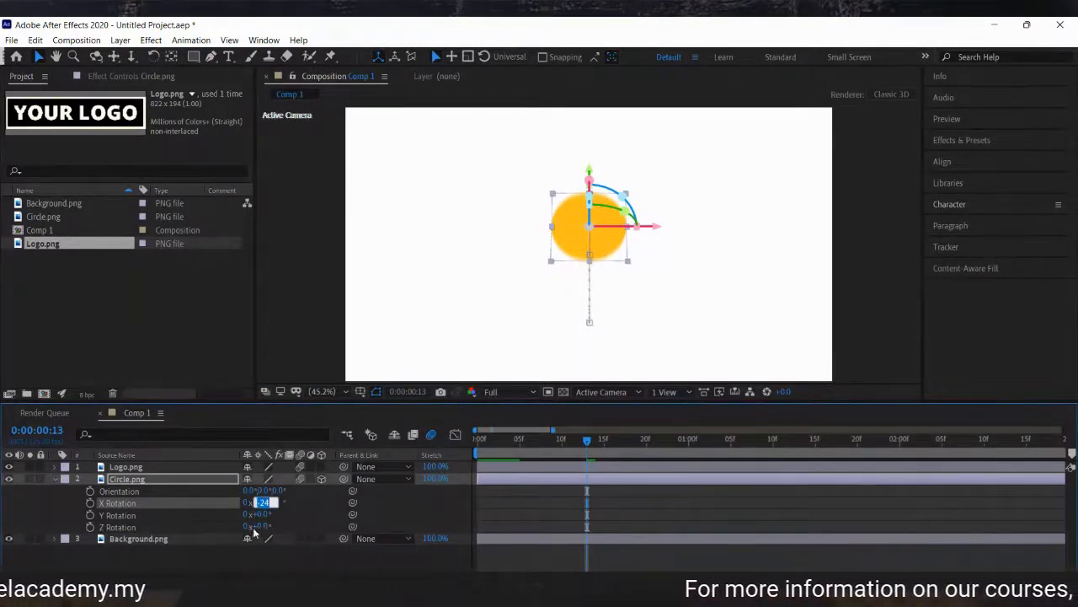
key("Return")
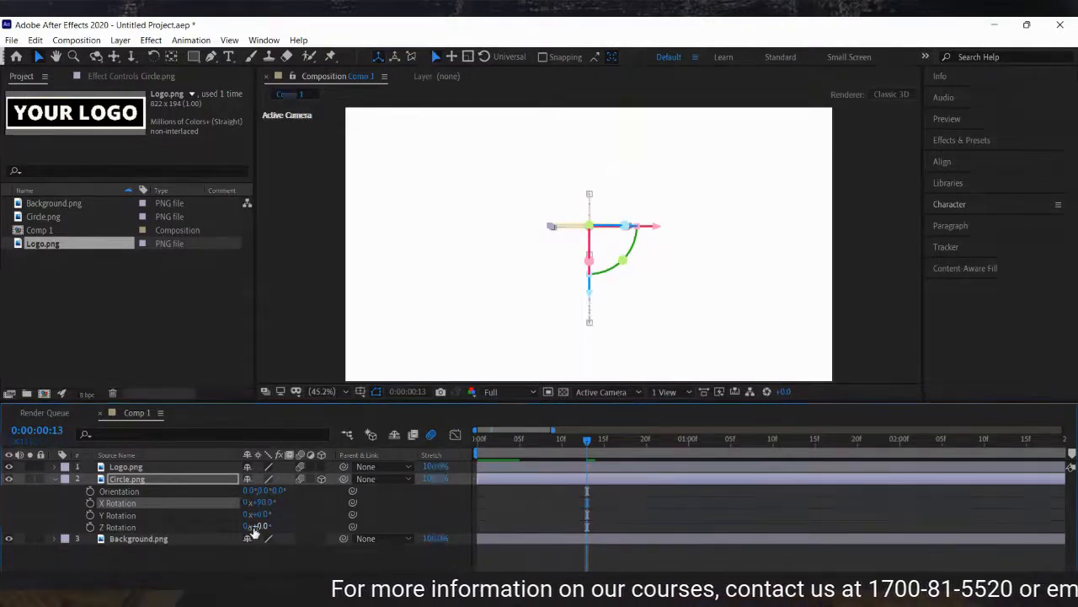
left_click_drag(263, 502, 296, 504)
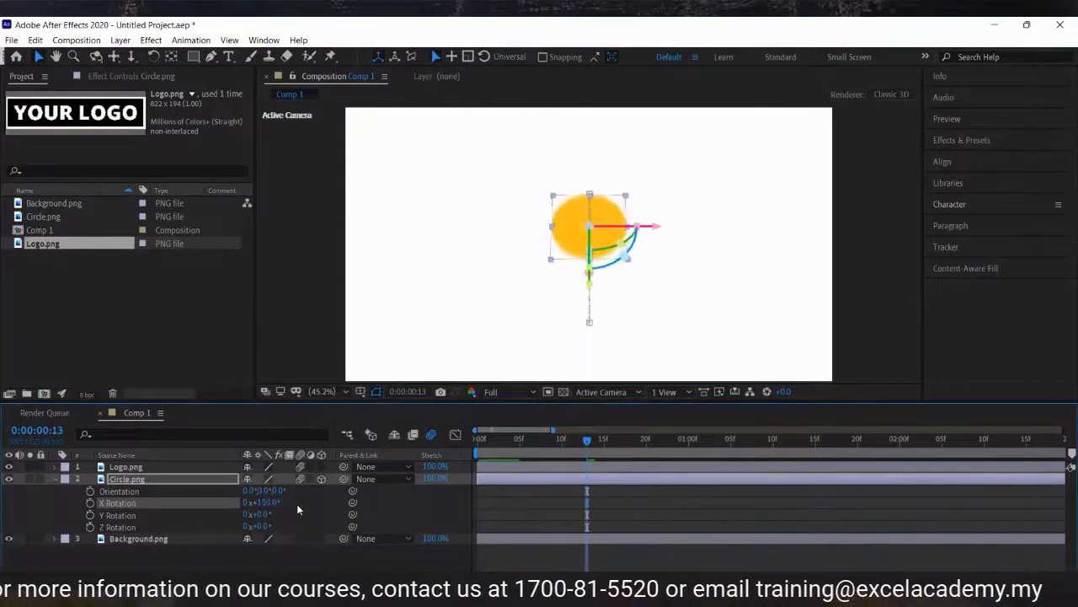
left_click(263, 502)
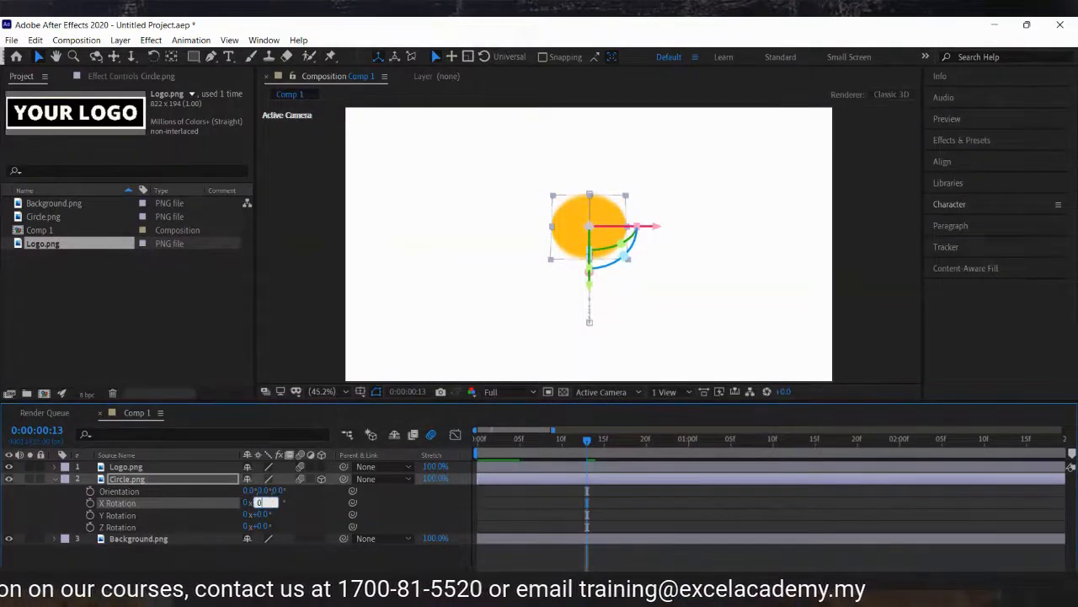
type("0")
key("Return")
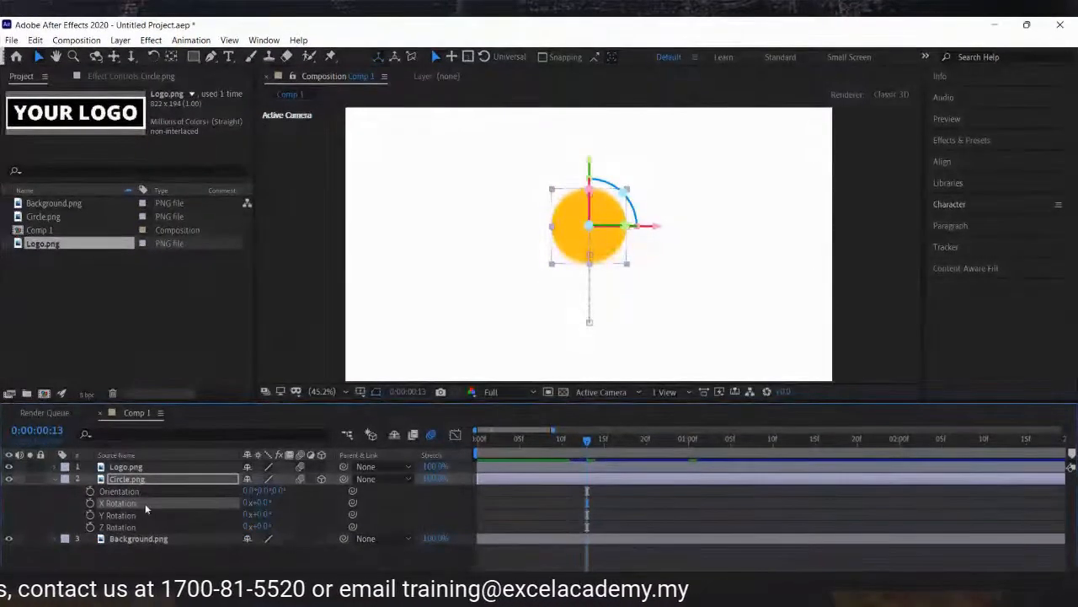
Try Y Rotation of 90° and a Z Rotation change on the circle, resetting Y to 0° and undoing Z.
left_click_drag(257, 515, 284, 501)
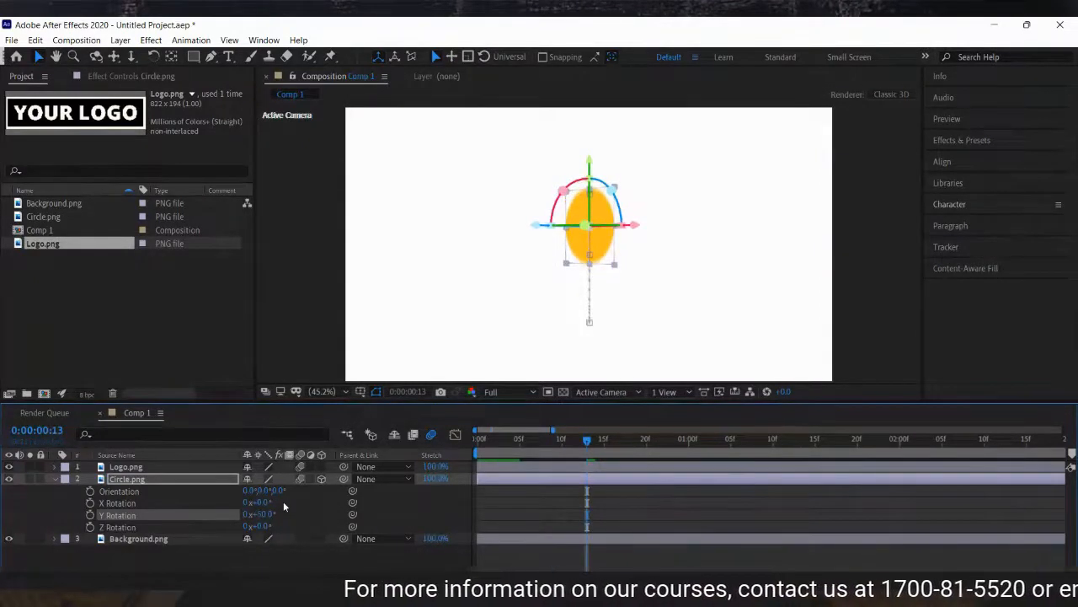
left_click(263, 514)
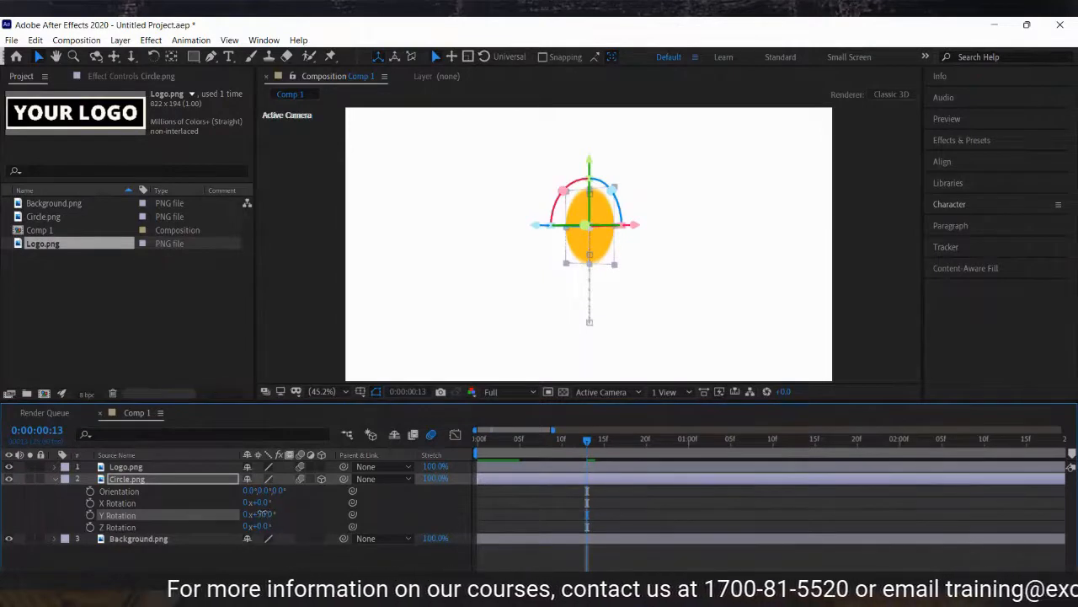
type("90")
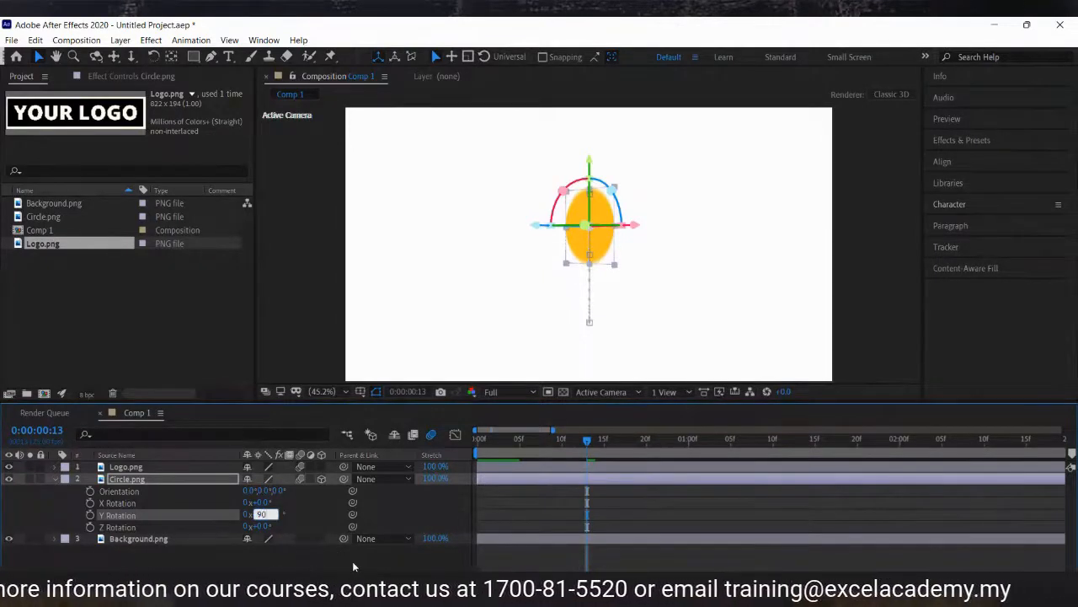
key("Return")
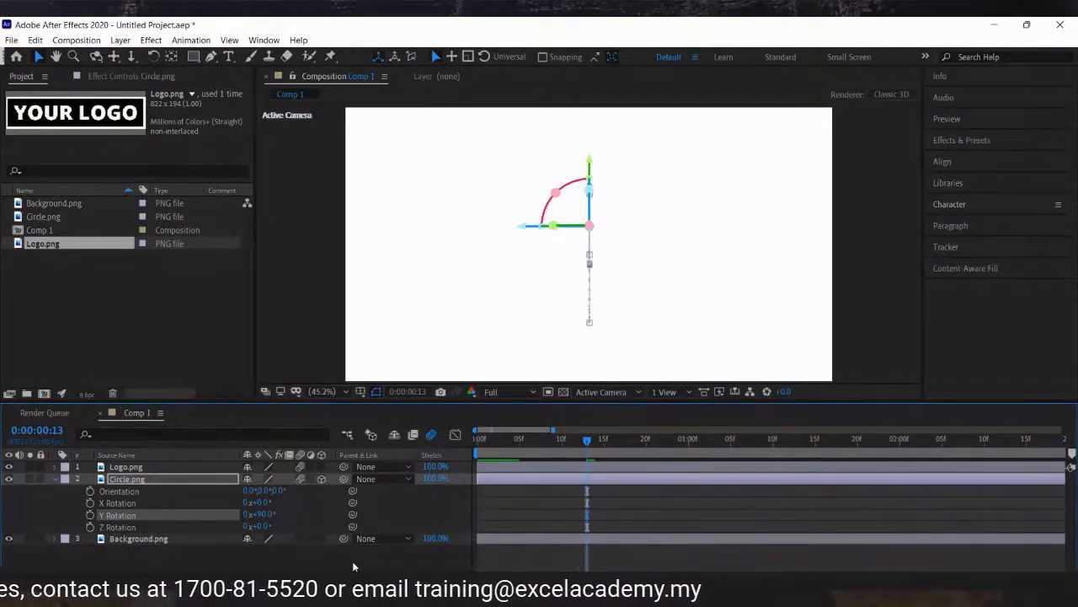
left_click(260, 514)
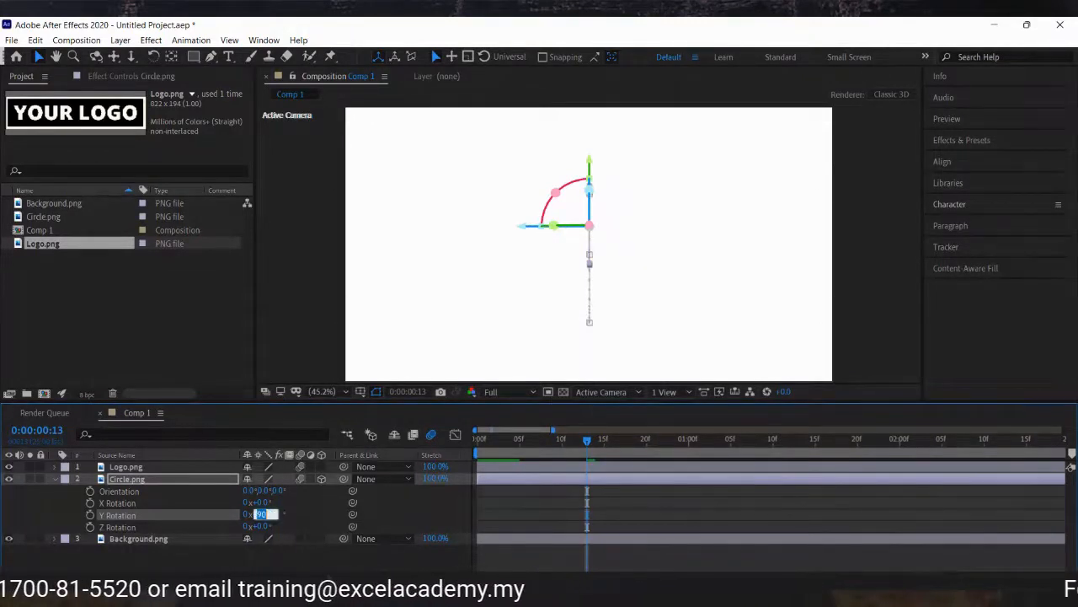
type("0")
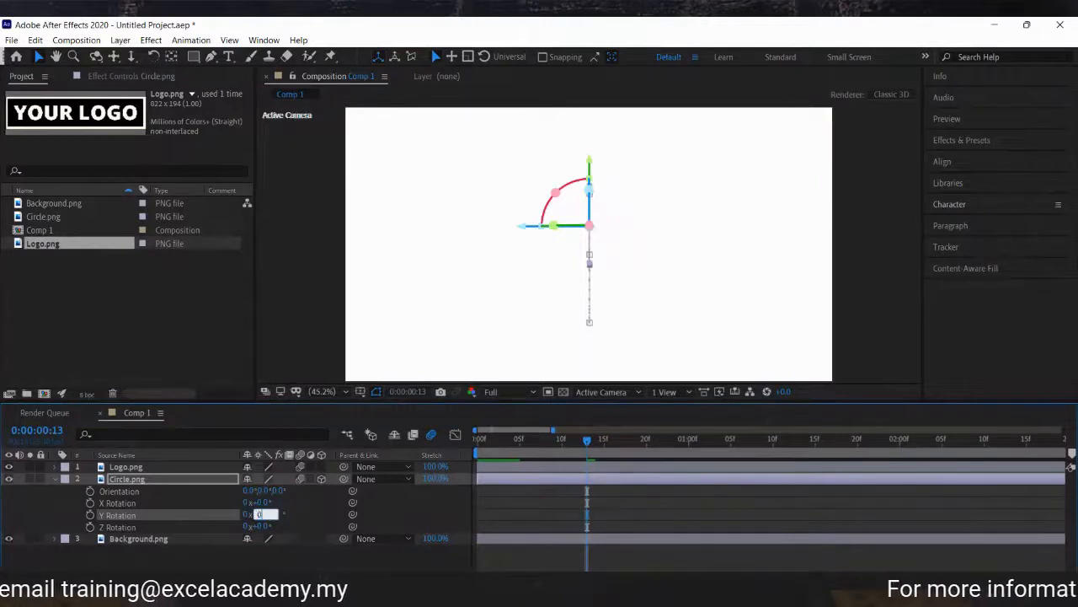
key("Return")
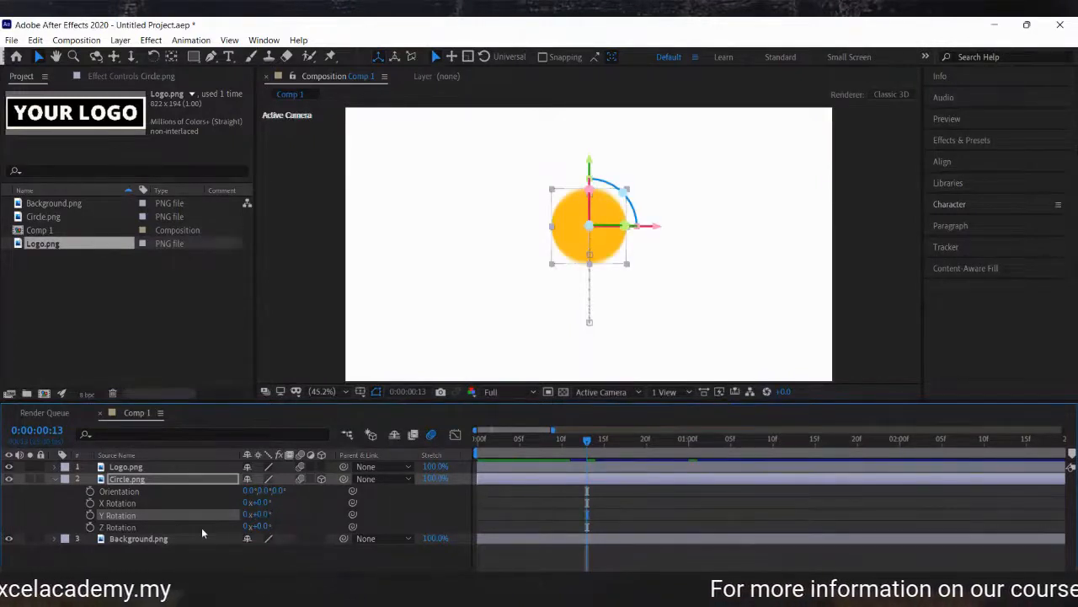
mouse_move(257, 526)
left_mouse_down()
mouse_move(299, 526)
mouse_move(197, 516)
mouse_move(266, 519)
left_mouse_up()
key("ctrl+z")
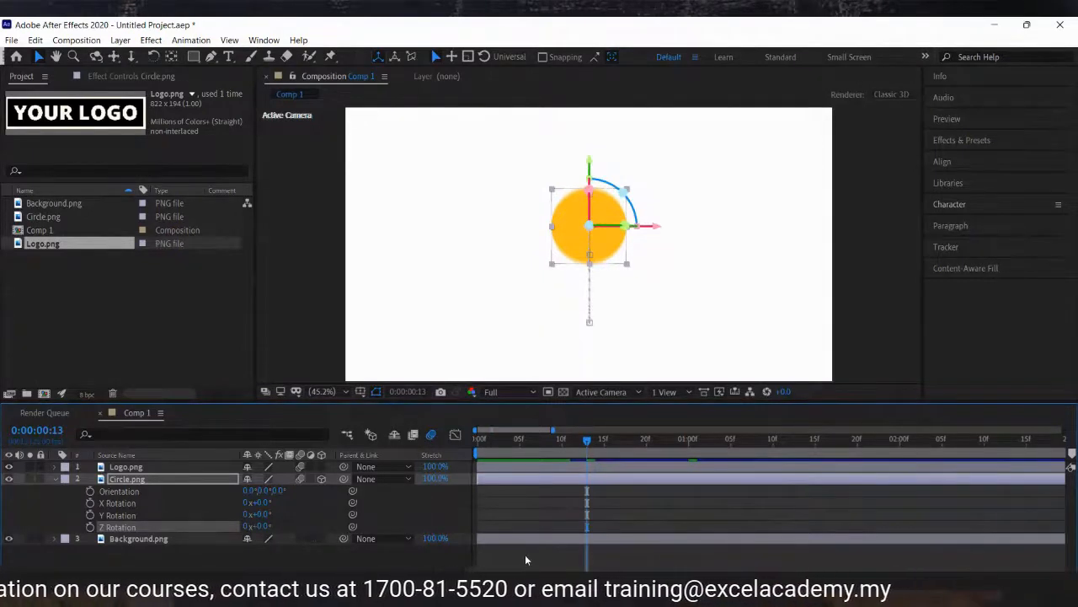
Preview the animation from the start of the composition.
left_click(536, 439)
left_click(485, 439)
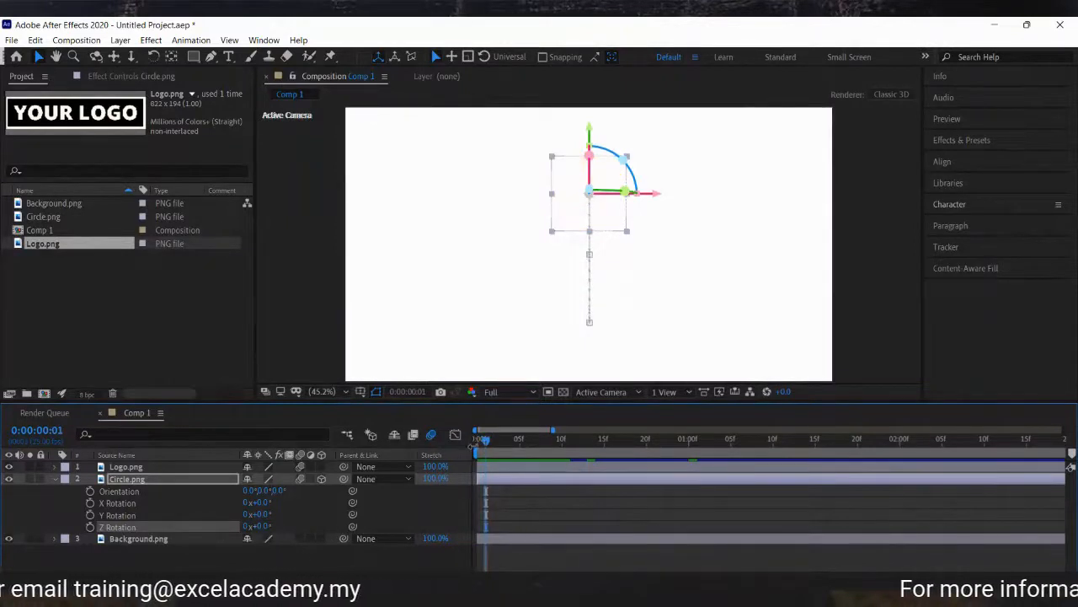
left_click_drag(485, 441, 783, 463)
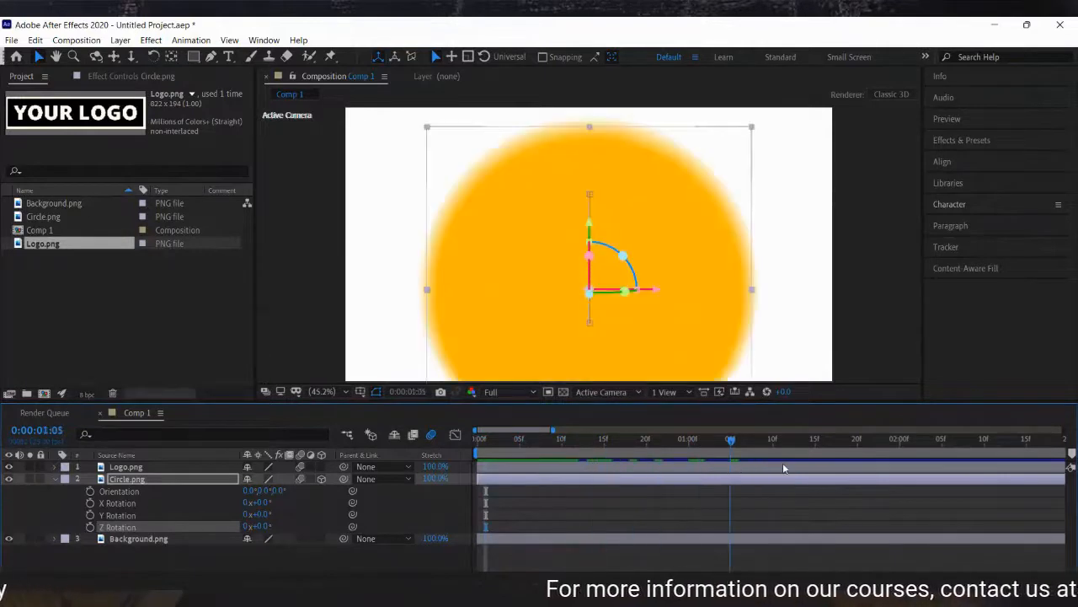
key("space")
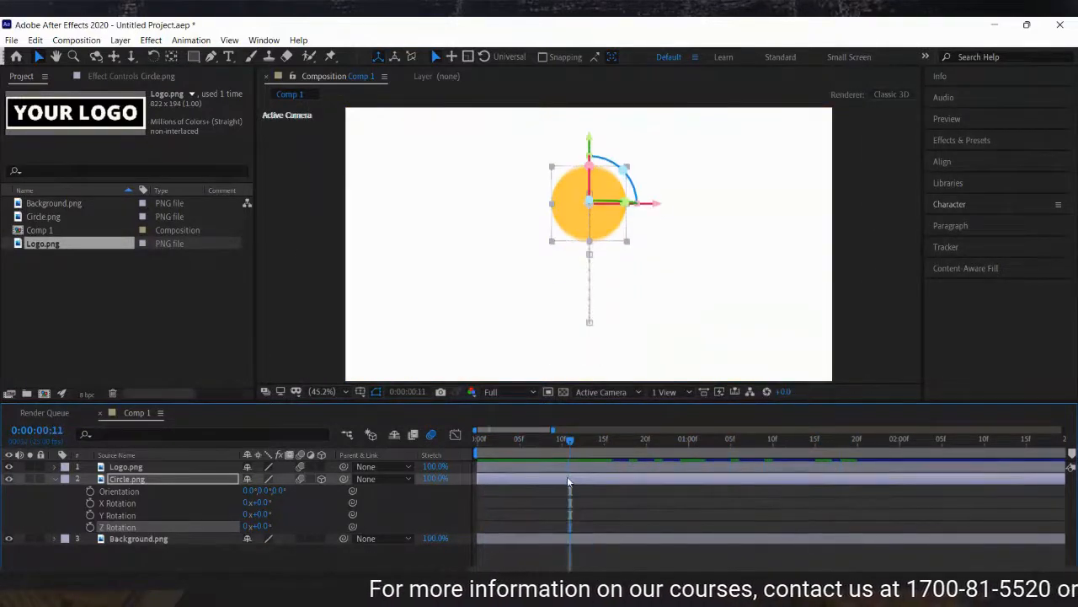
Reveal the circle layer's keyframed properties and set its Opacity keyframe at 0:00:05 to 100%.
left_click(184, 479)
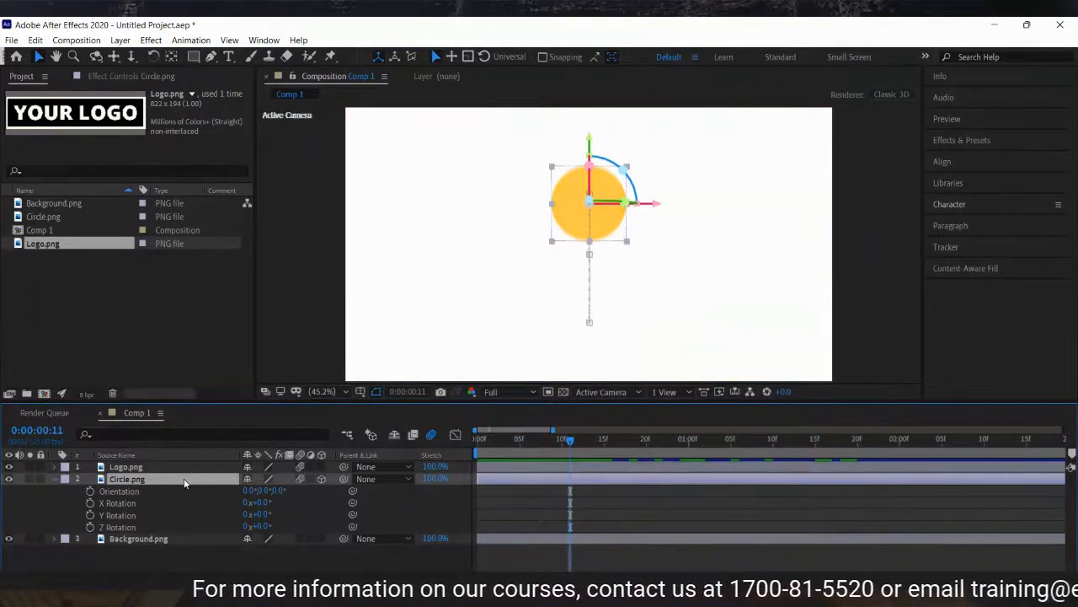
key("u")
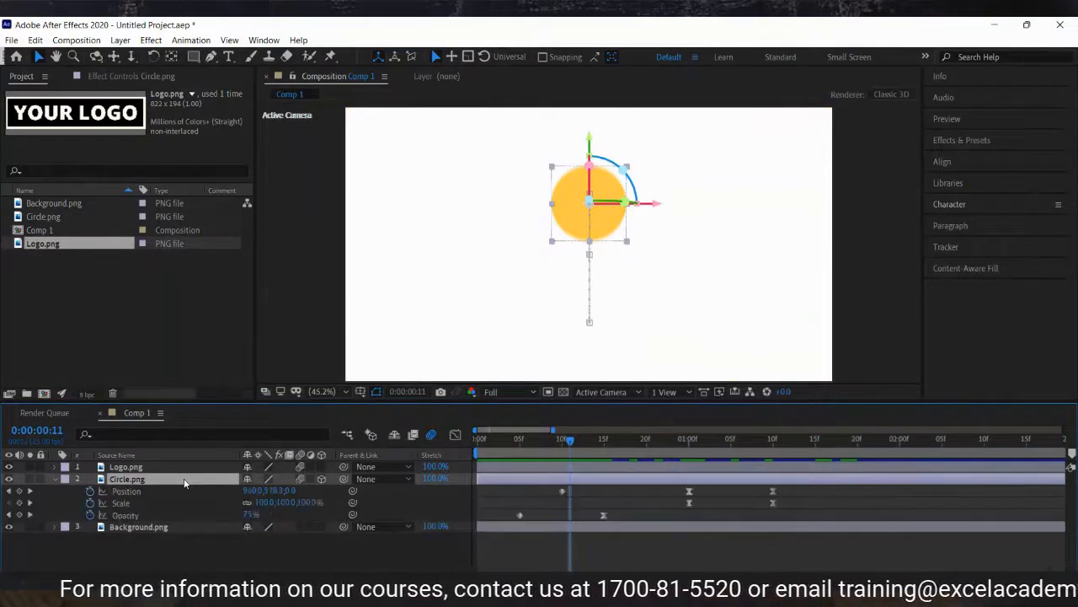
left_click(7, 515)
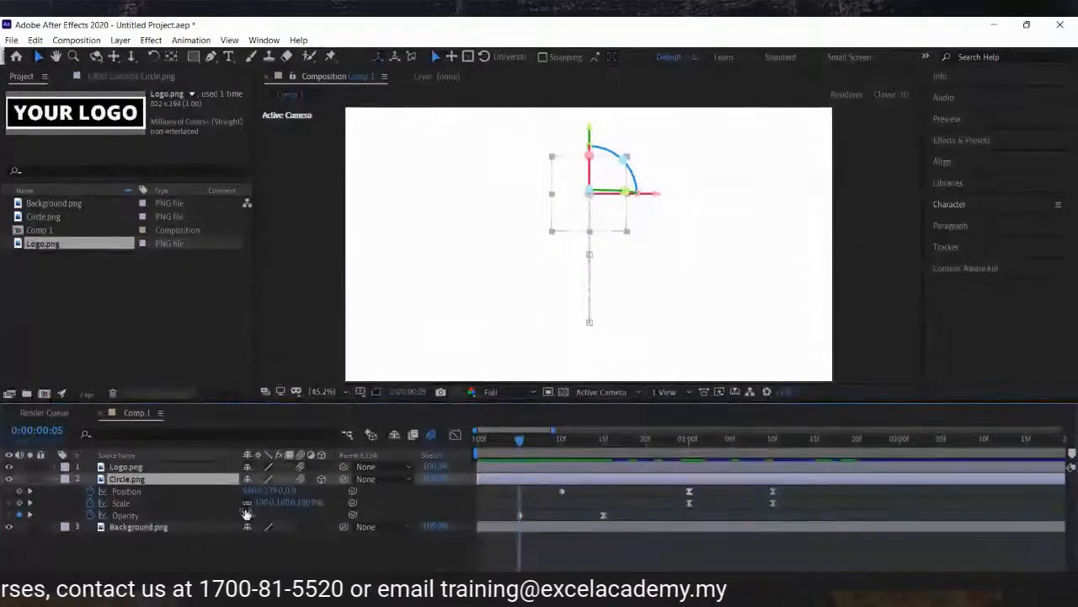
left_click(253, 515)
type("100")
key("Return")
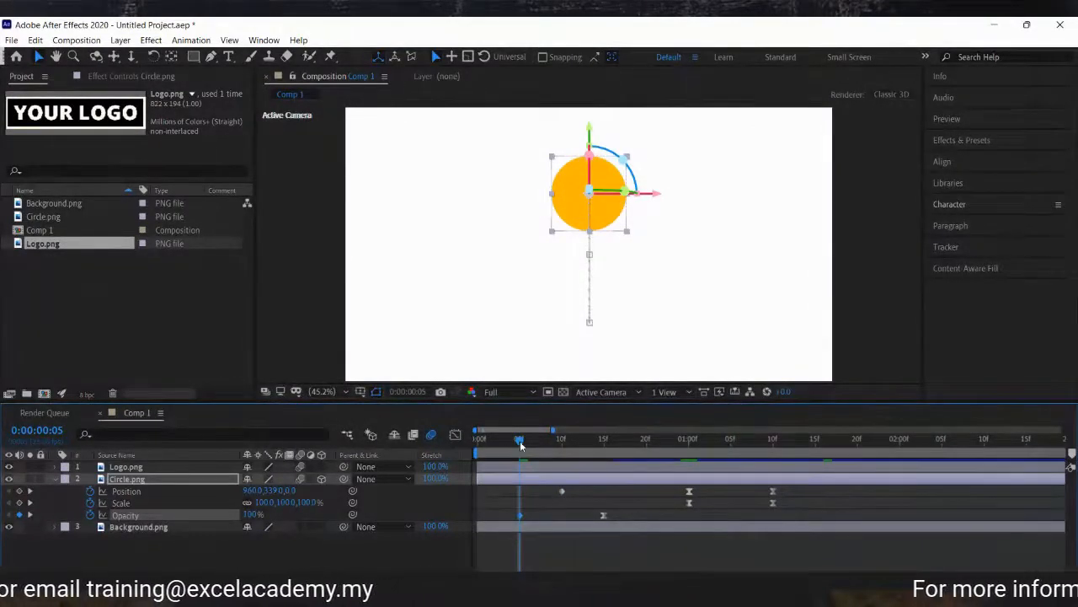
Scrub through the timeline to preview the circle's animation.
left_click_drag(520, 439, 795, 436)
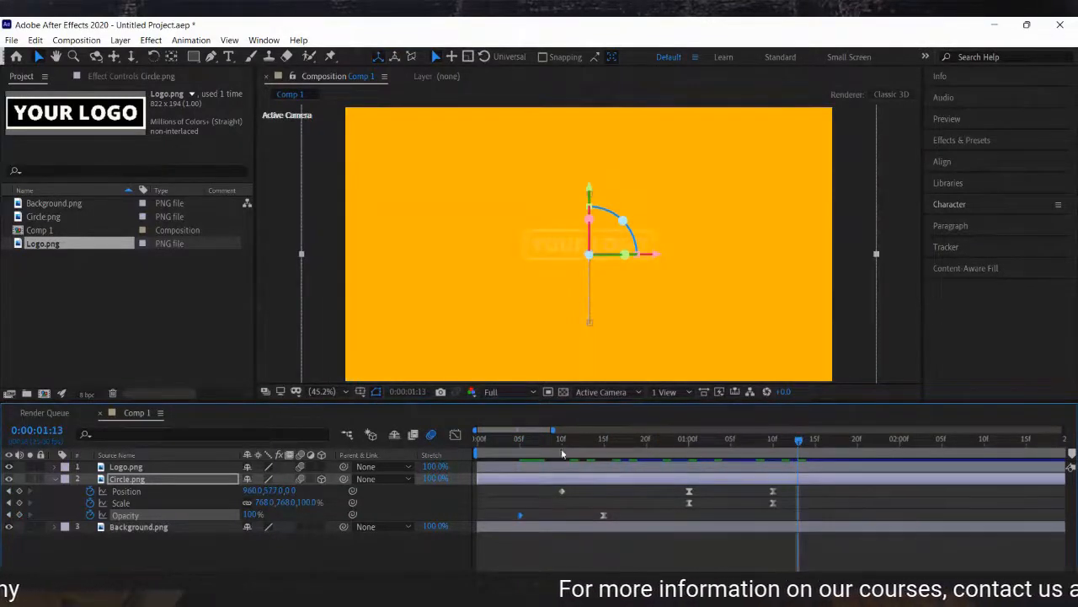
left_click(483, 445)
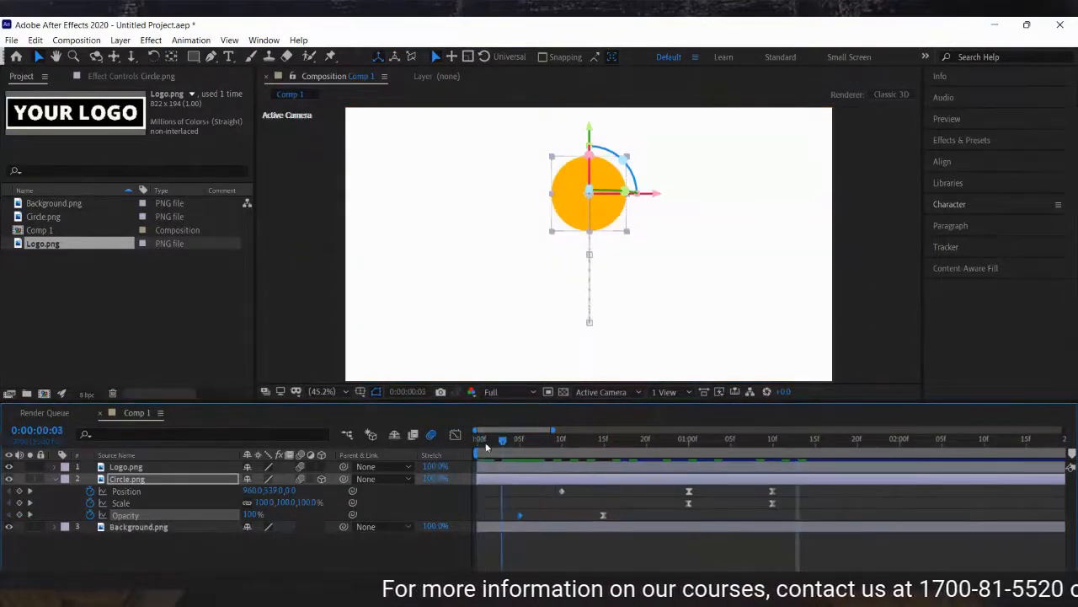
left_click_drag(482, 446, 502, 448)
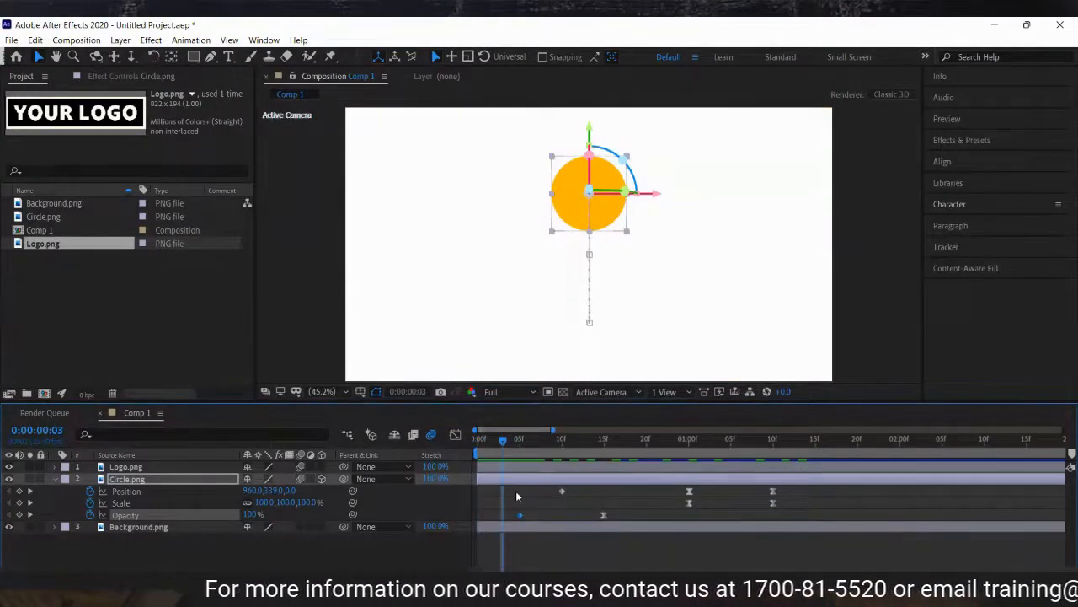
Select all of the circle's keyframes and shift them later so the animation starts at 0:00:15.
left_click_drag(509, 491, 786, 521)
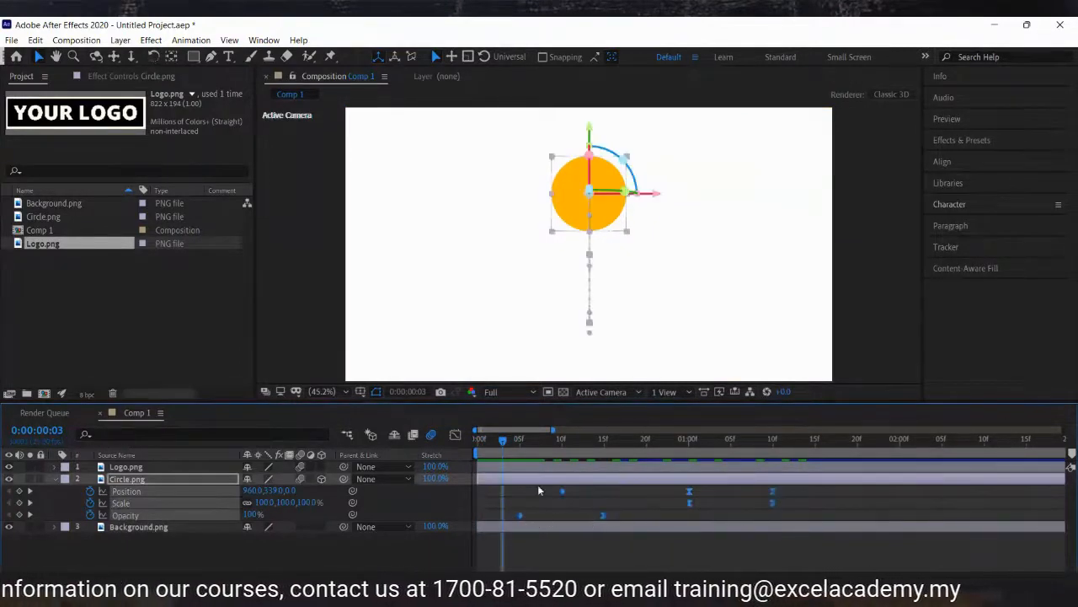
left_click(603, 444)
left_click_drag(521, 514, 598, 516)
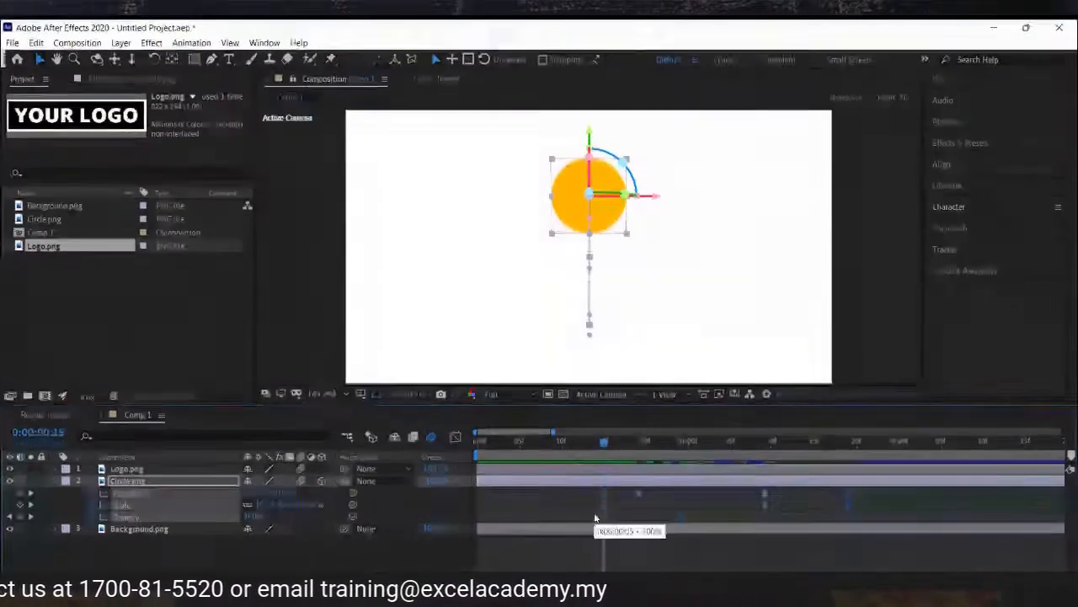
left_click(613, 504)
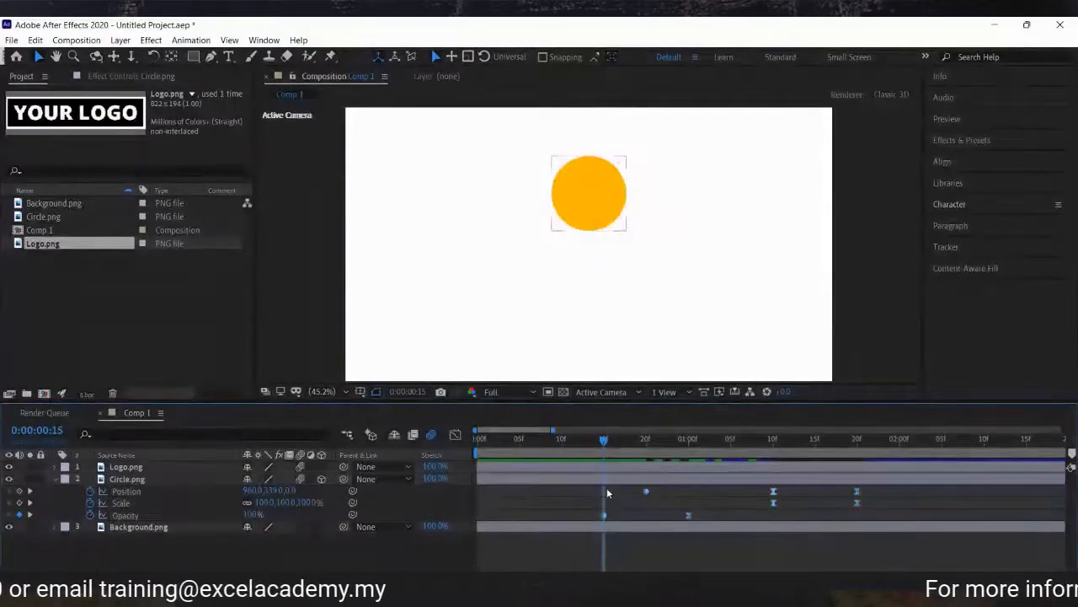
left_click_drag(560, 442, 522, 462)
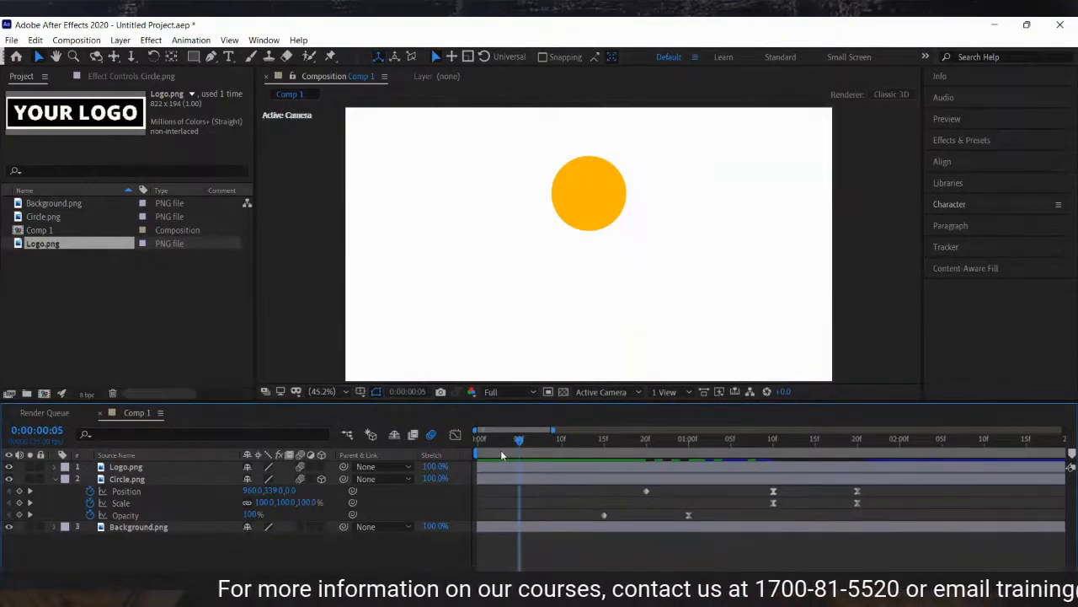
left_click(138, 479)
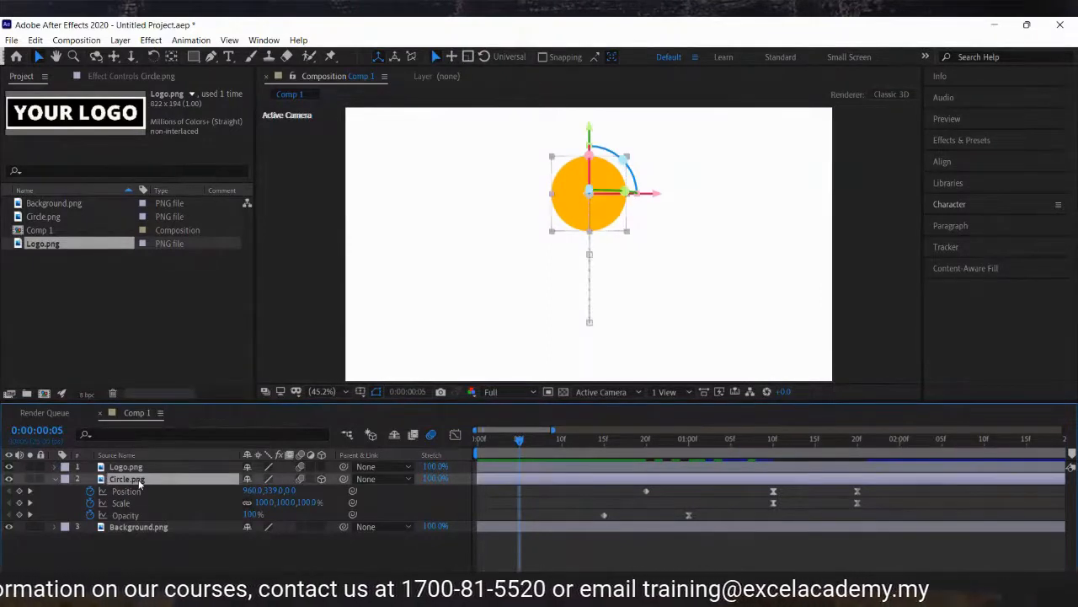